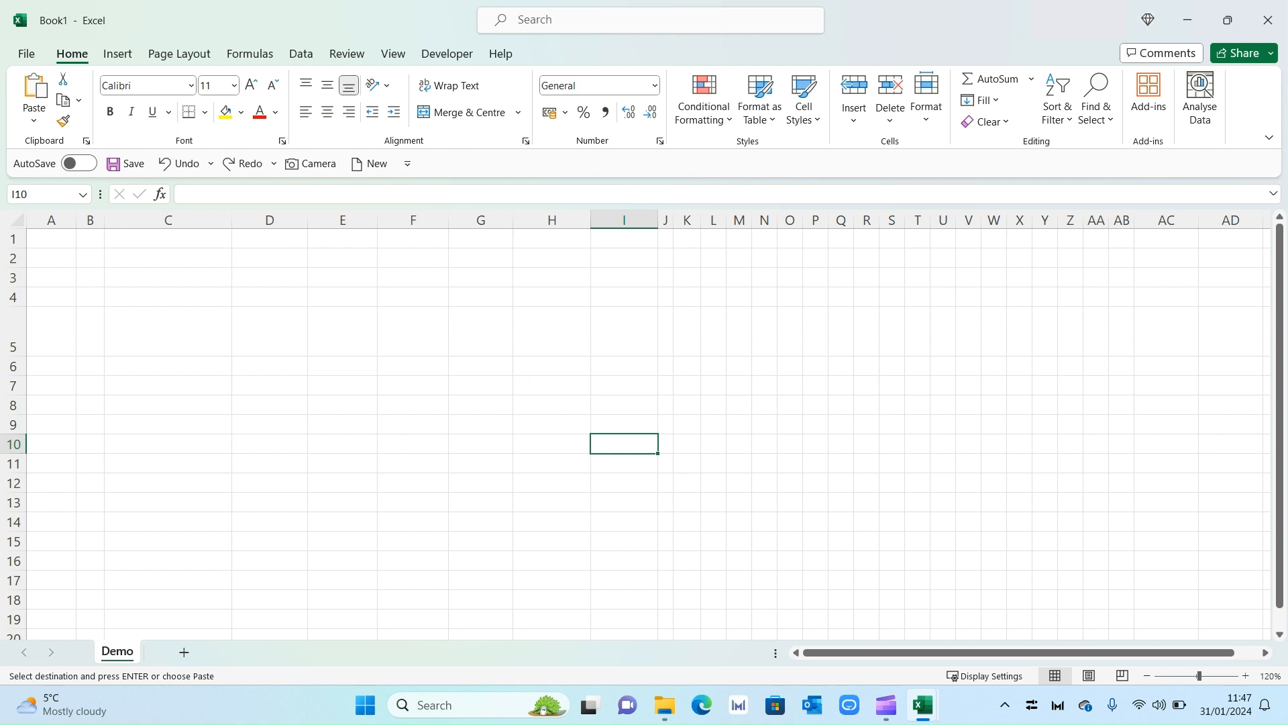
Paste the 'Project Start Date:' label with 01-Jan-24 into C2:D2.
key(ctrl+n)
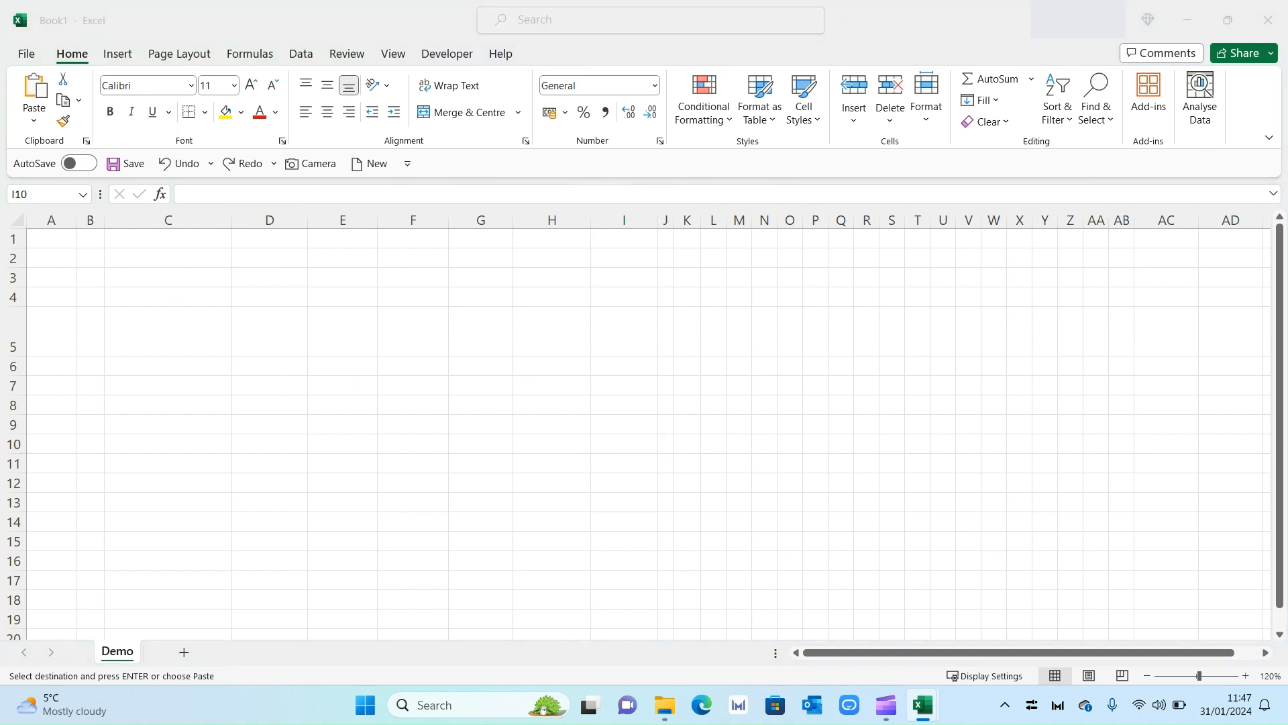
click(173, 255)
text(Project Start Date:	01-Jan-24)
Paste the 'Project Name:' label with App Launch into C4:D4.
click(190, 294)
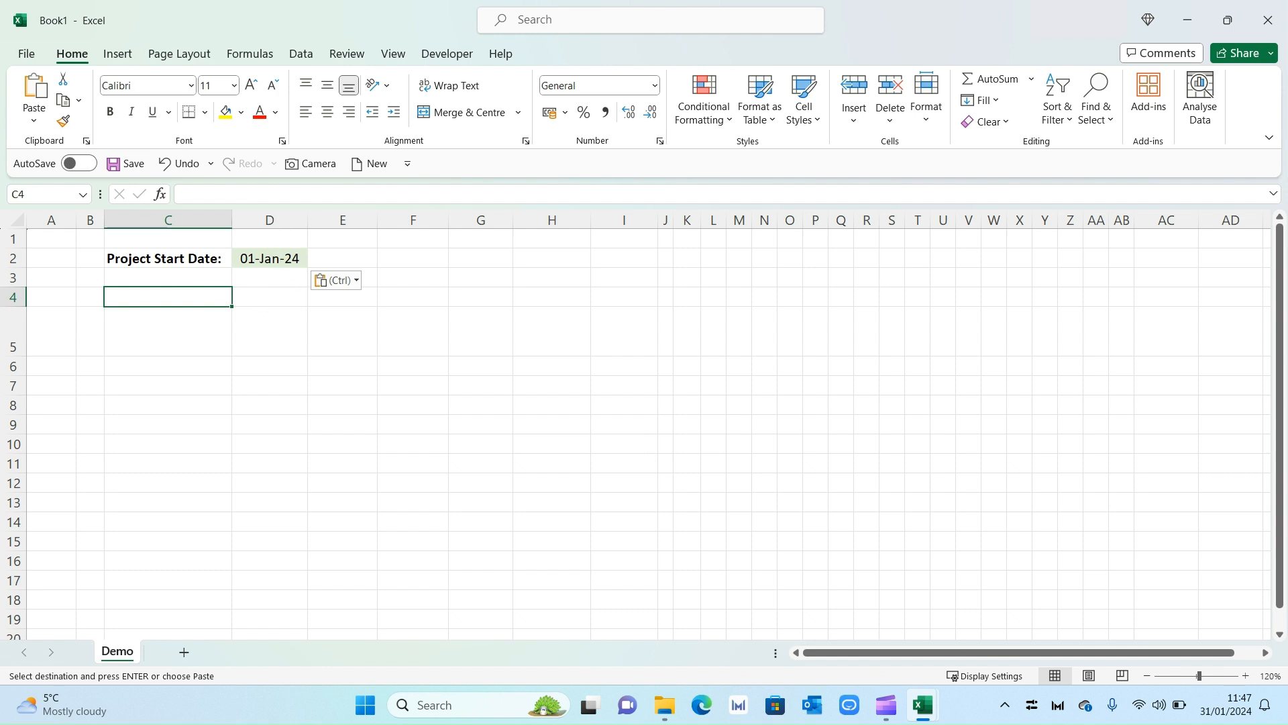
key(alt+Tab)
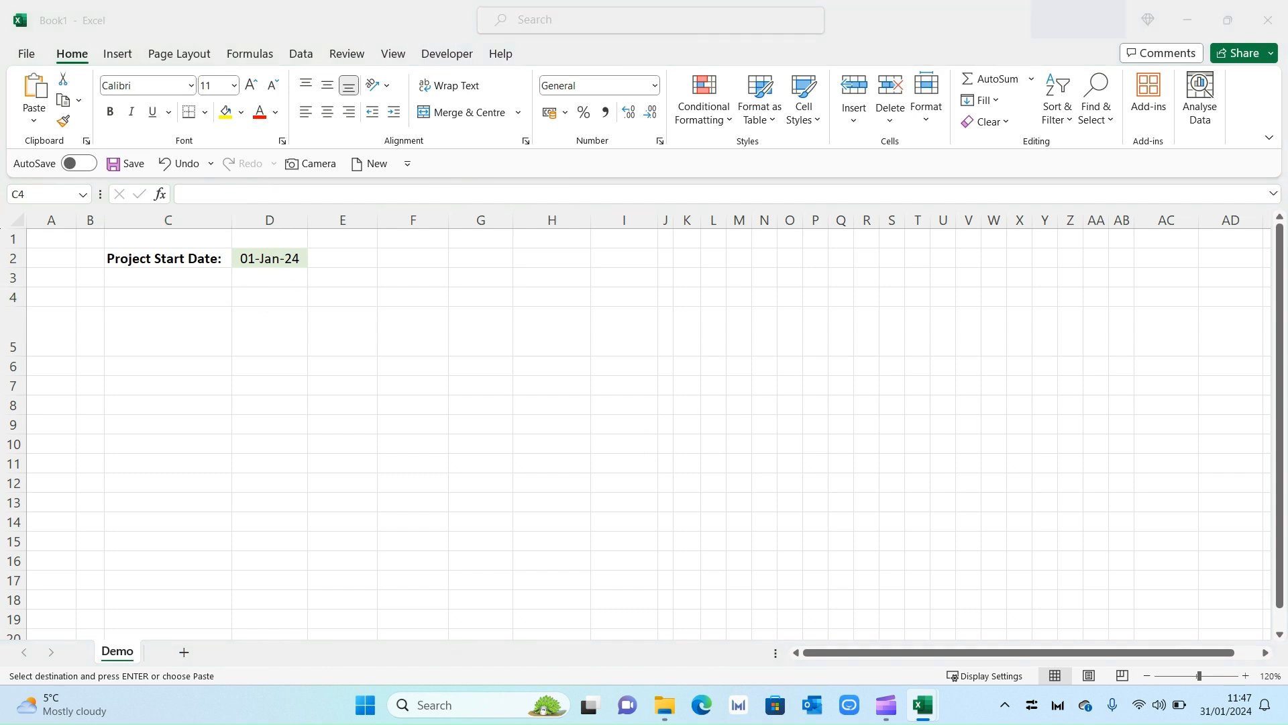
click(176, 297)
text(Project Name:	App Launch)
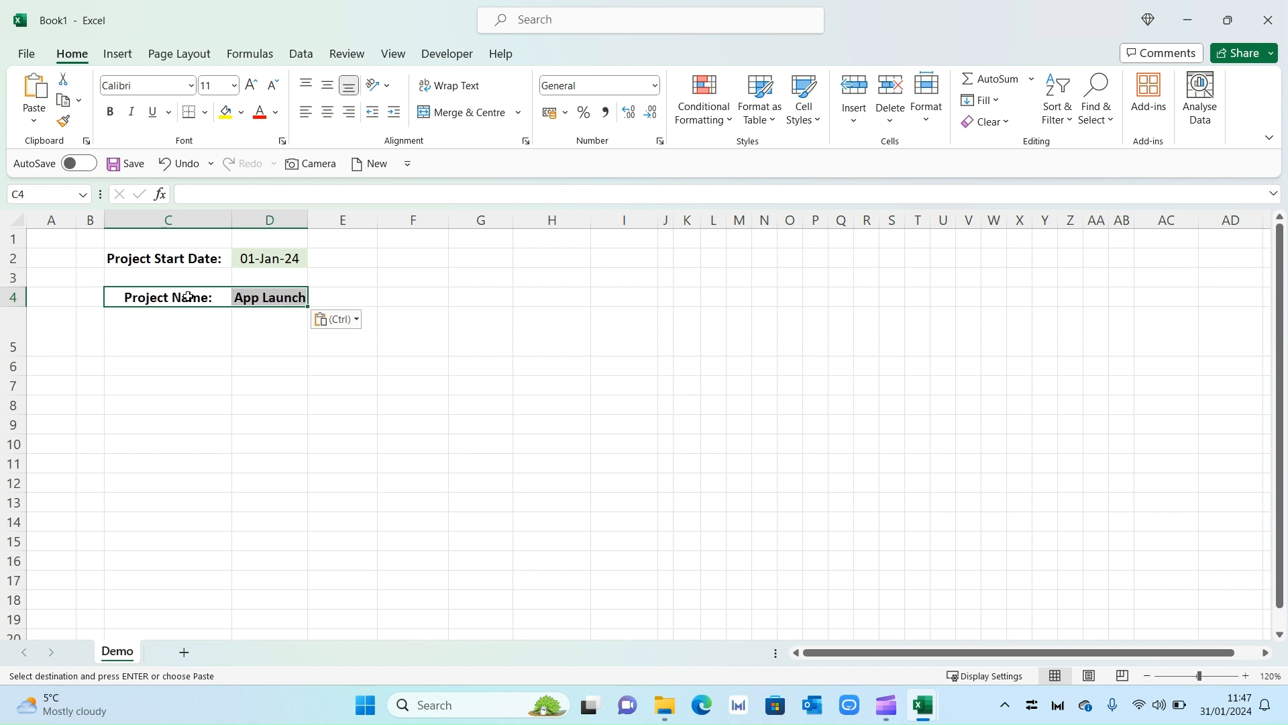
click(245, 327)
Widen column D slightly.
drag(308, 212, 310, 212)
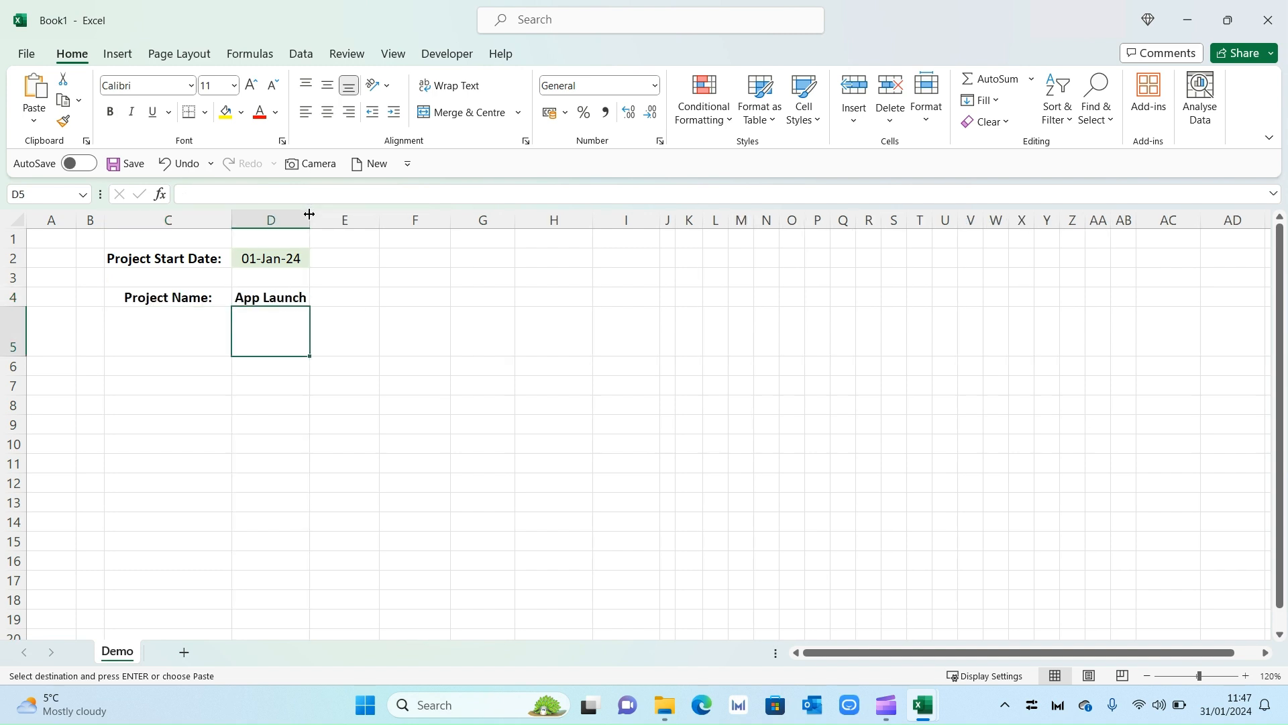
click(391, 346)
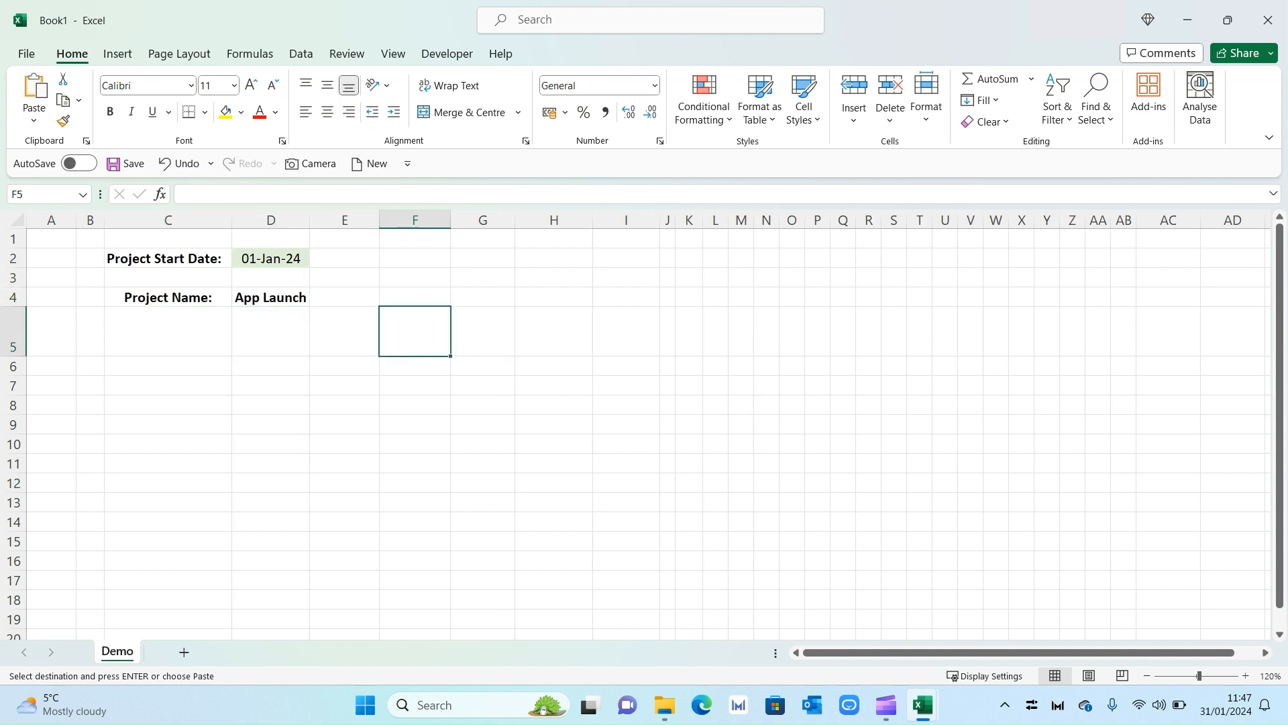
key(alt+Tab)
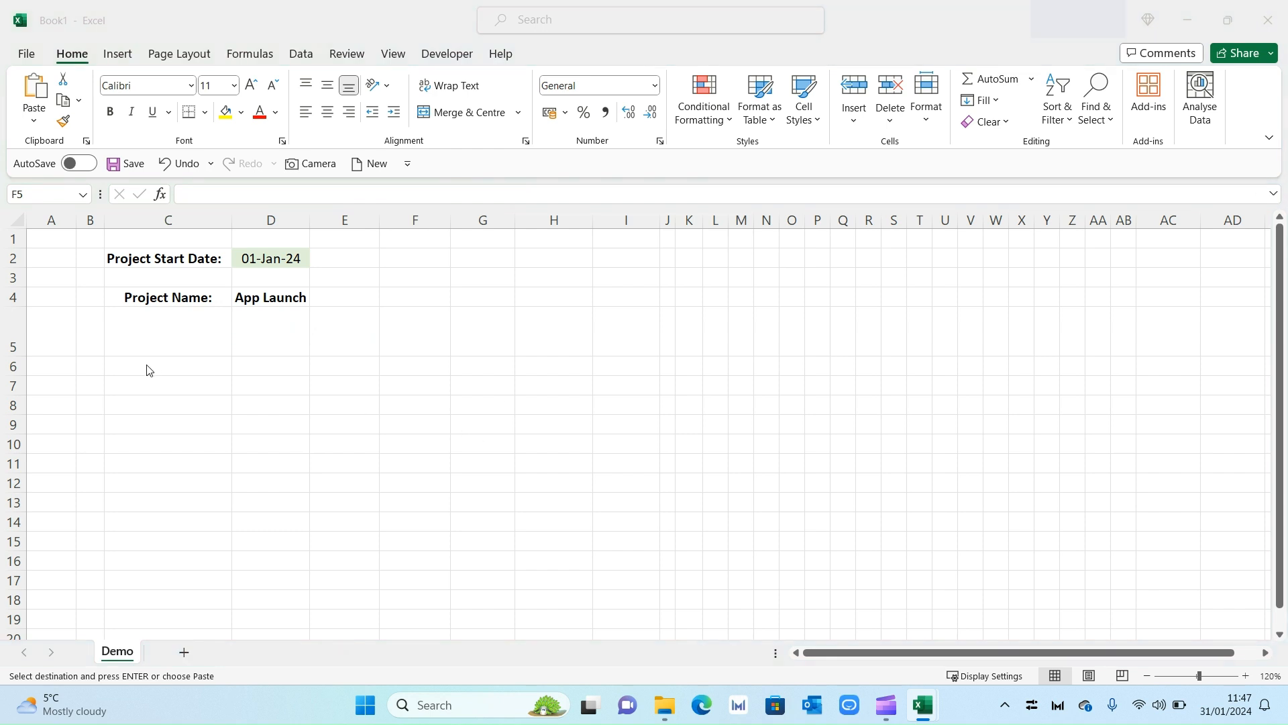
Paste the headers # through % Done into row 6 and task numbers 1–6 into B7:B12.
click(91, 366)
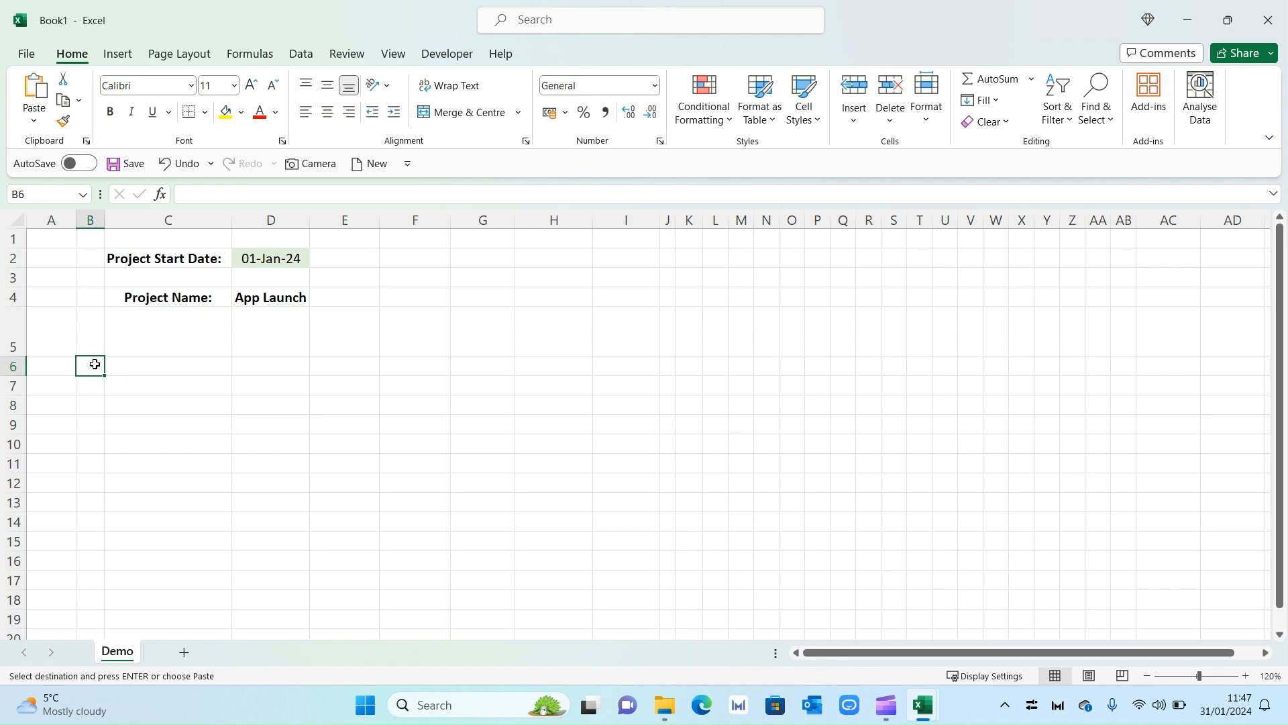
text(#	Activity	Owner	Start	End	Days	Status	% Done)
click(136, 406)
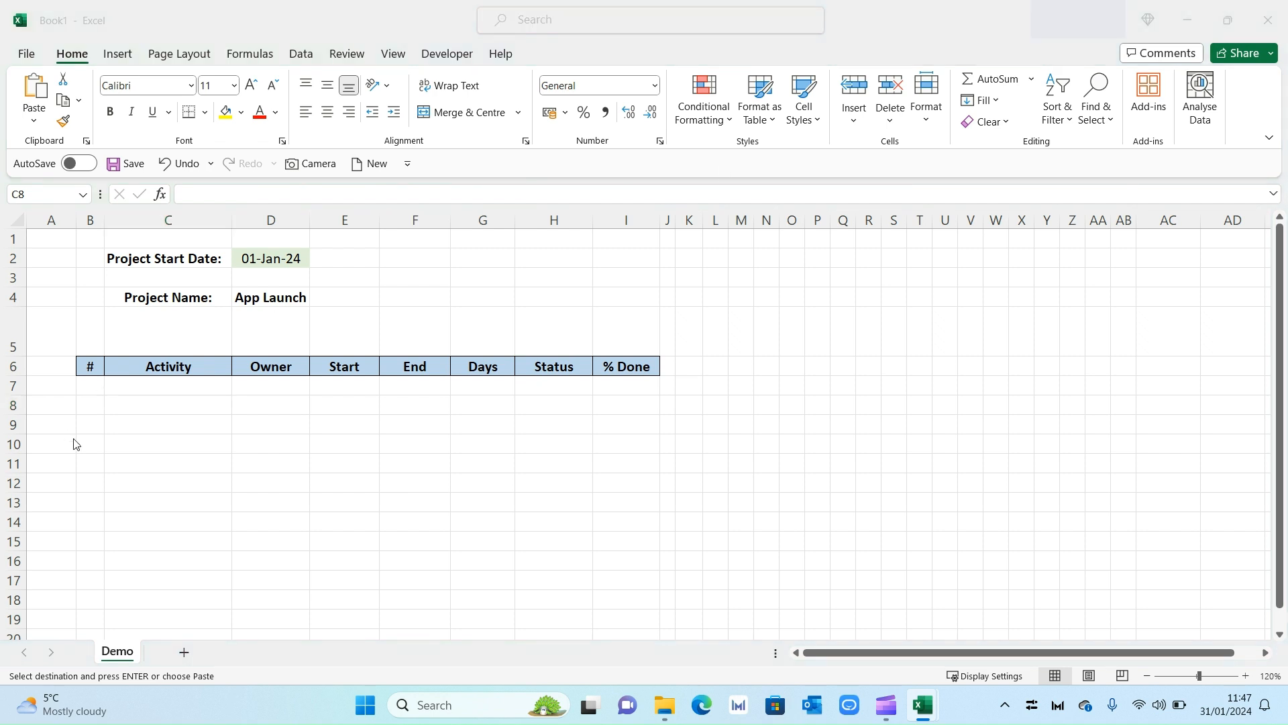
drag(92, 392, 90, 483)
text(1 2 3 4 5 6)
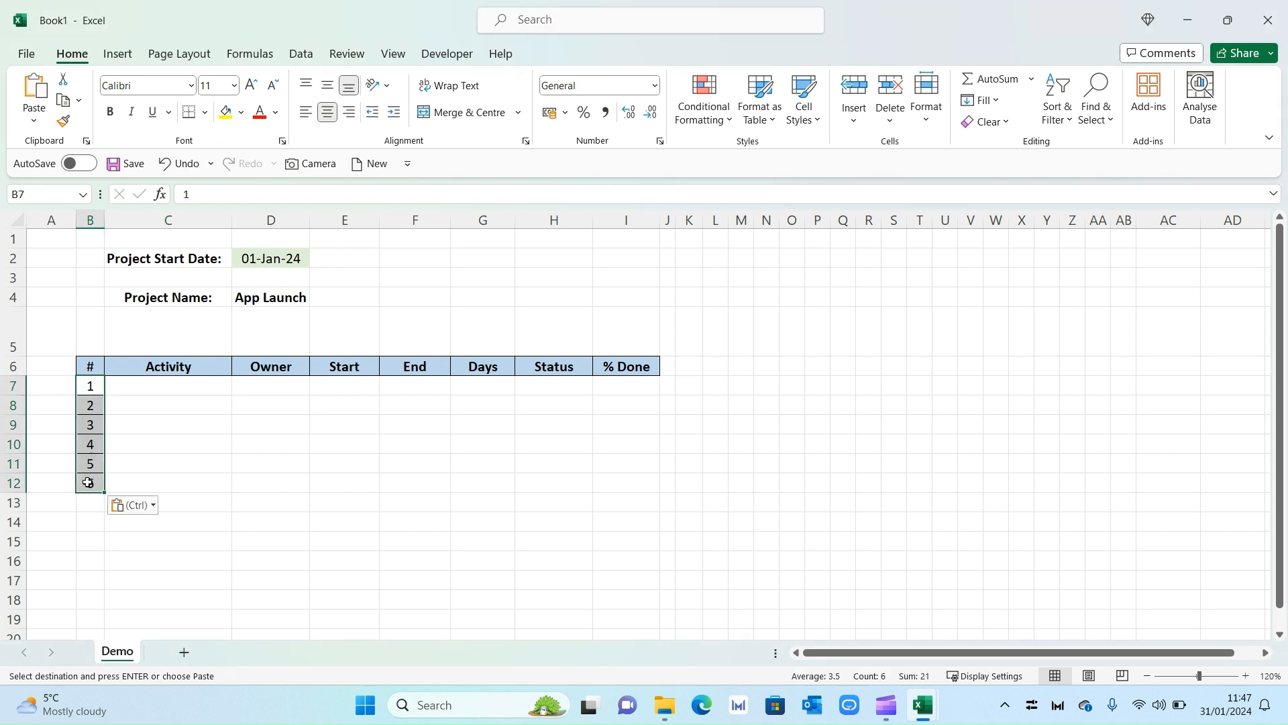
Paste the six activity names into C7:C12 and their owners into D7:D12.
click(149, 390)
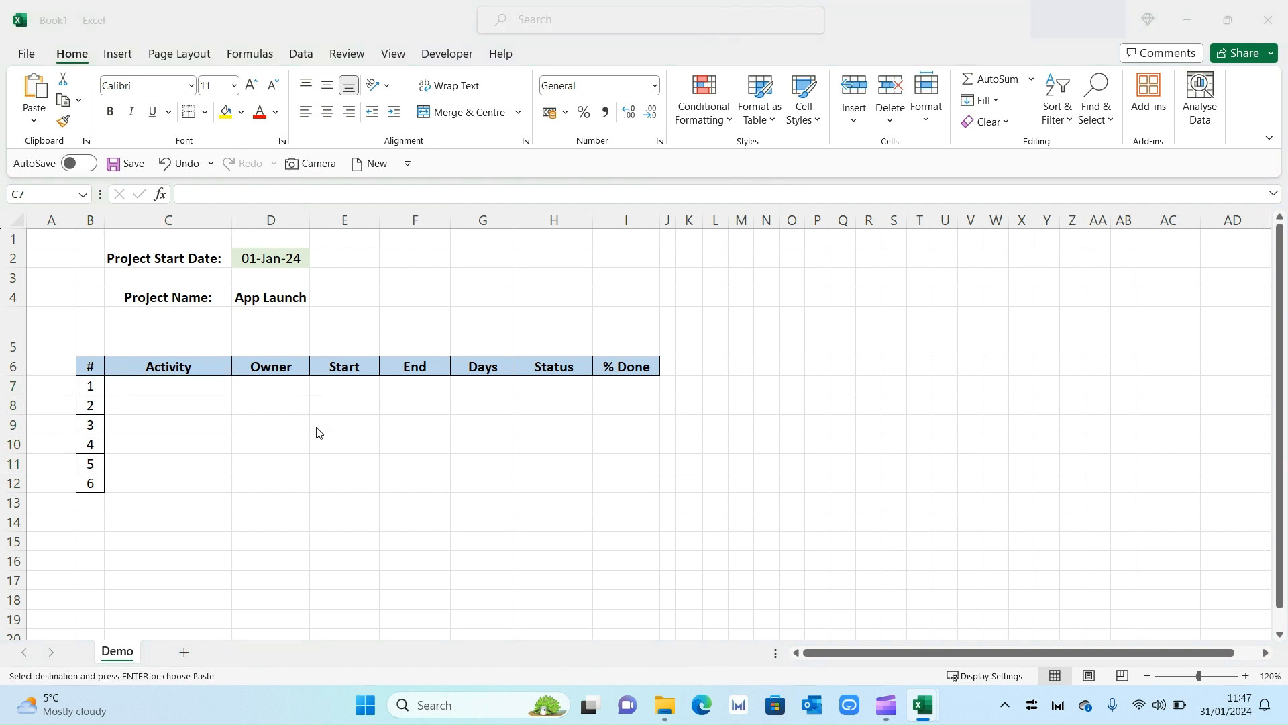
click(195, 386)
text(Project Kick Off Research UX Design Coding Marketing Launch)
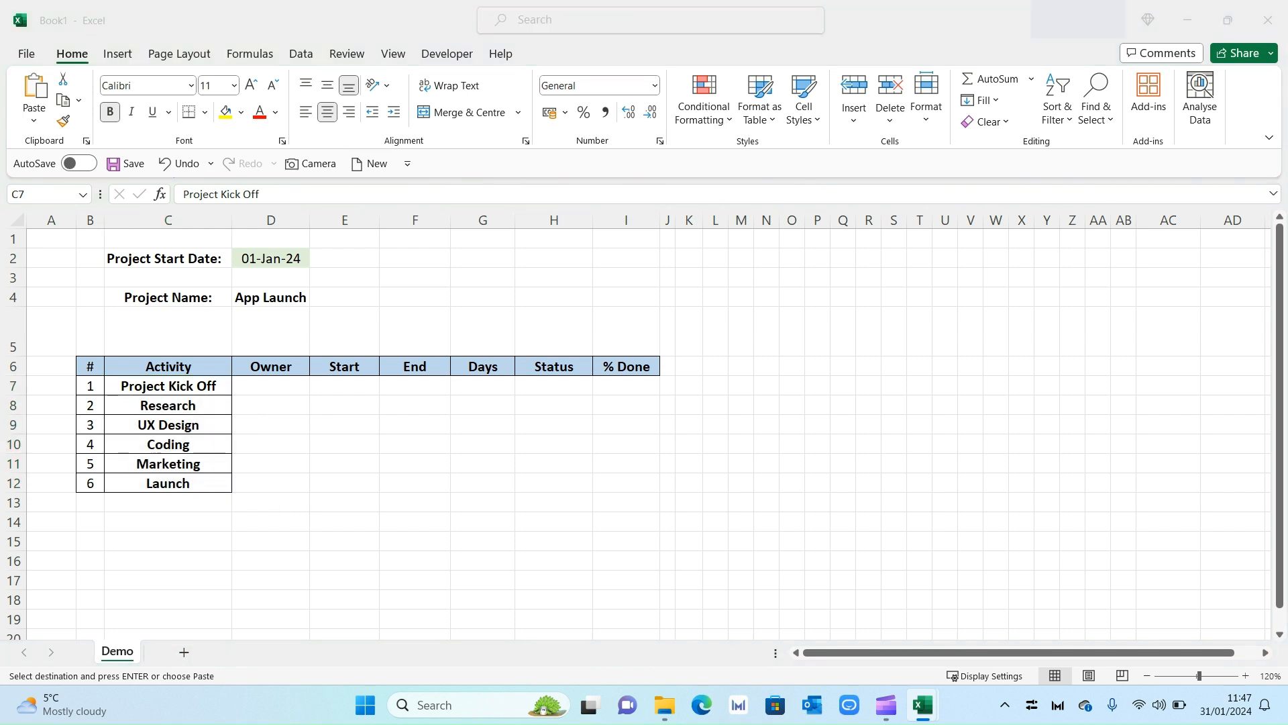
click(281, 386)
click(282, 386)
text(Joey Phoebe Rachel Chandler Ross Monica)
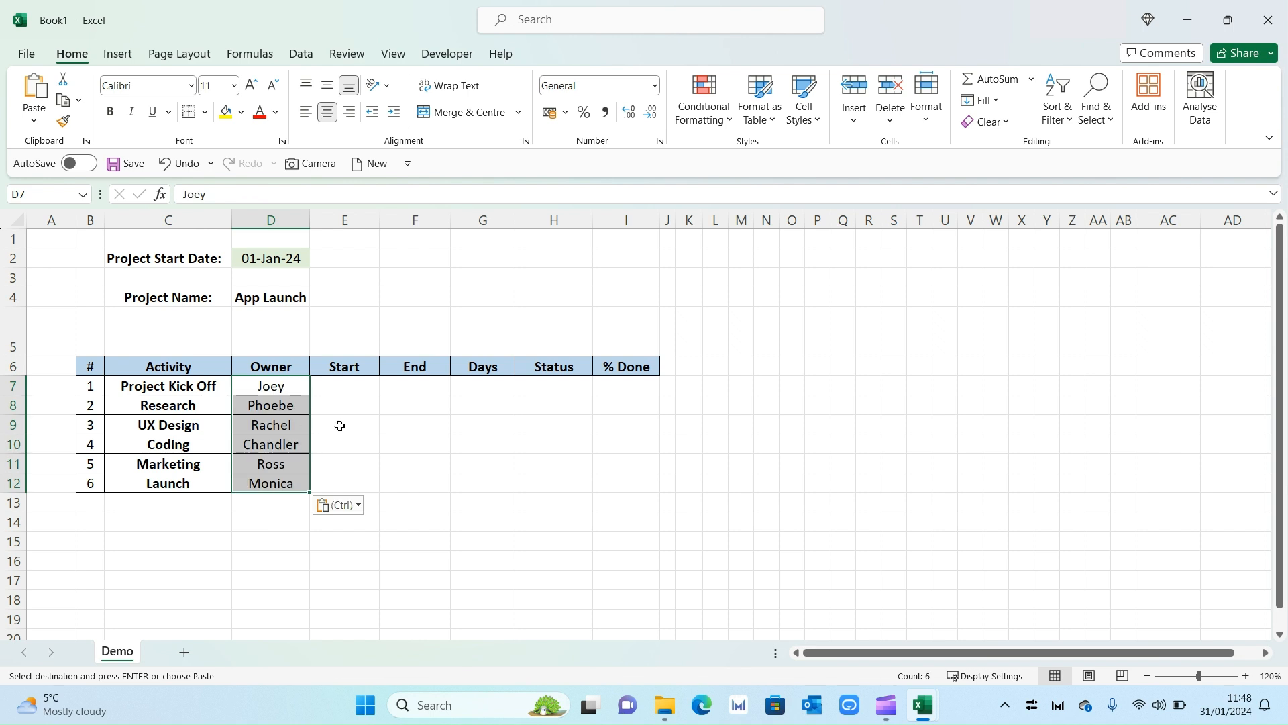
click(360, 388)
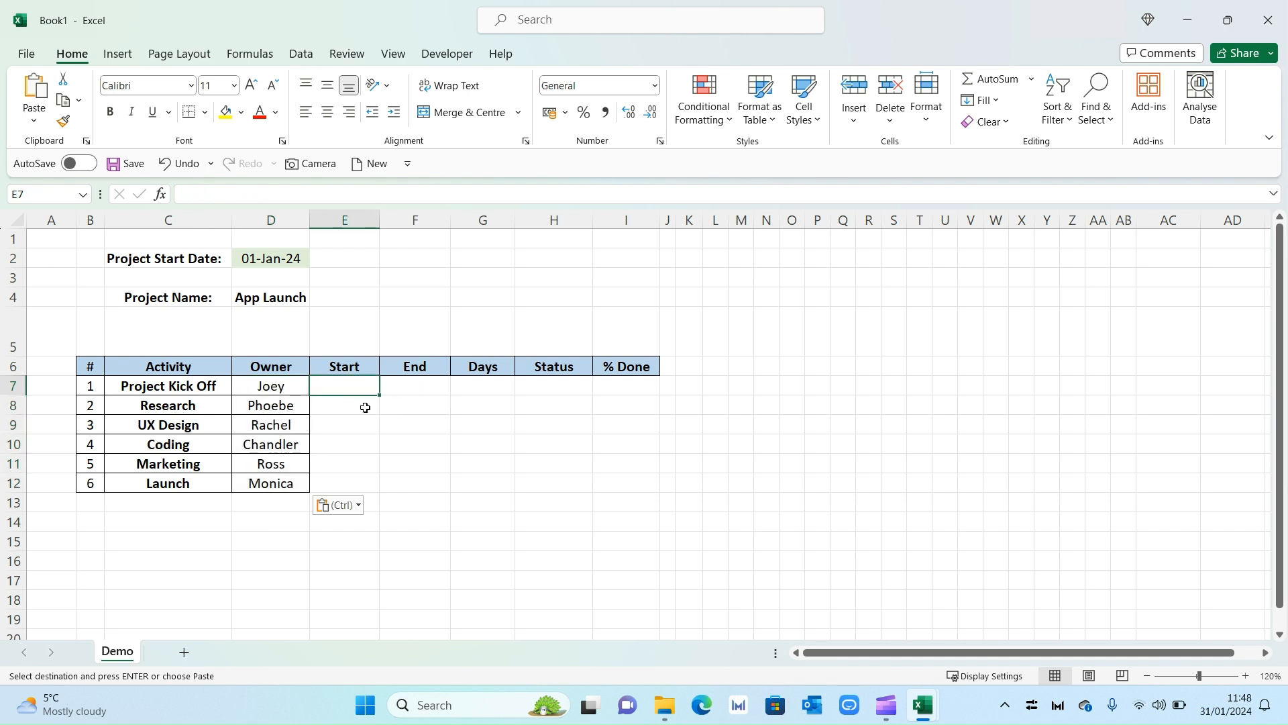
Enter 01-Jan in E7 and give it the custom dd-mmm number format.
text(01-Jan)
key(Return)
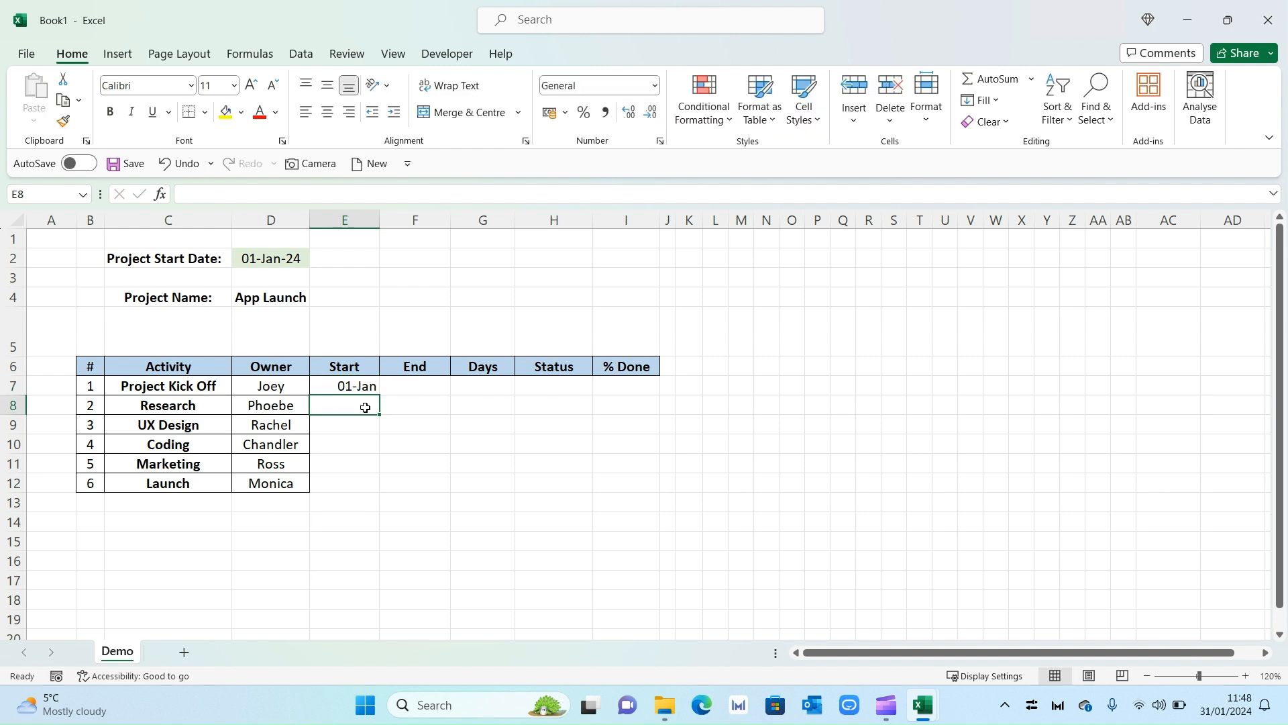
click(360, 388)
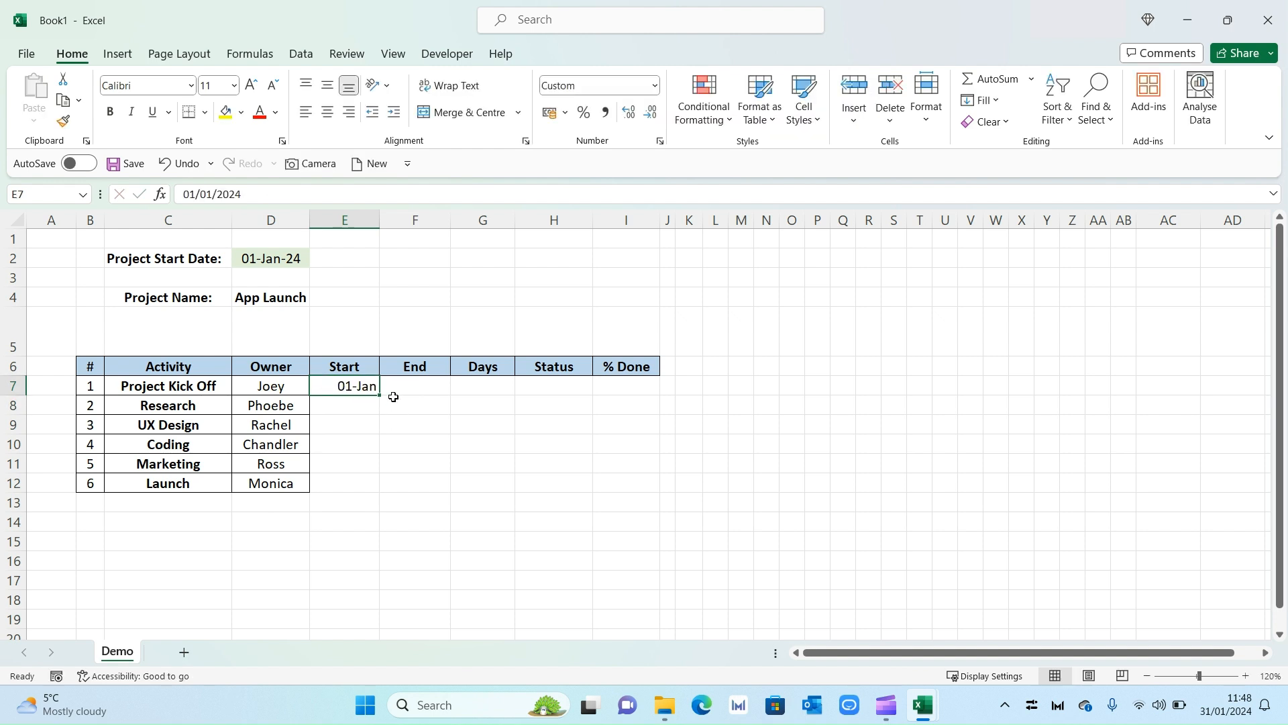
key(ctrl+1)
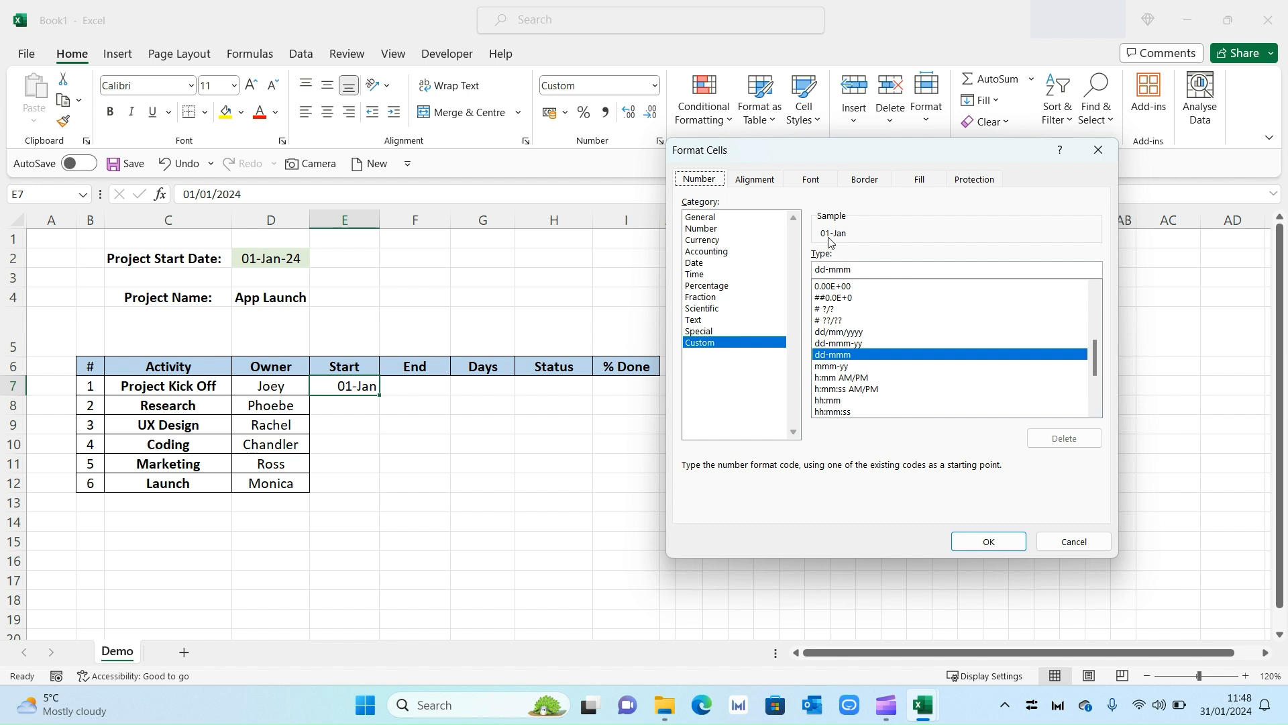
click(852, 268)
text(-)
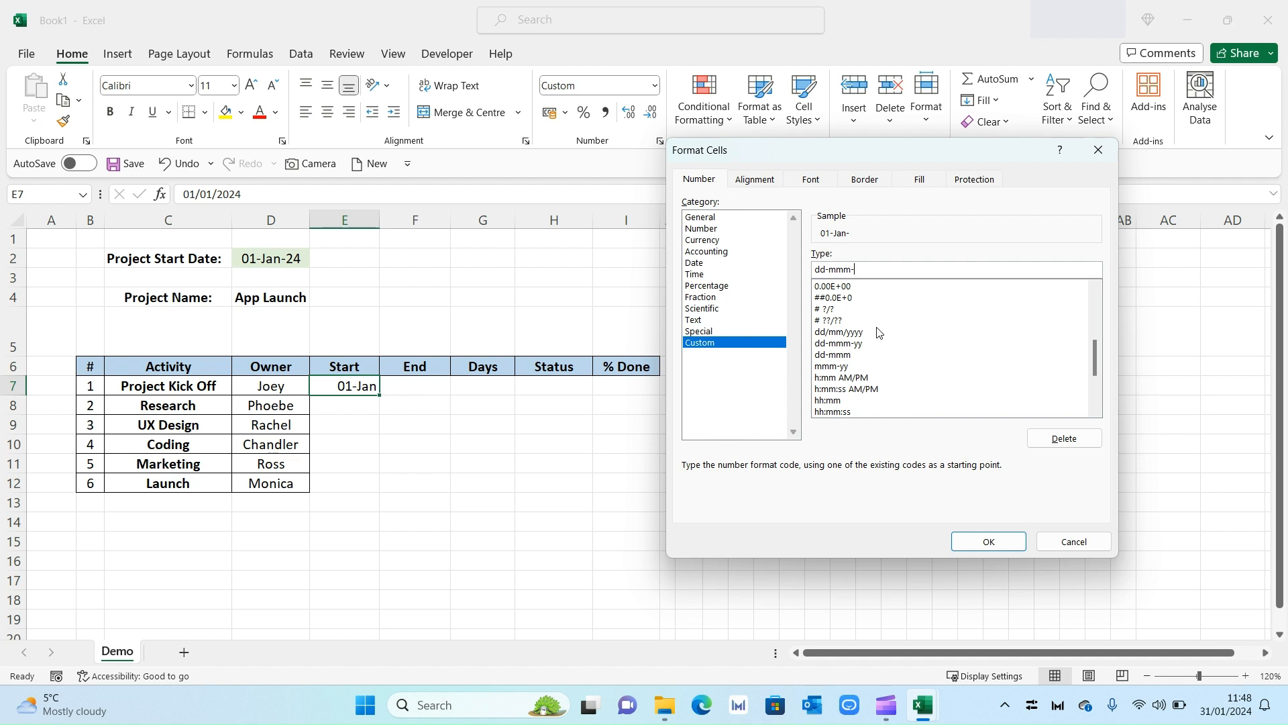
text(yy)
key(BackSpace)
key(BackSpace)
click(988, 541)
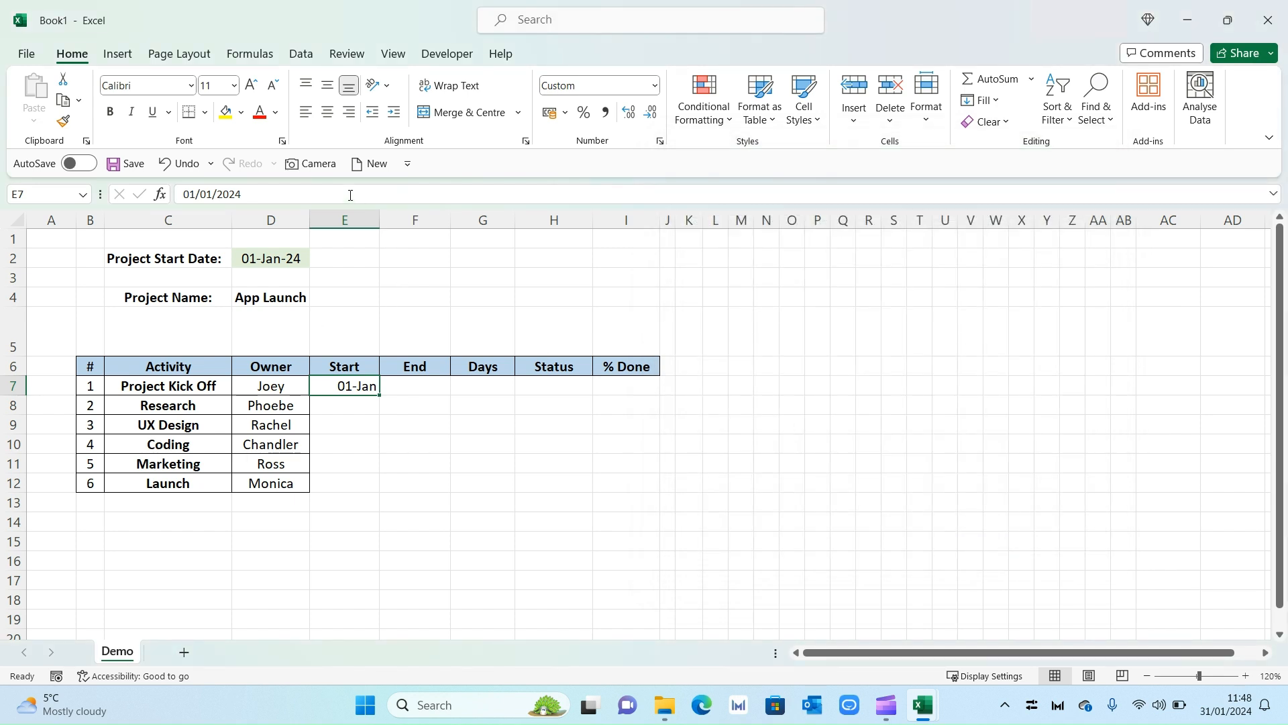
Centre E7, then paste start dates into E8:E12 and end dates 15-Jan to 29-Apr into F7:F12.
click(326, 114)
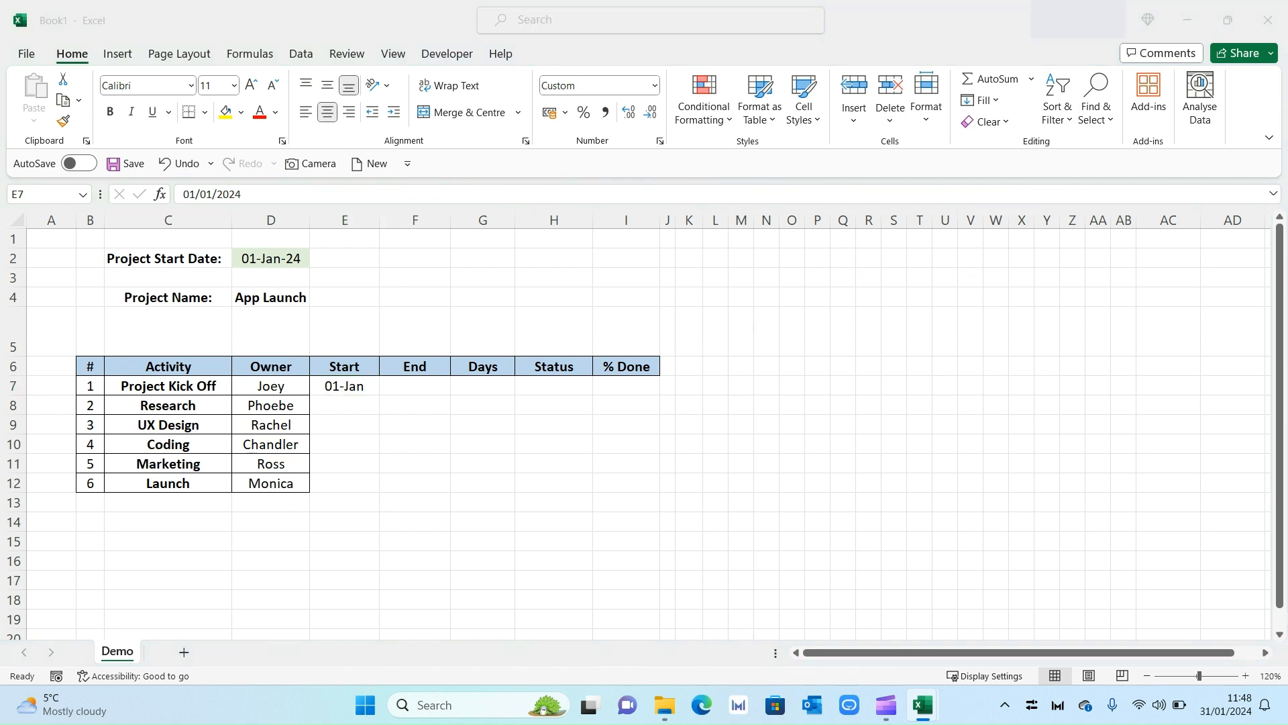
key(ctrl+c)
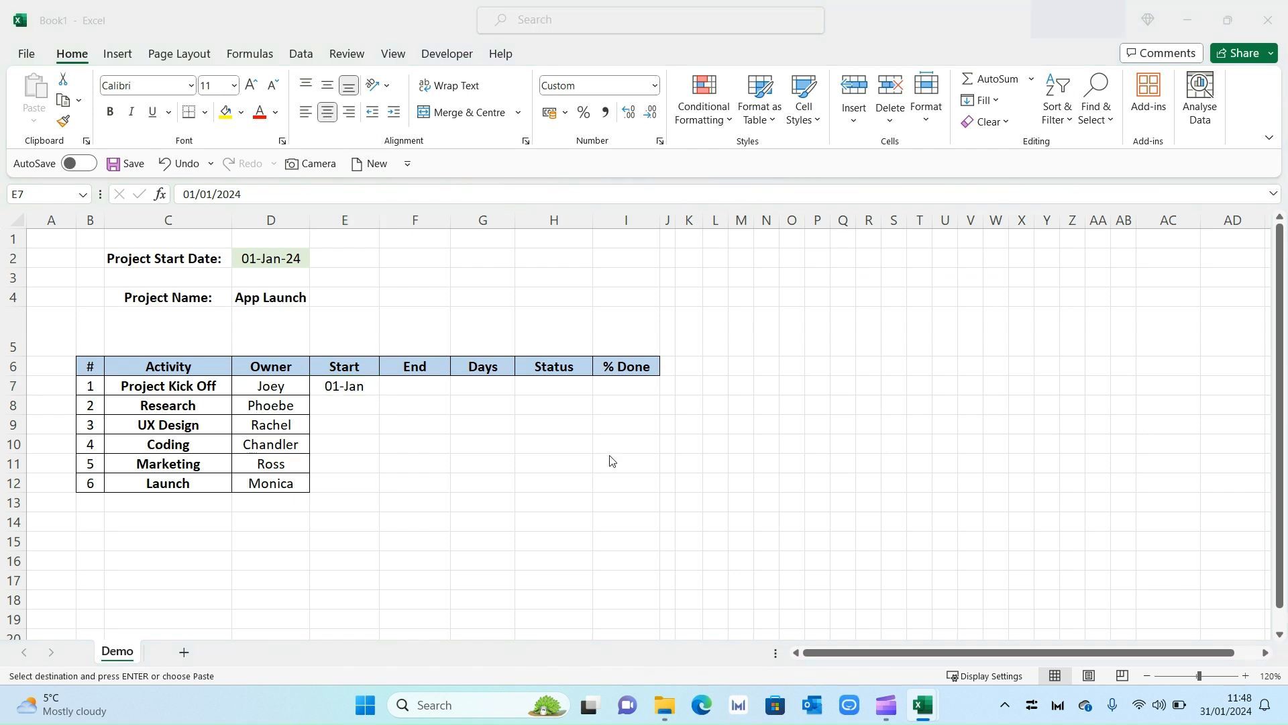
click(351, 402)
key(ctrl+v)
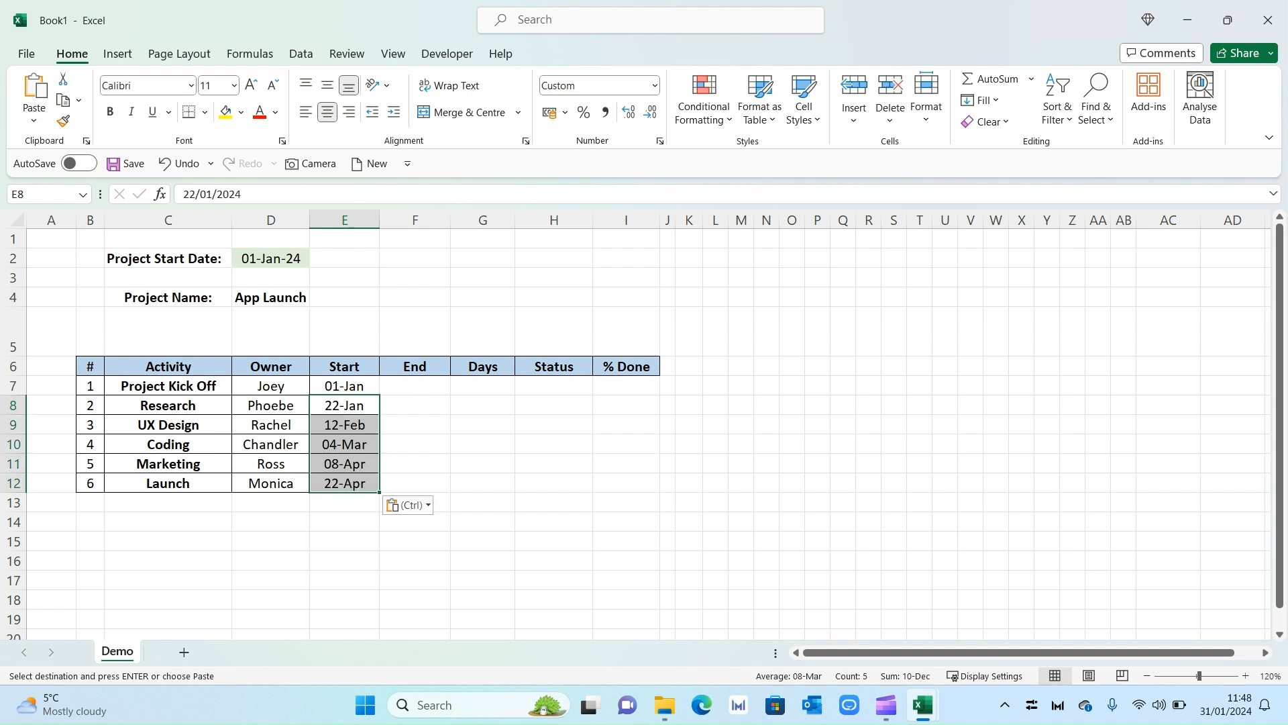
click(416, 385)
key(ctrl+v)
click(483, 425)
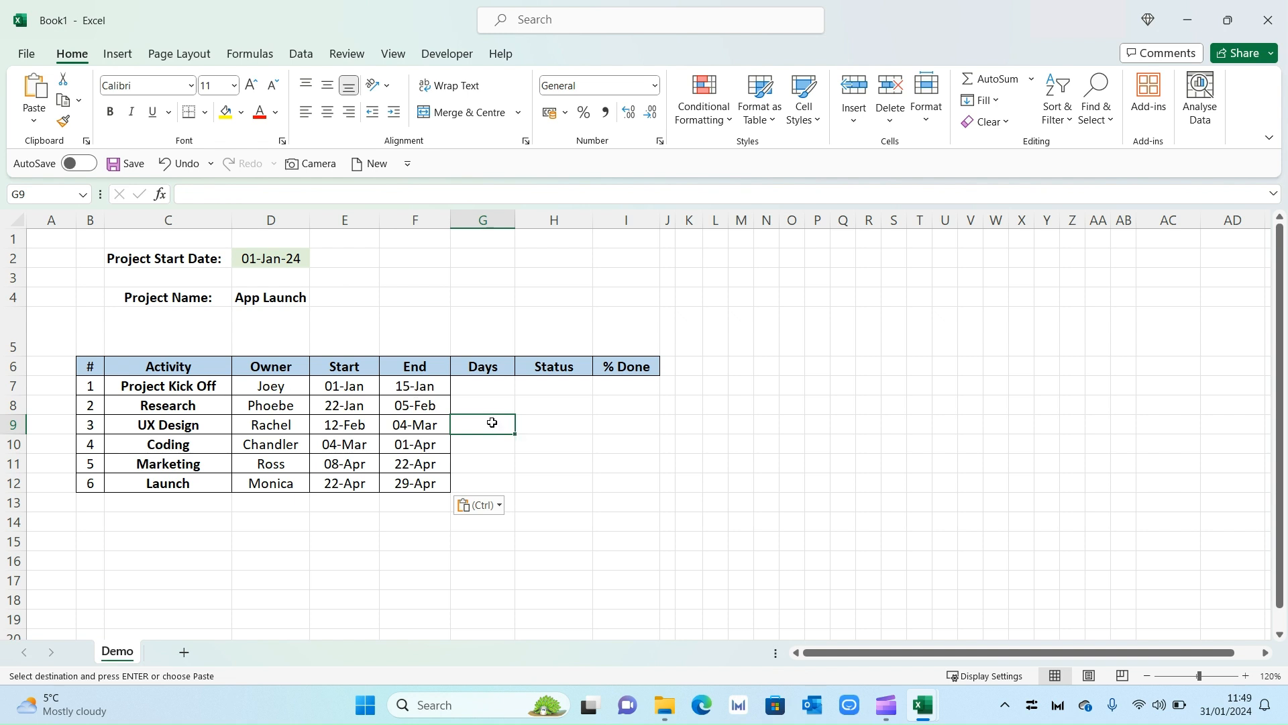
click(486, 389)
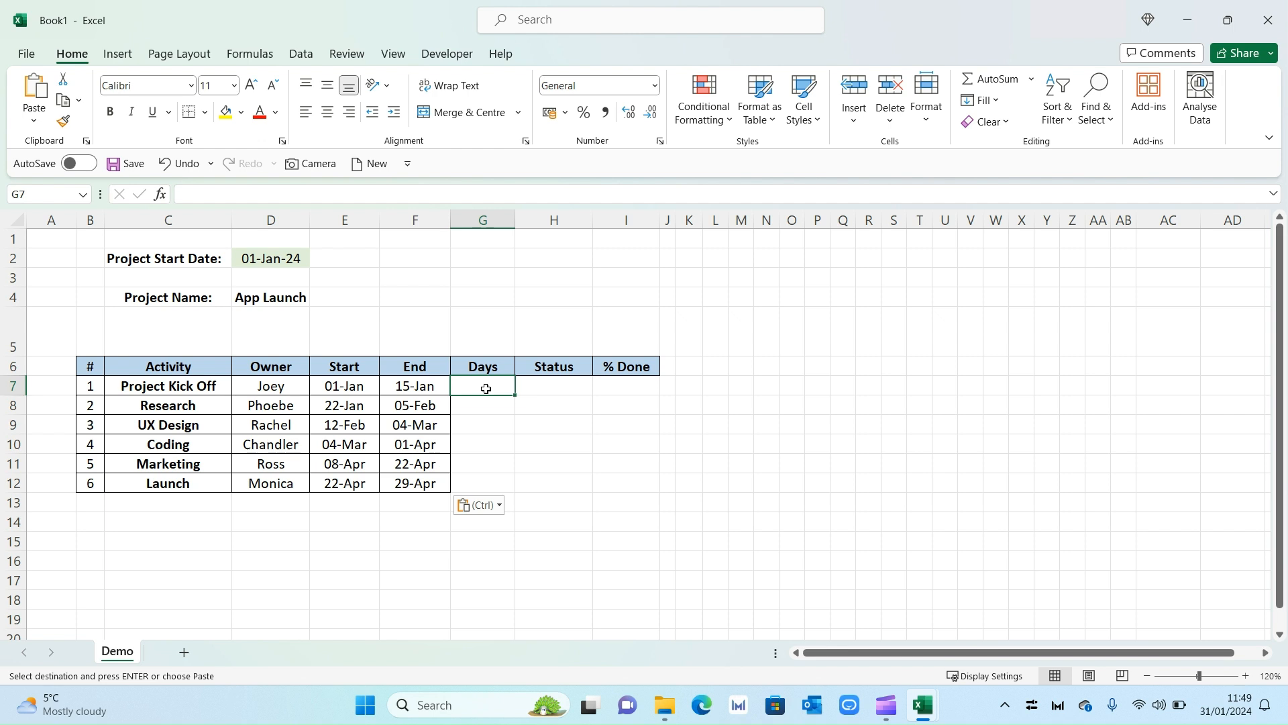
Enter =NETWORKDAYS(E7,F7) in G7, centre it, and fill it down to G12.
text(=ne)
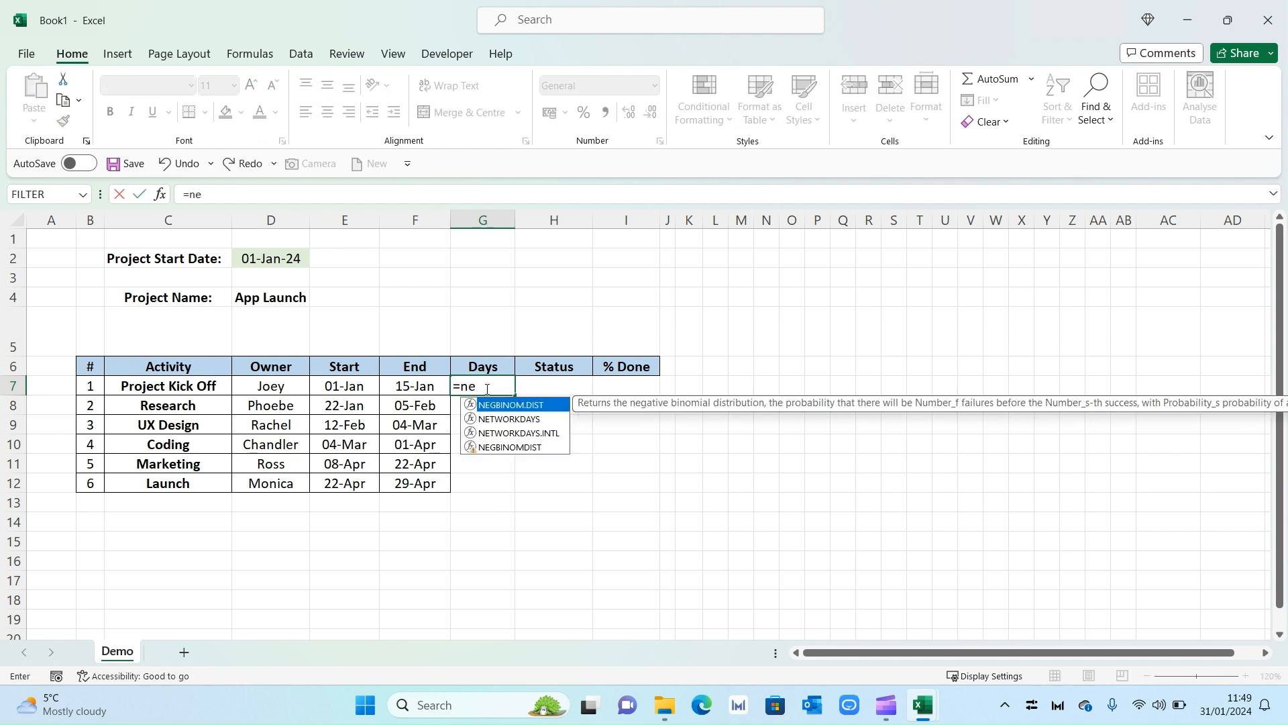
text(tworkdays)
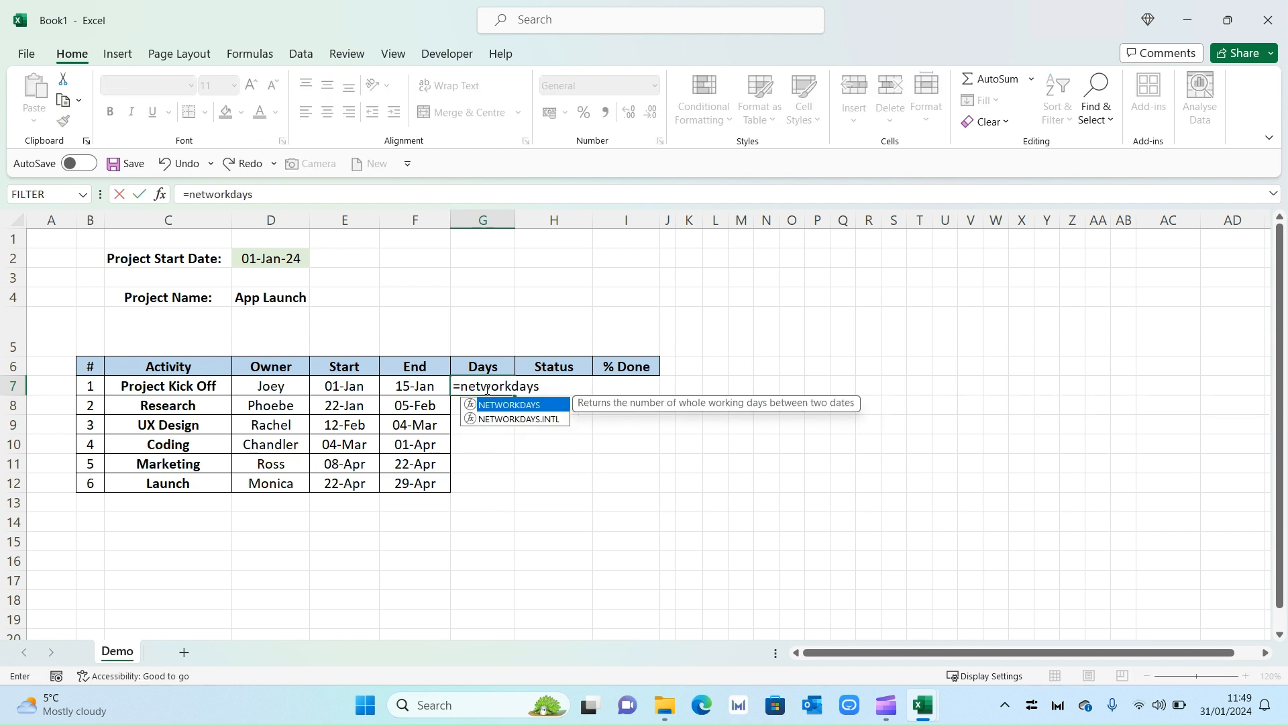
text(()
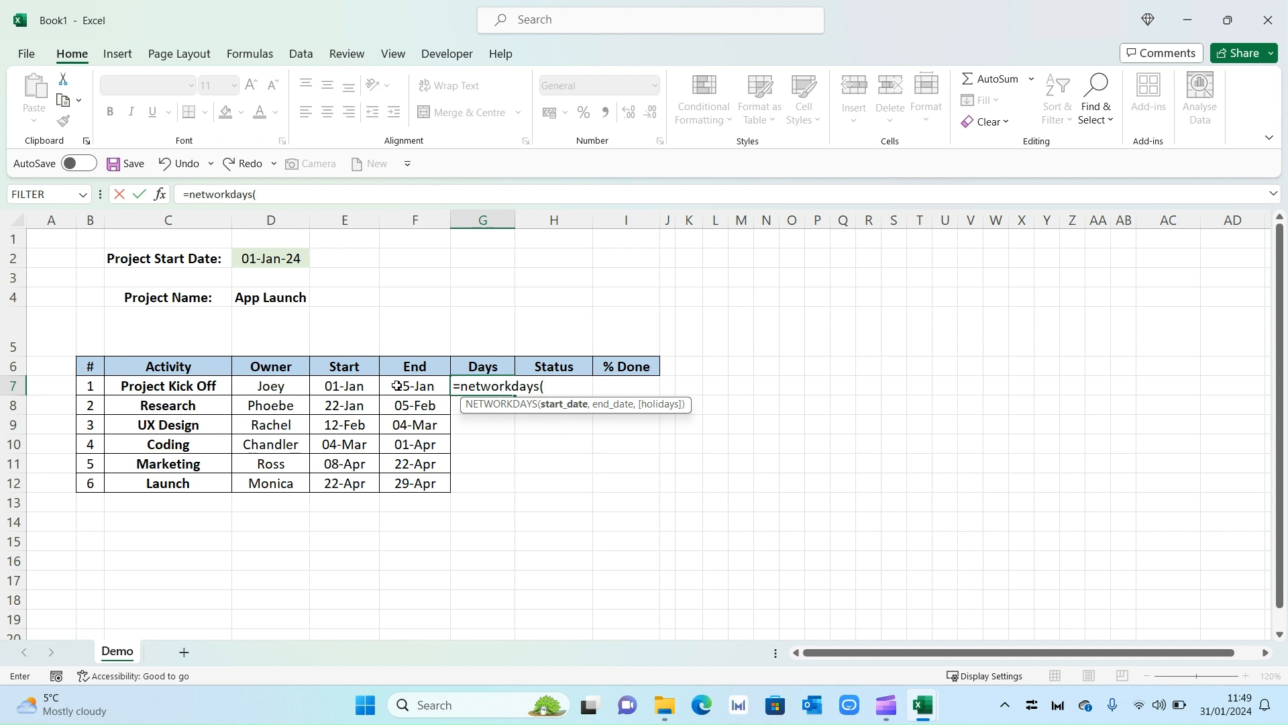
click(358, 386)
text(,)
click(414, 387)
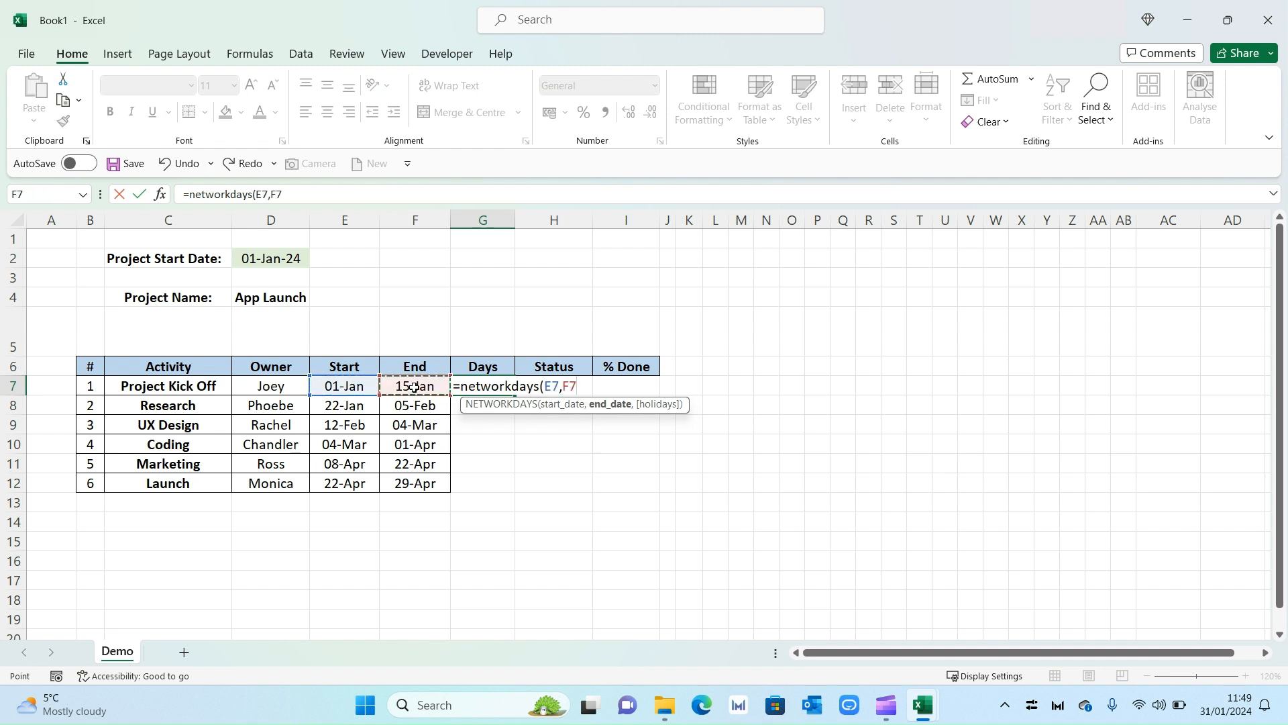
text())
key(Return)
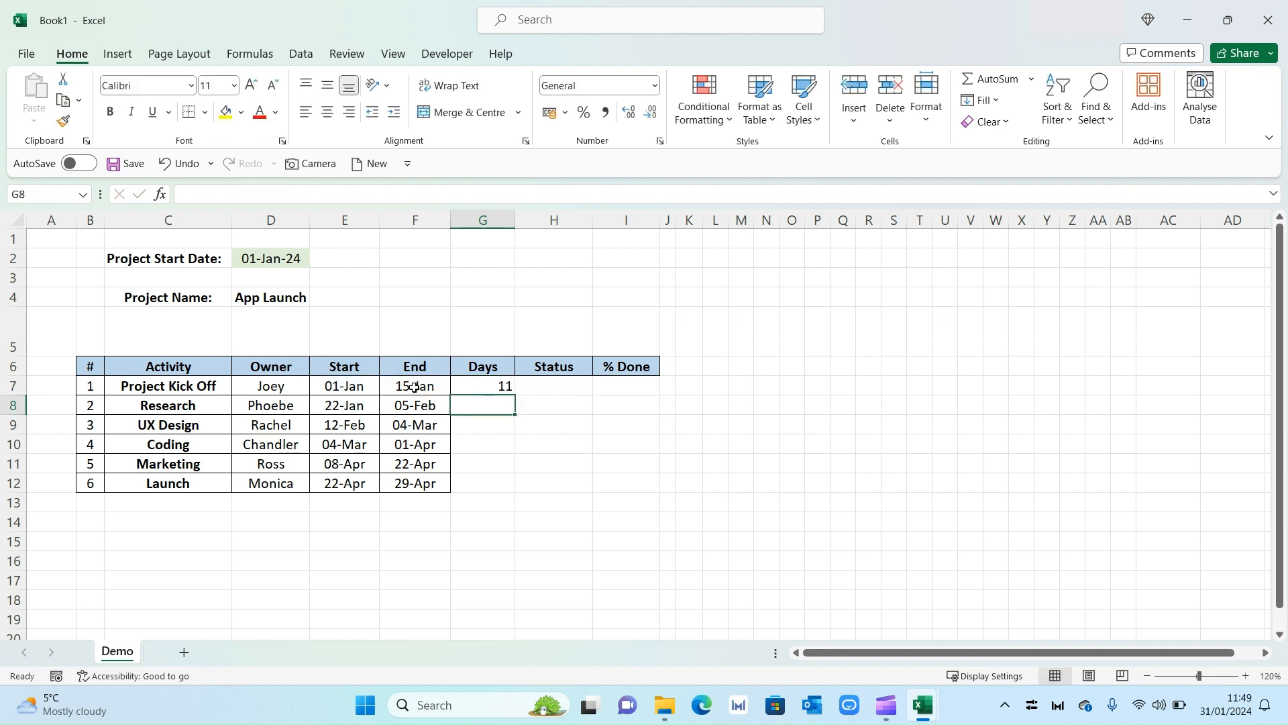
click(493, 387)
click(328, 117)
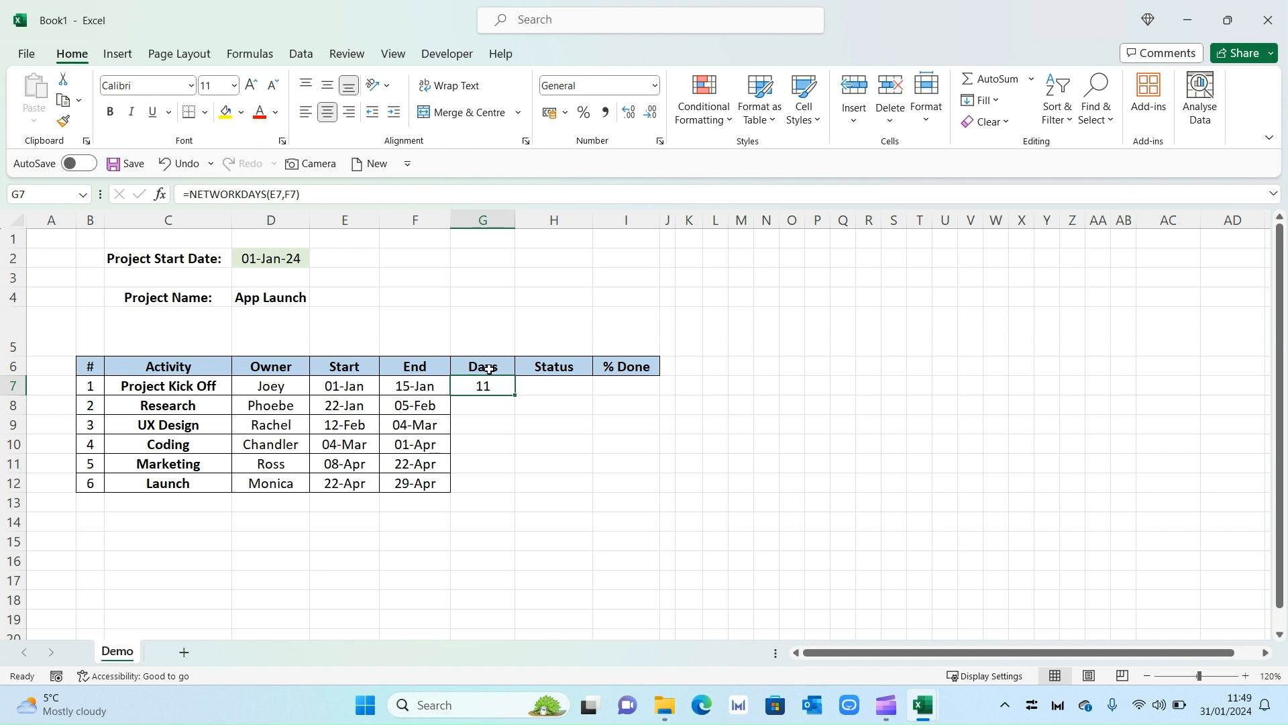
drag(516, 396, 506, 487)
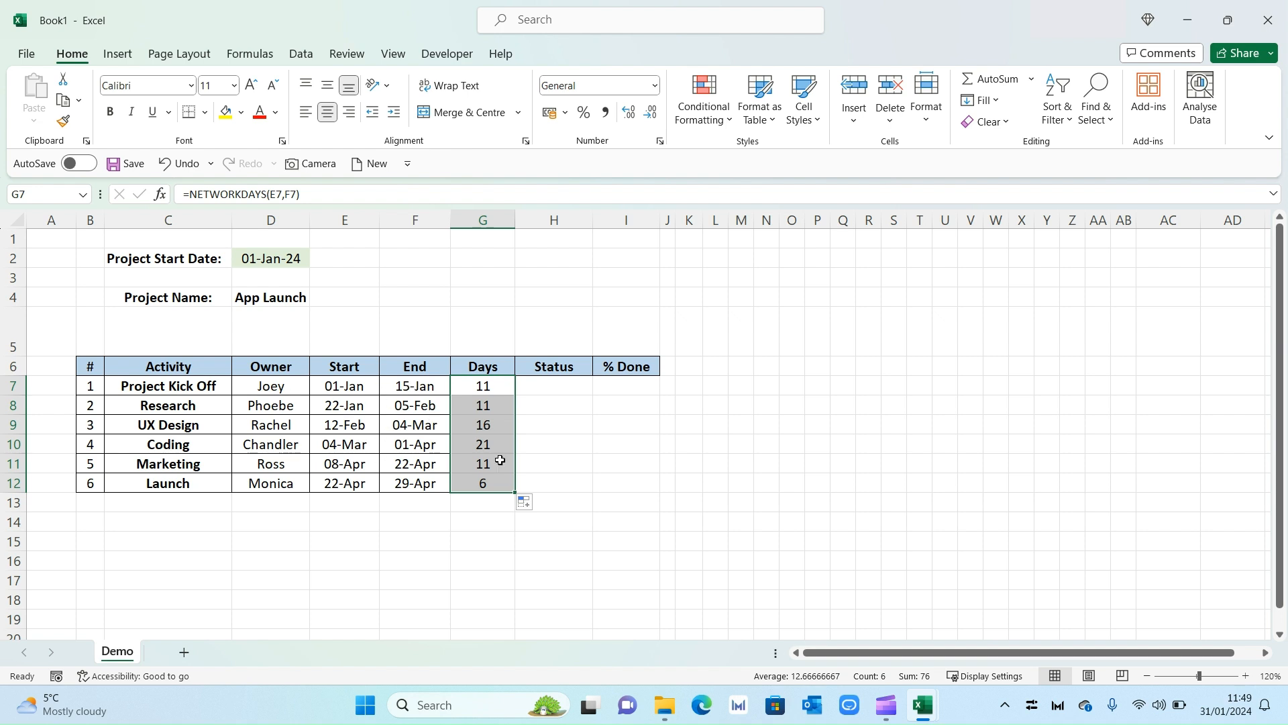
click(569, 449)
Apply All Borders to the Days cells G7:G12.
drag(483, 388, 478, 483)
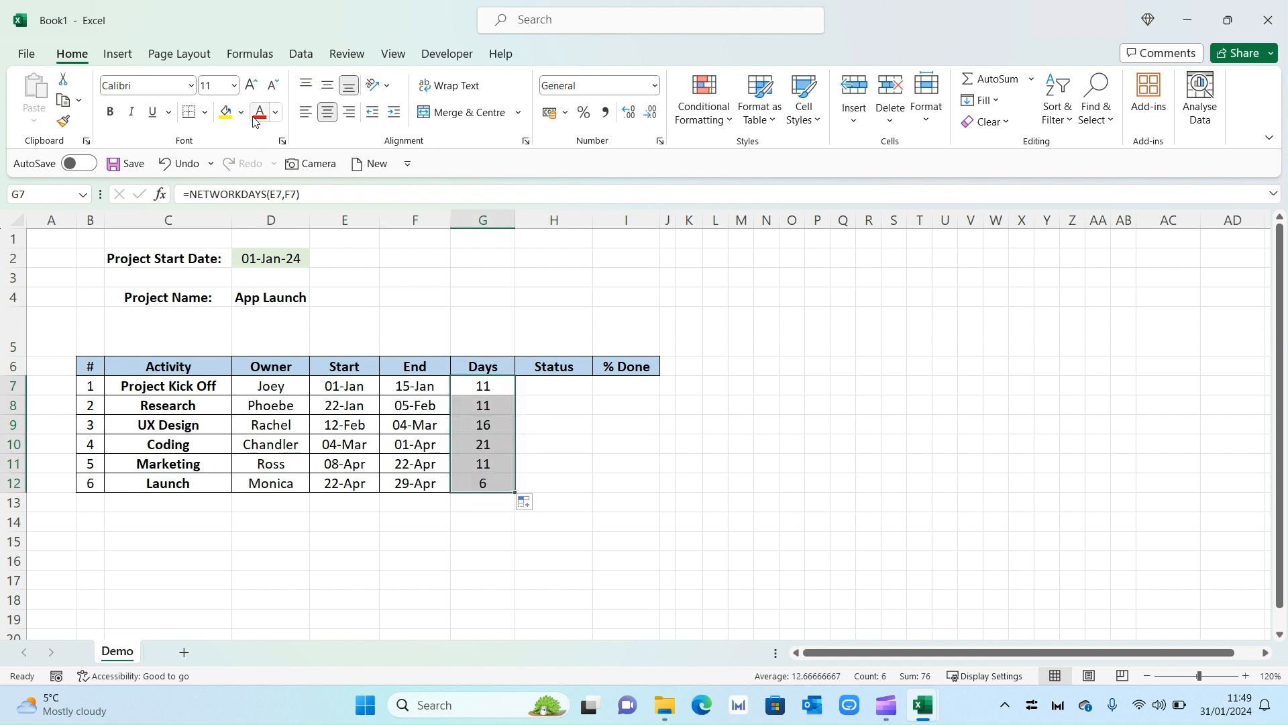
click(205, 112)
click(235, 282)
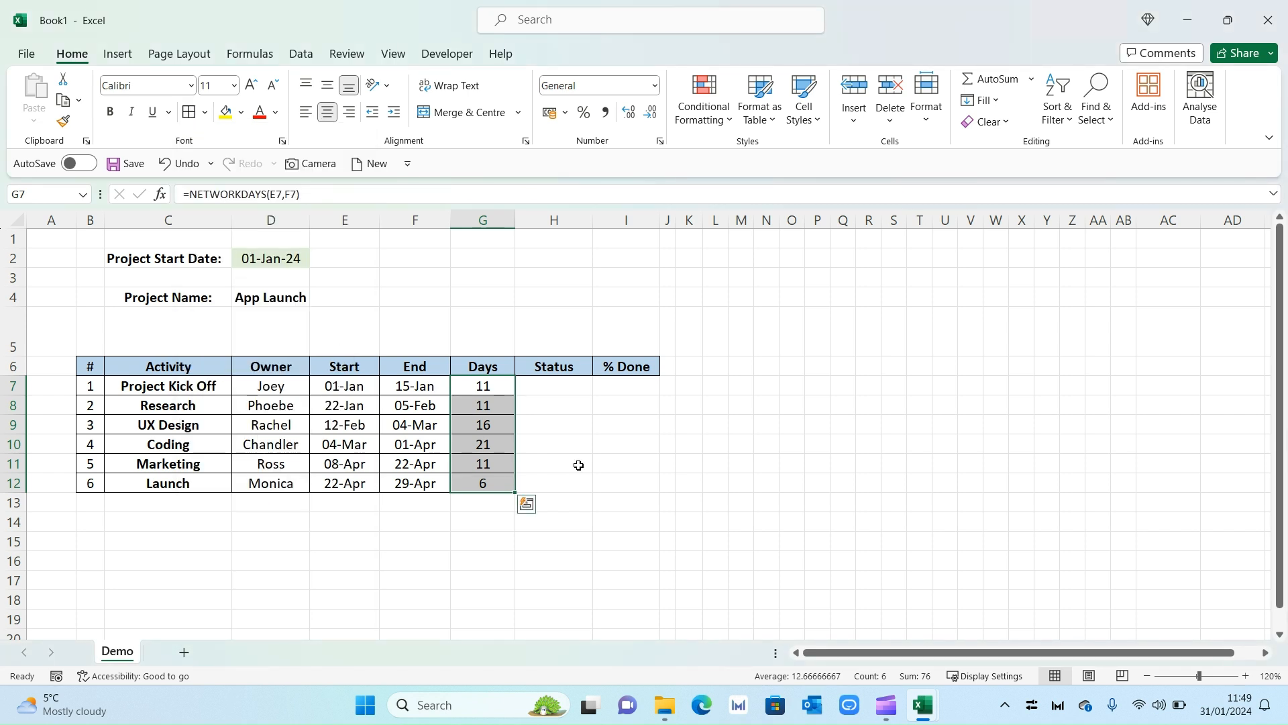
click(596, 445)
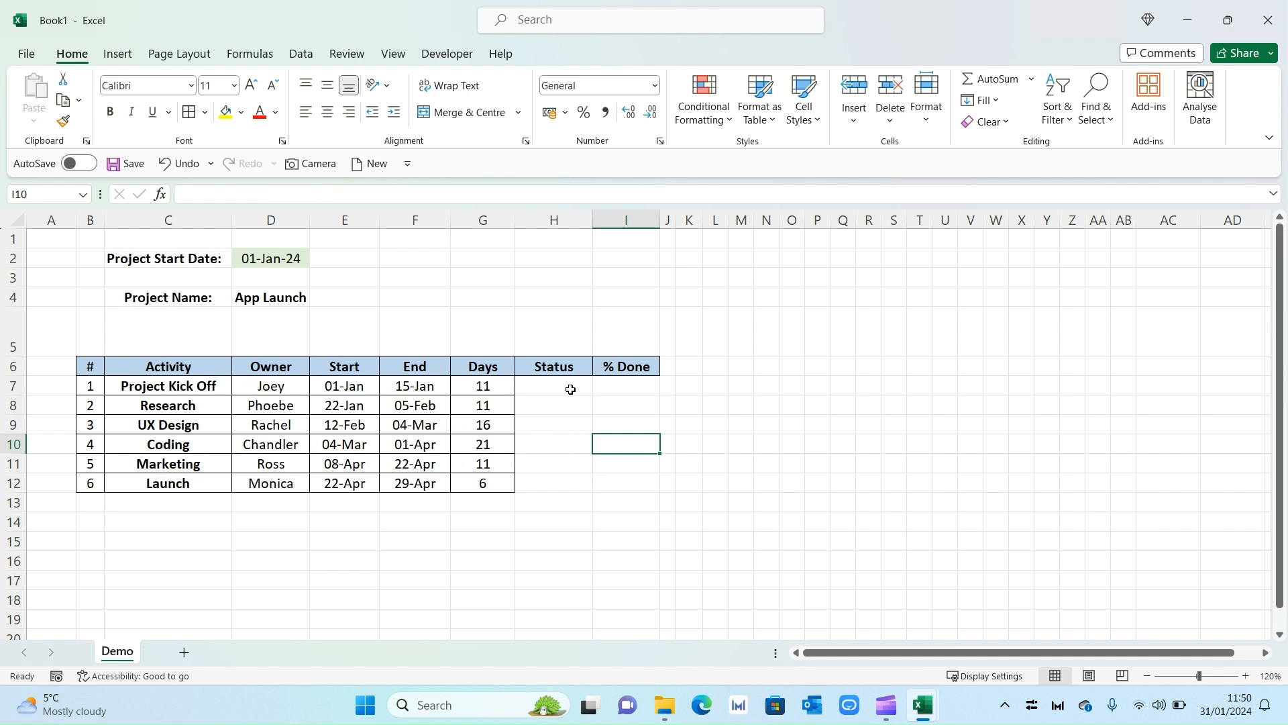
Set H7:H12 data validation to Allow: List and begin entering the status options as source.
drag(571, 390, 572, 480)
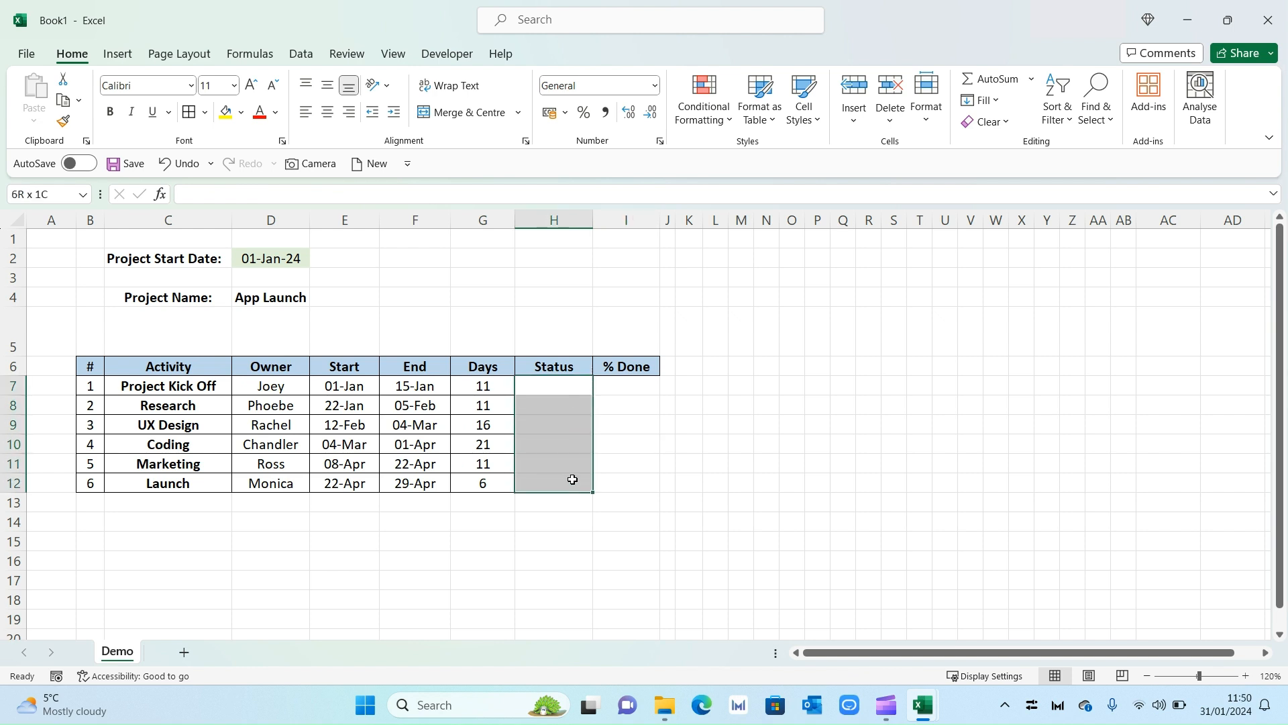
click(301, 54)
click(894, 123)
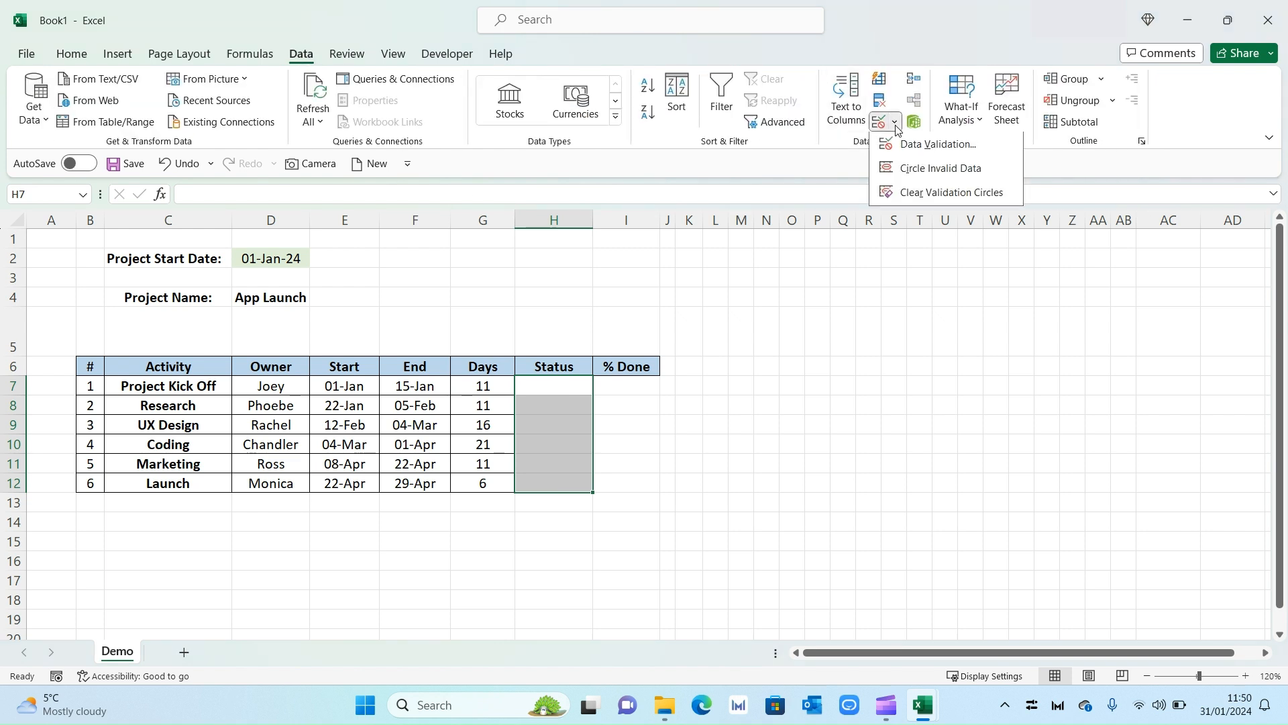
click(910, 145)
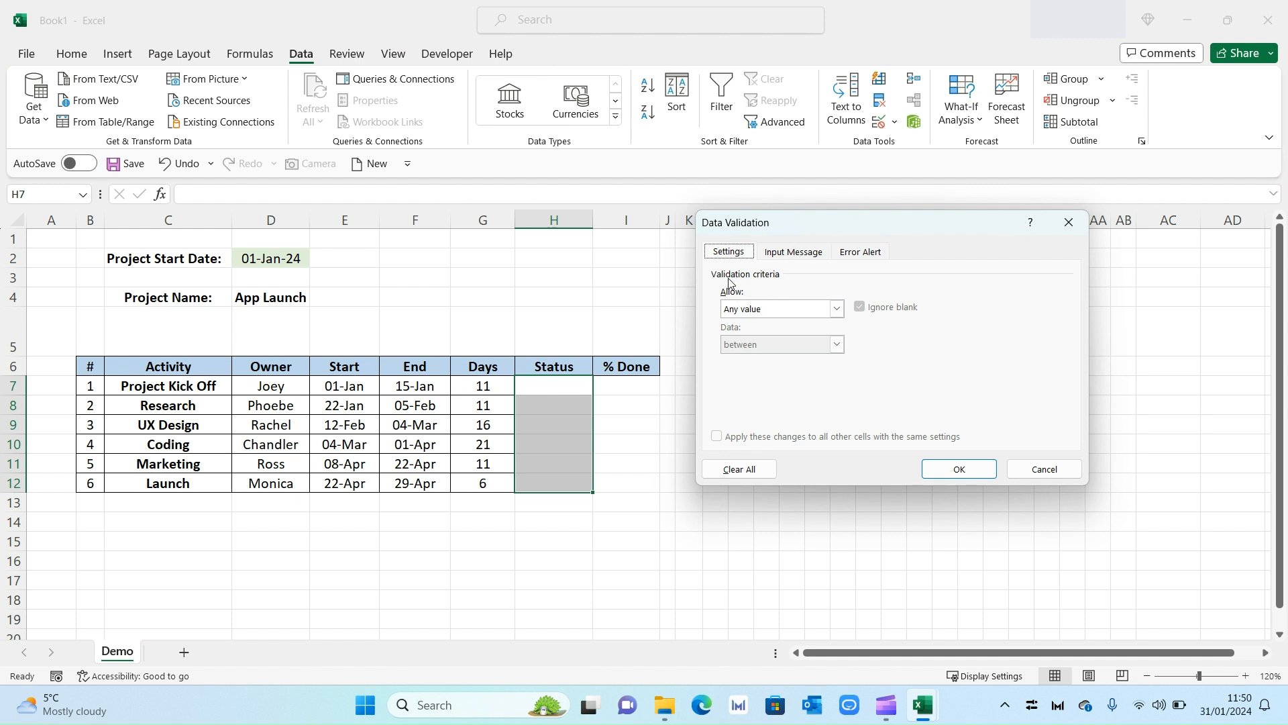
click(837, 309)
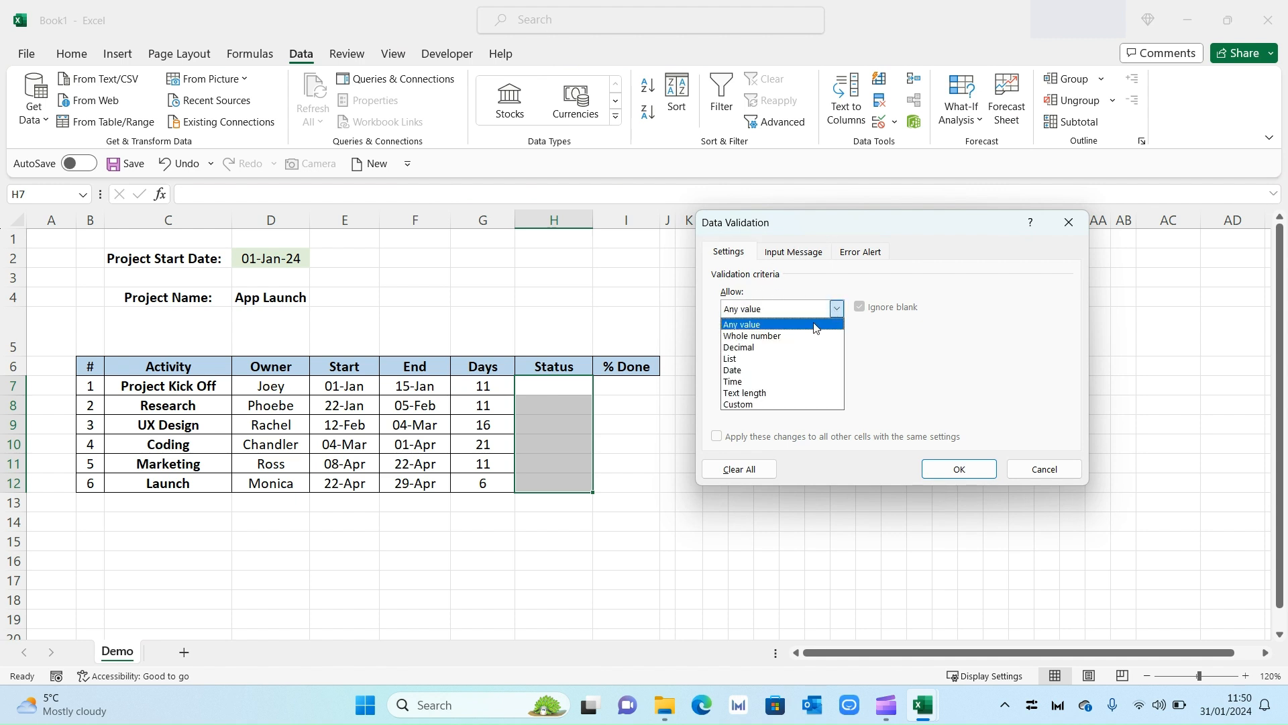
click(783, 360)
click(775, 378)
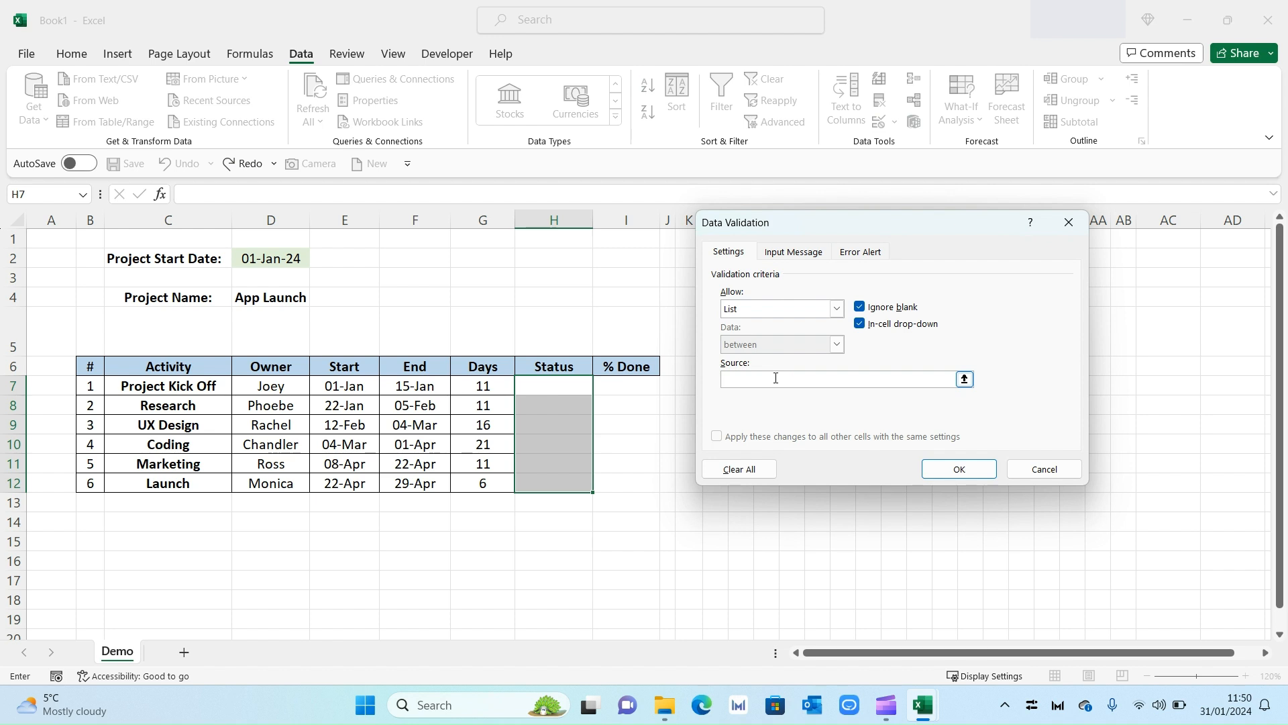
text(Co)
Confirm the validation rule and set H7 and H8 to Complete from the drop-down.
click(959, 469)
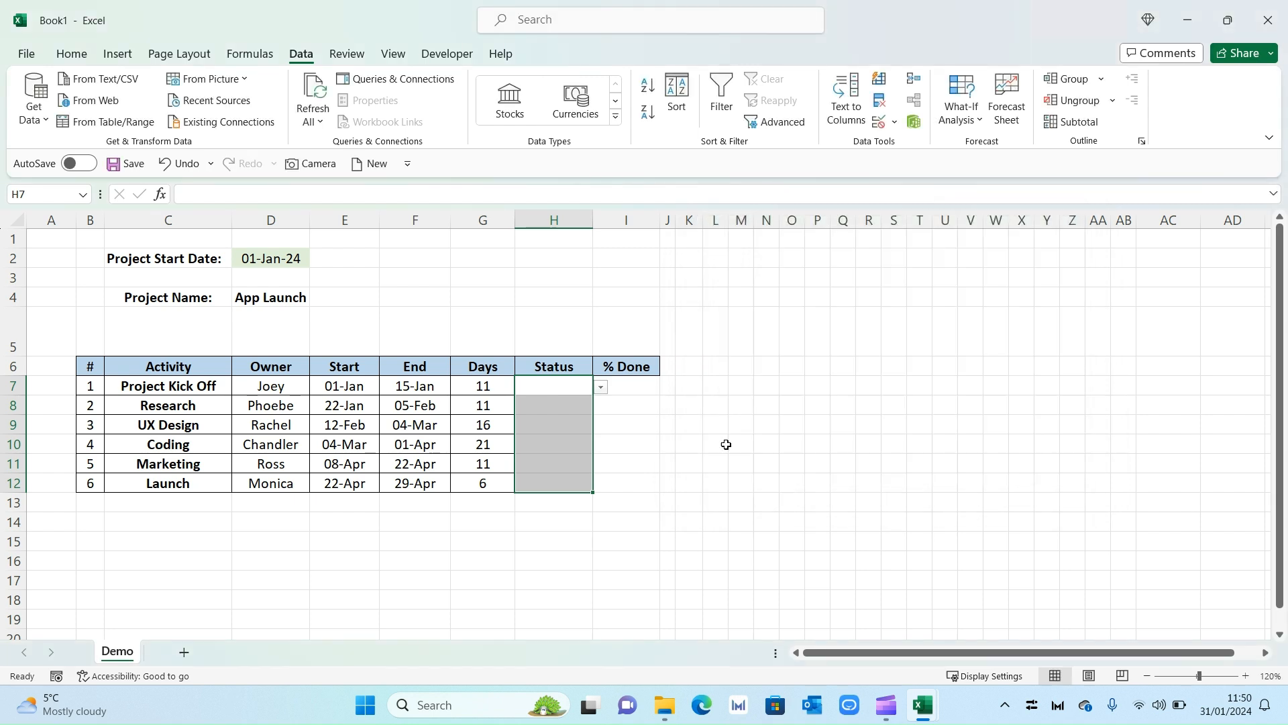
click(662, 440)
click(583, 386)
click(600, 388)
key(Escape)
click(586, 405)
click(600, 408)
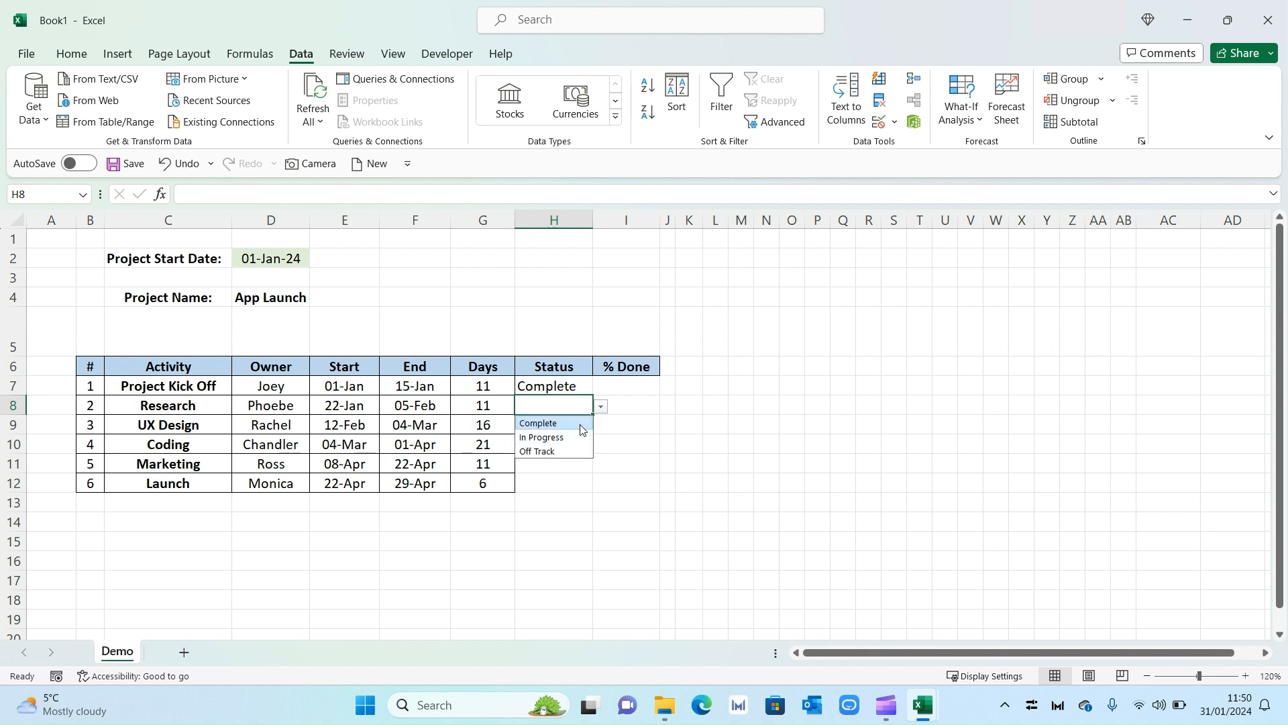
click(577, 421)
click(578, 426)
Set H9 and H10 to In Progress and H11 and H12 to Off Track.
click(600, 427)
click(590, 454)
click(567, 440)
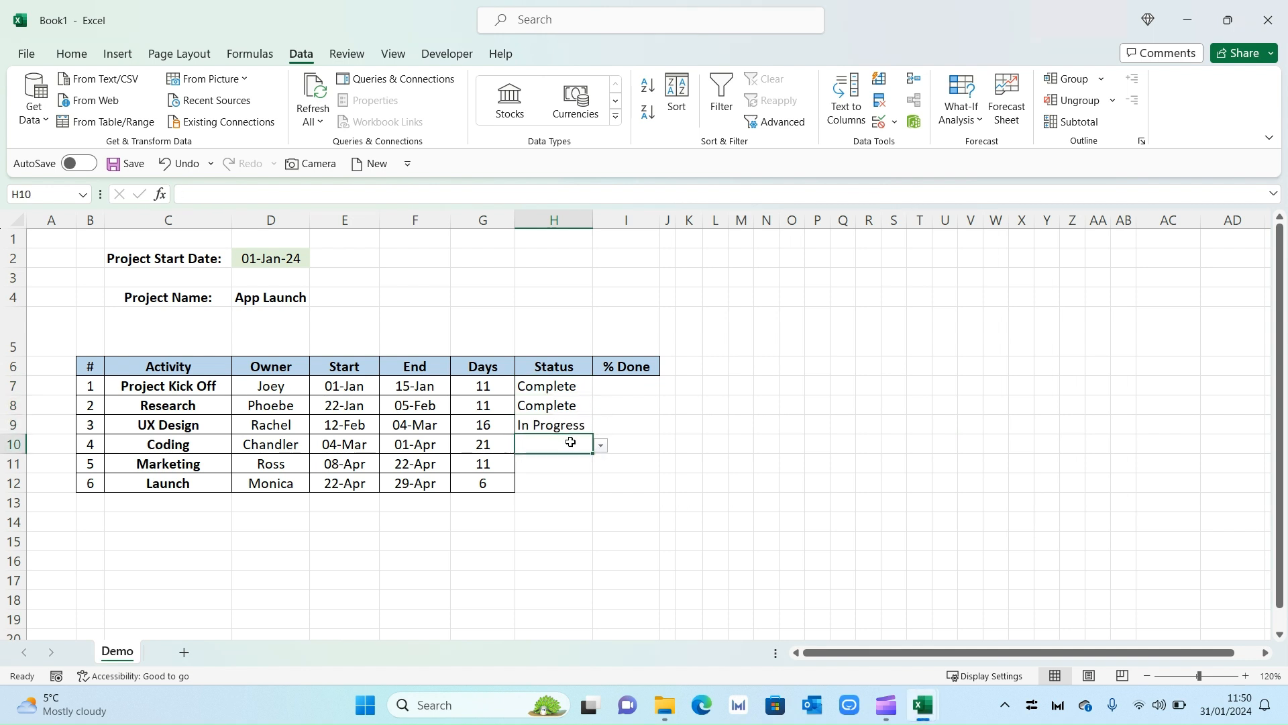
click(600, 446)
click(575, 475)
click(590, 466)
click(600, 465)
click(583, 509)
click(570, 483)
click(601, 484)
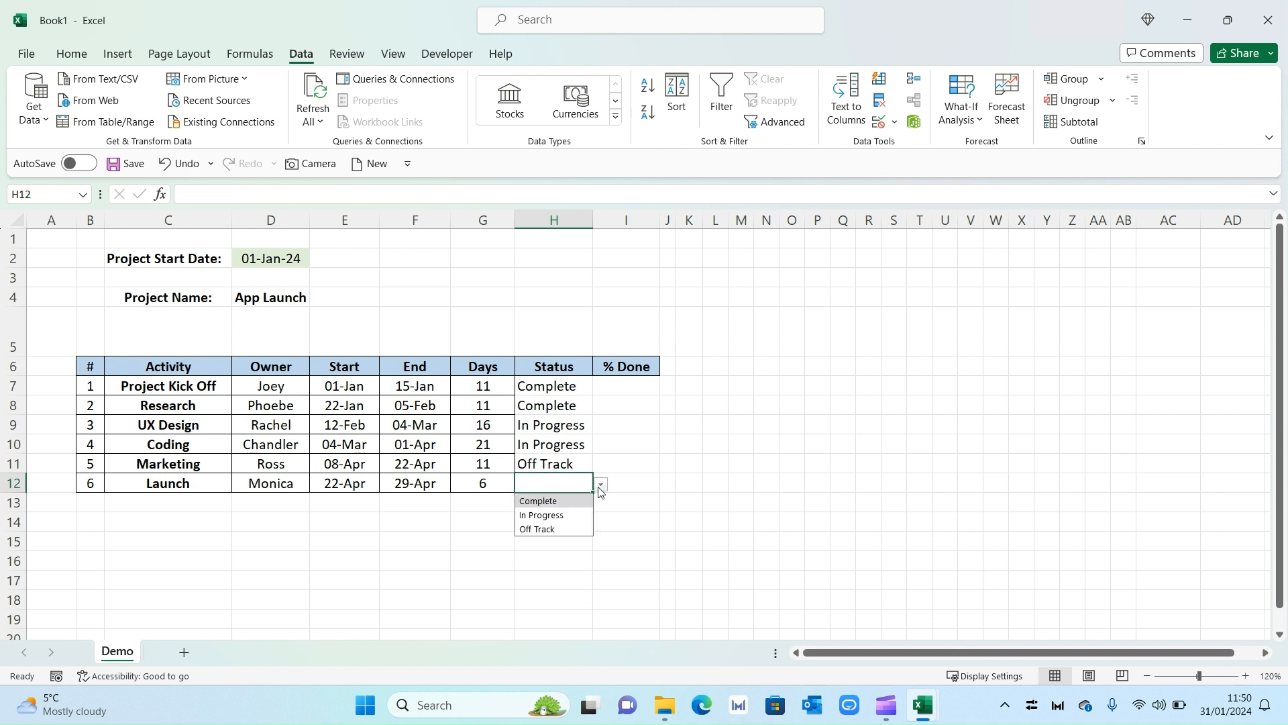
click(581, 528)
Centre the status text in H7:H12.
click(596, 521)
drag(567, 389, 571, 486)
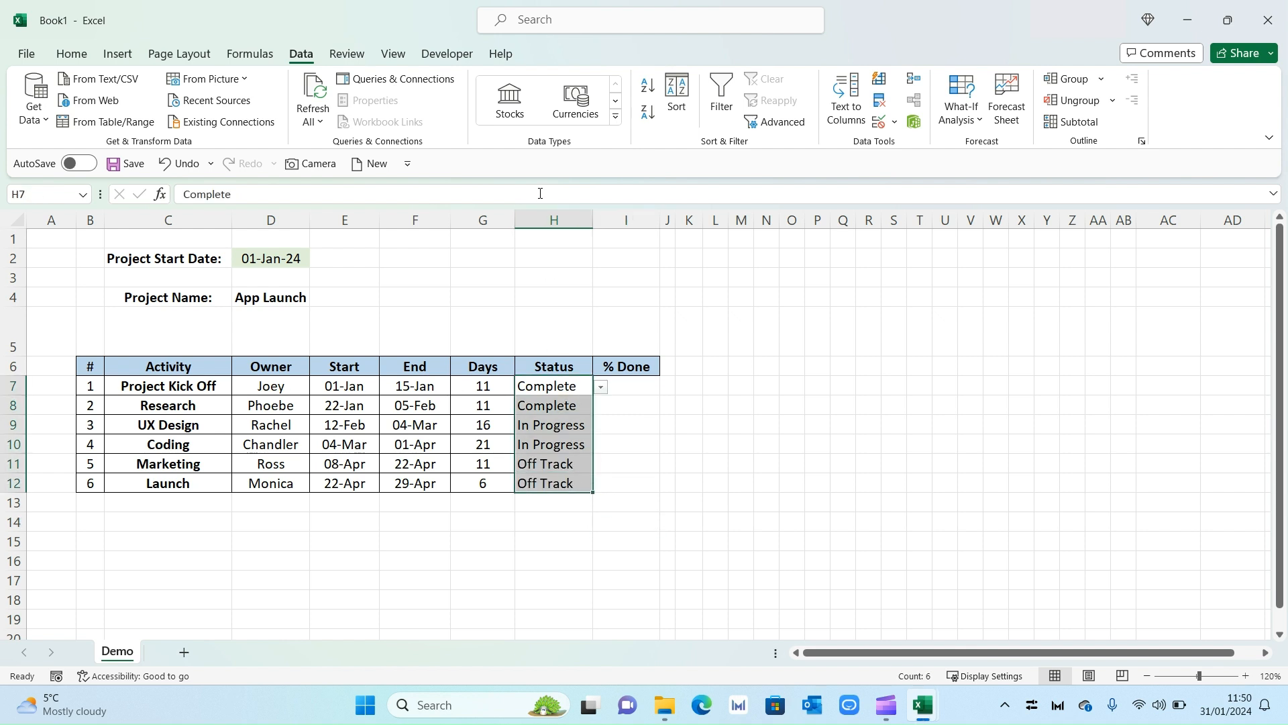
click(71, 53)
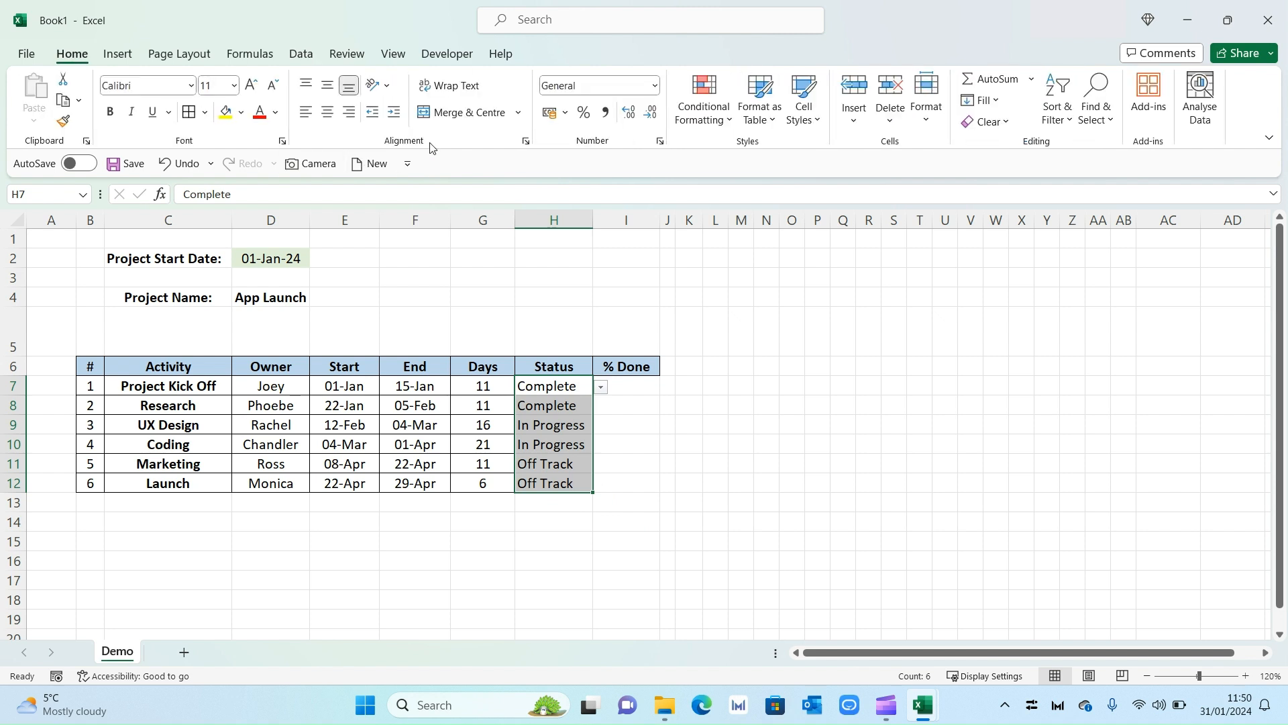
click(327, 112)
click(589, 530)
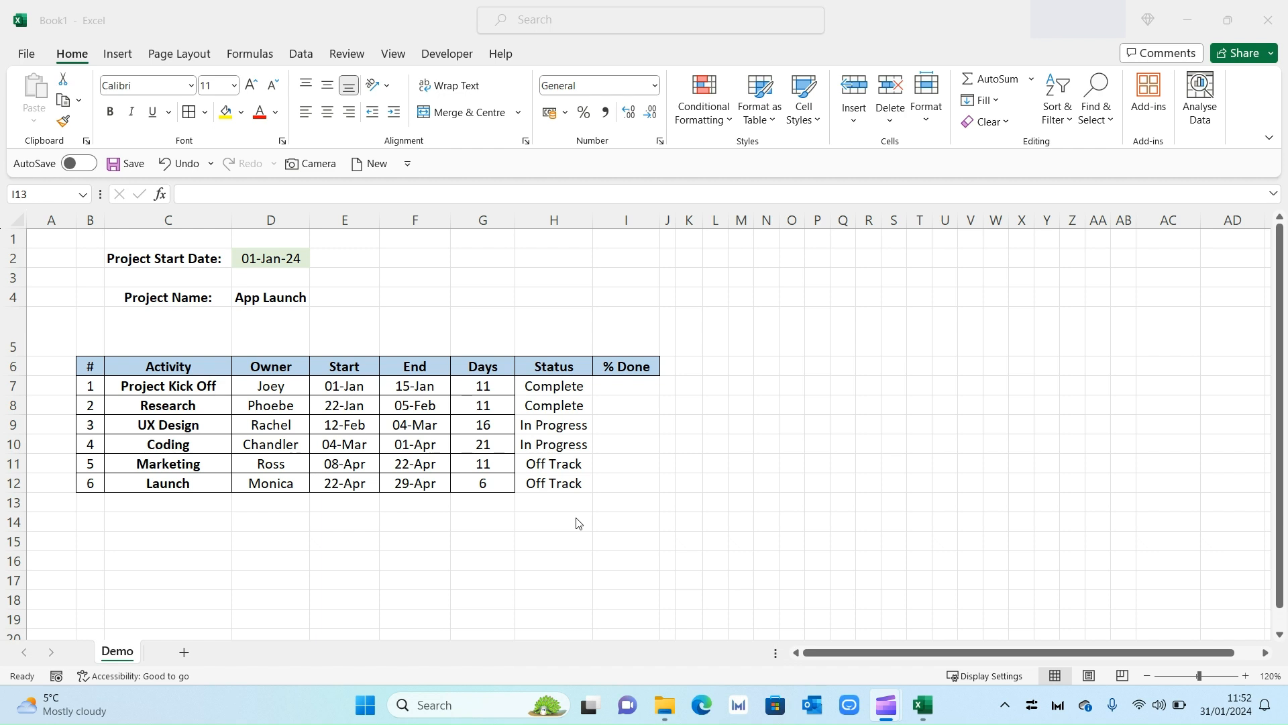
drag(560, 387, 568, 484)
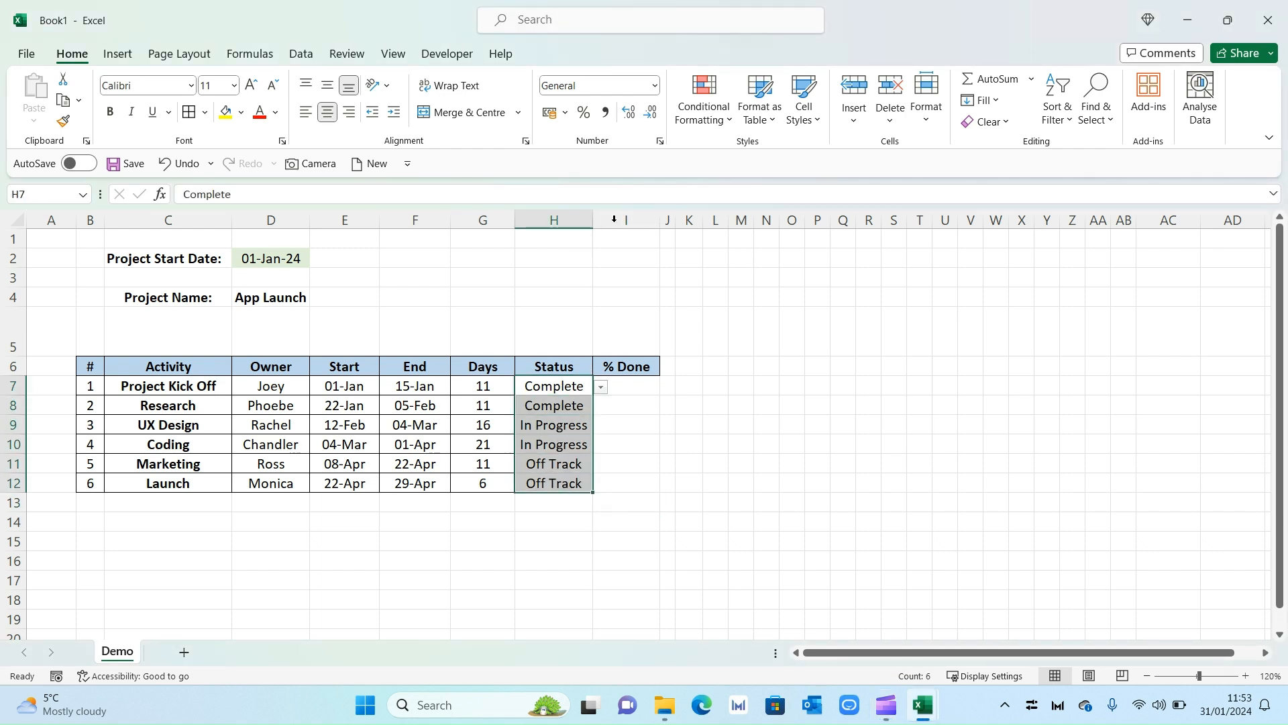
Add a Text that Contains rule filling Complete cells with a custom light green.
click(703, 100)
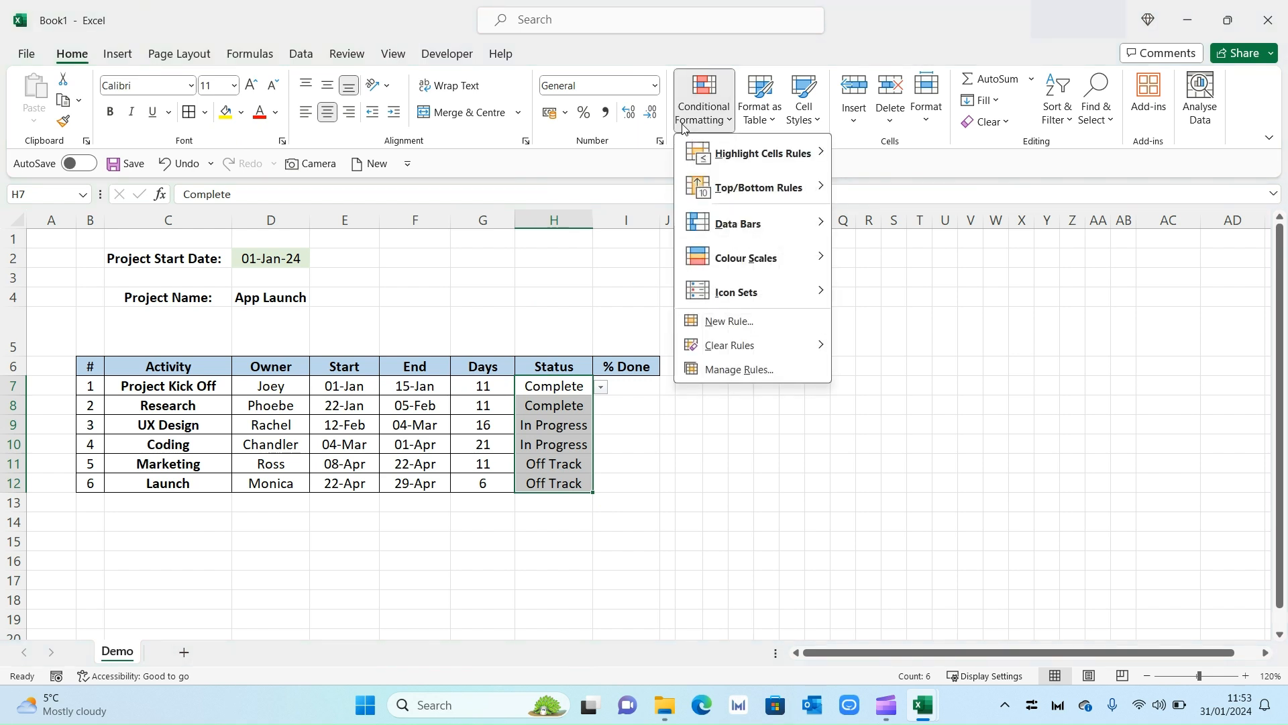
mouse_move(782, 161)
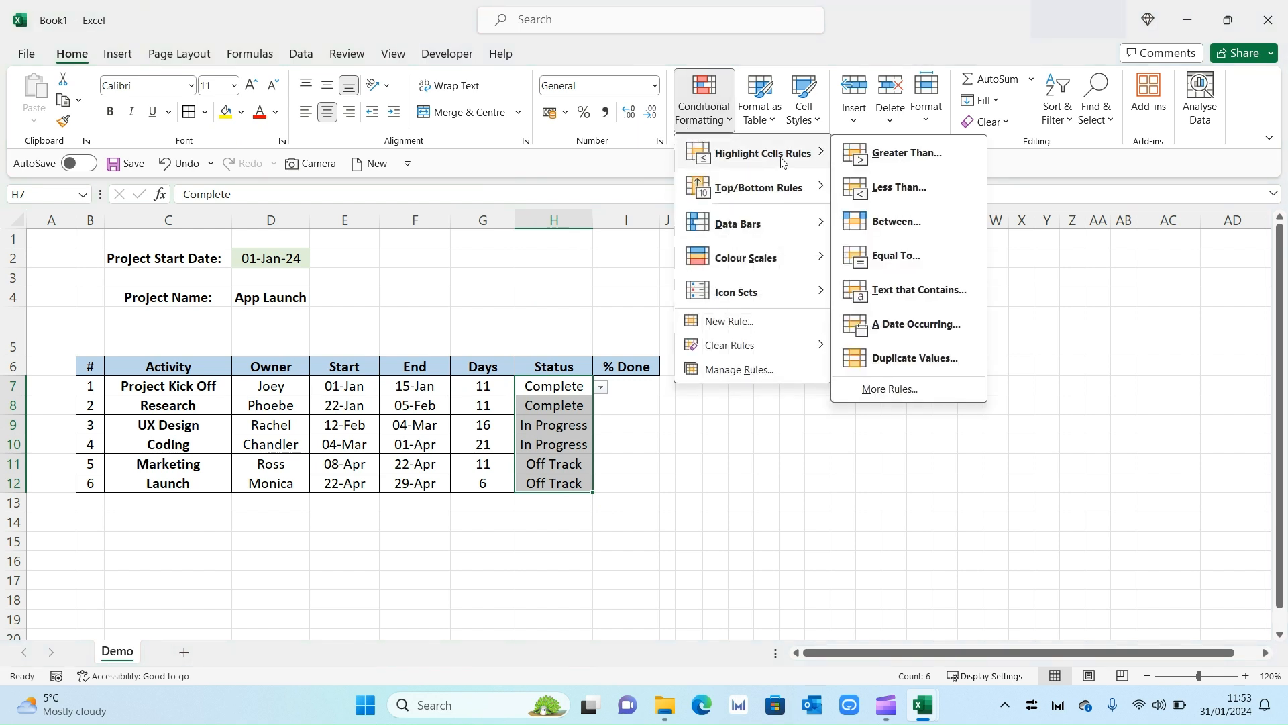
click(919, 290)
drag(791, 311, 830, 305)
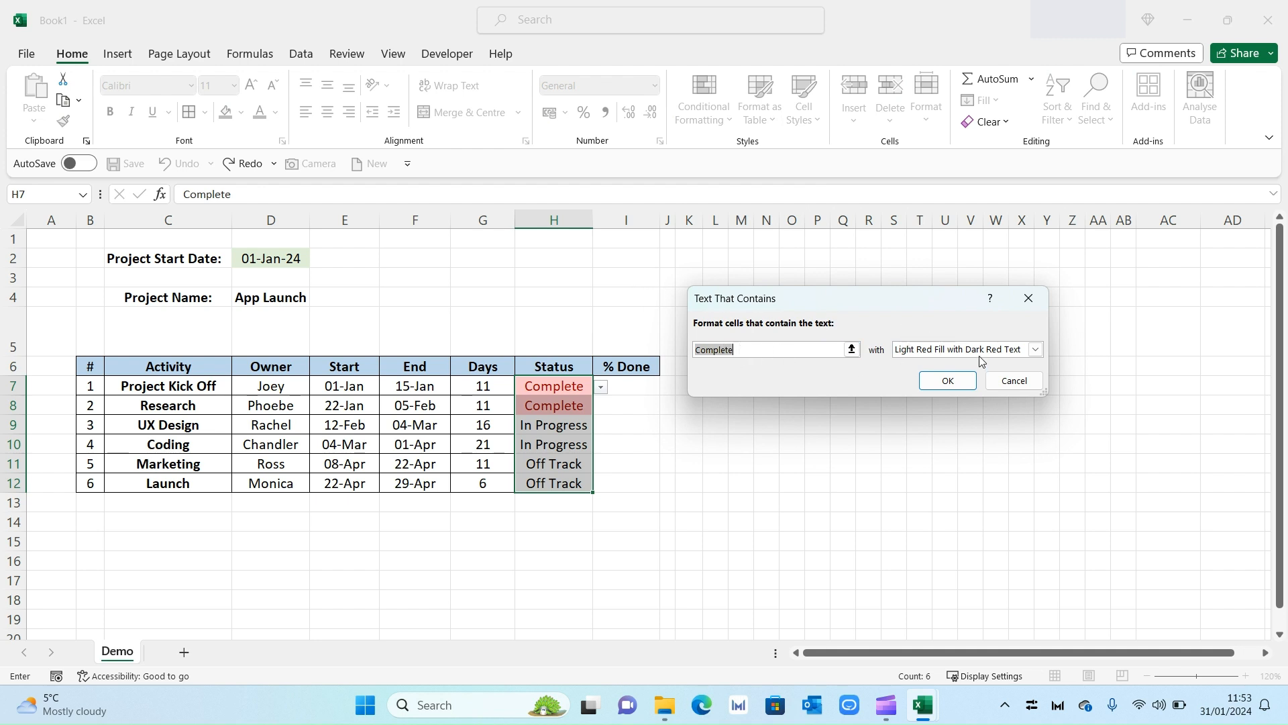
click(1035, 350)
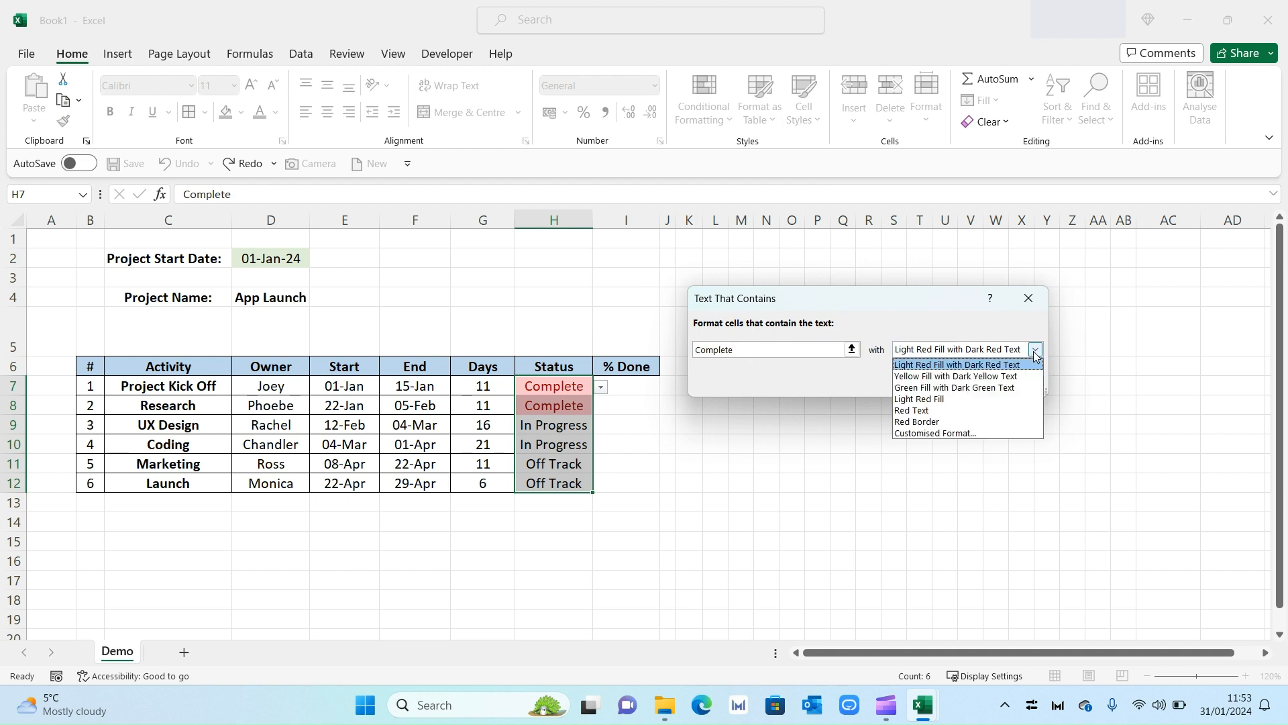
click(972, 433)
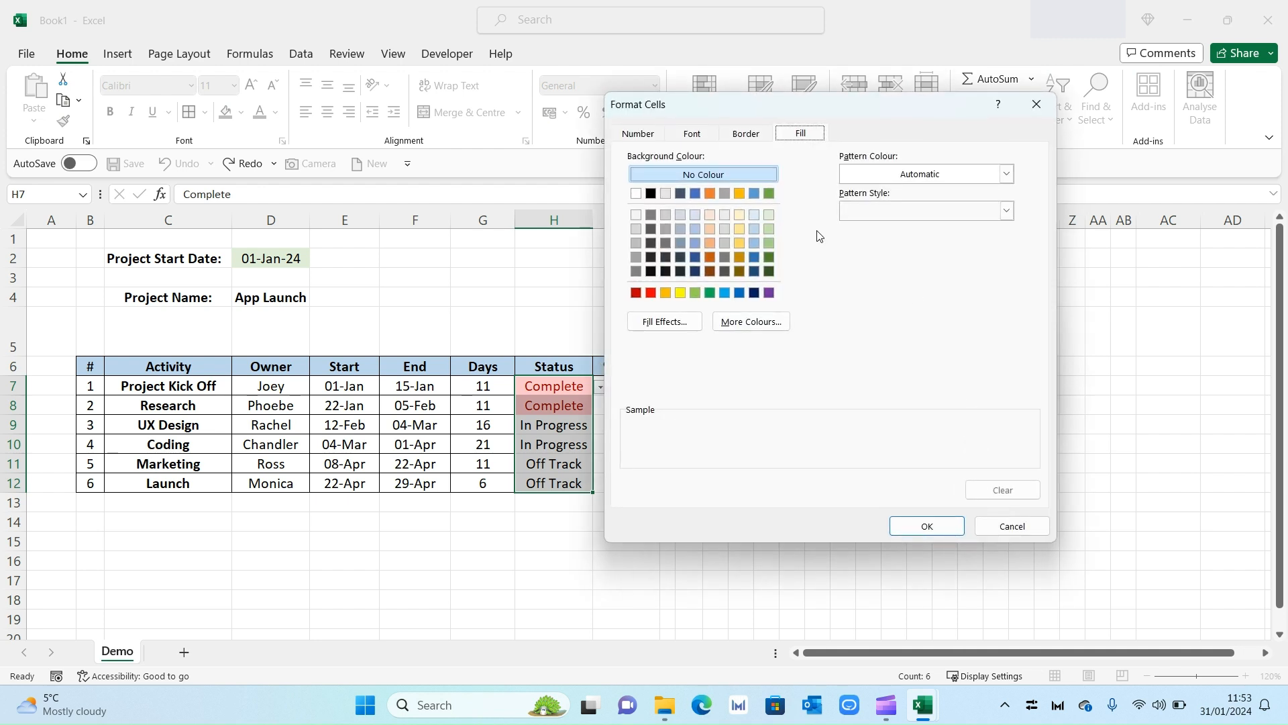
click(769, 229)
click(924, 527)
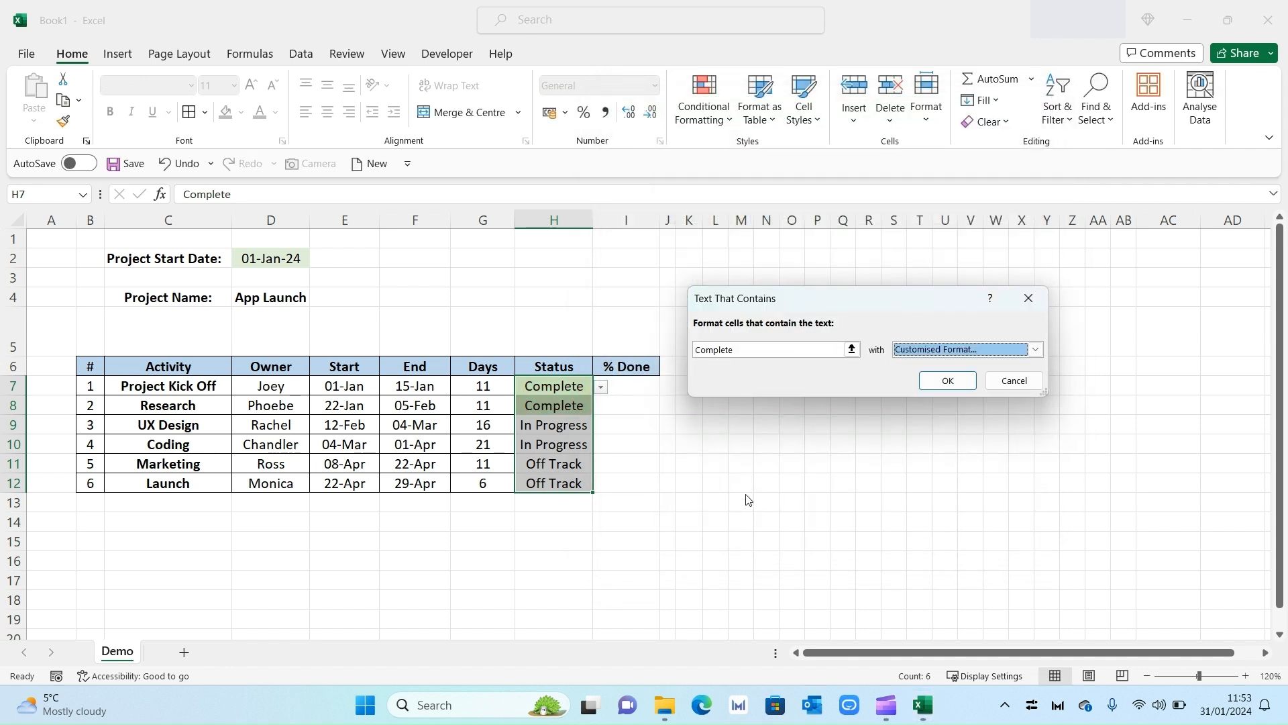
click(943, 382)
click(648, 443)
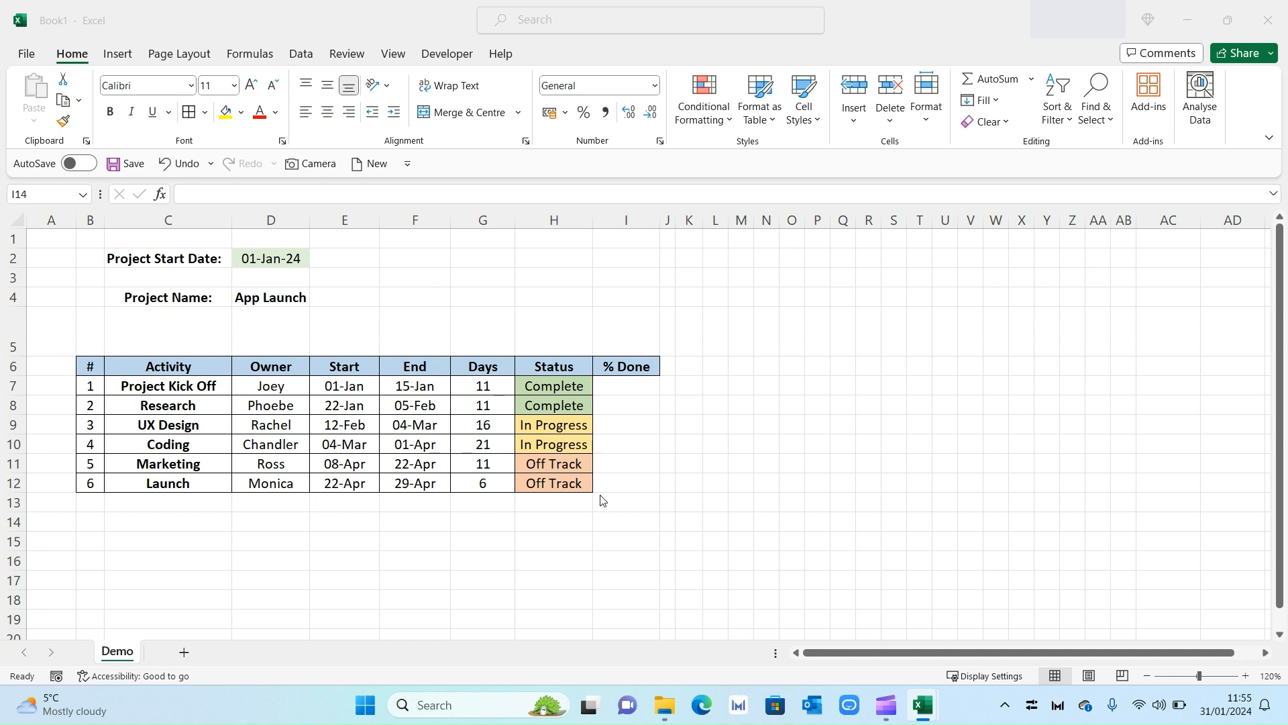
Enter 100% in I7 and paste 100%, 70%, 40%, 20% and 0% into I8:I12.
click(627, 386)
text(100)
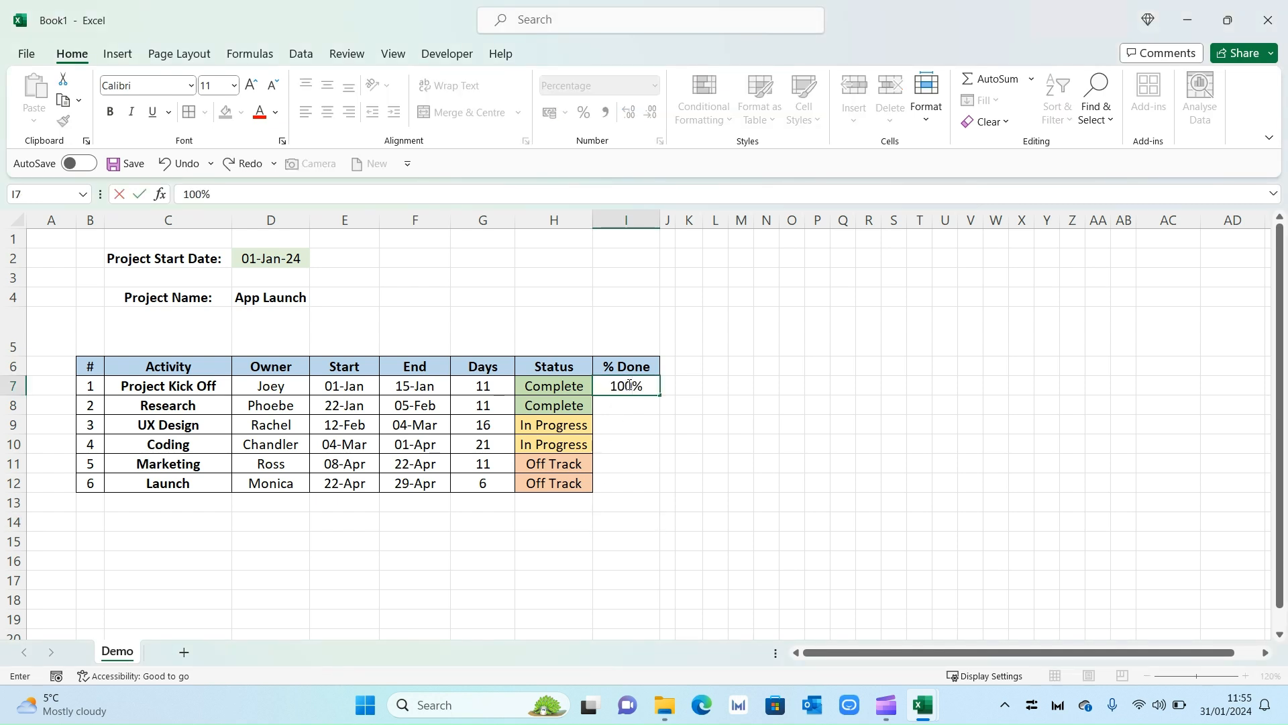
key(Return)
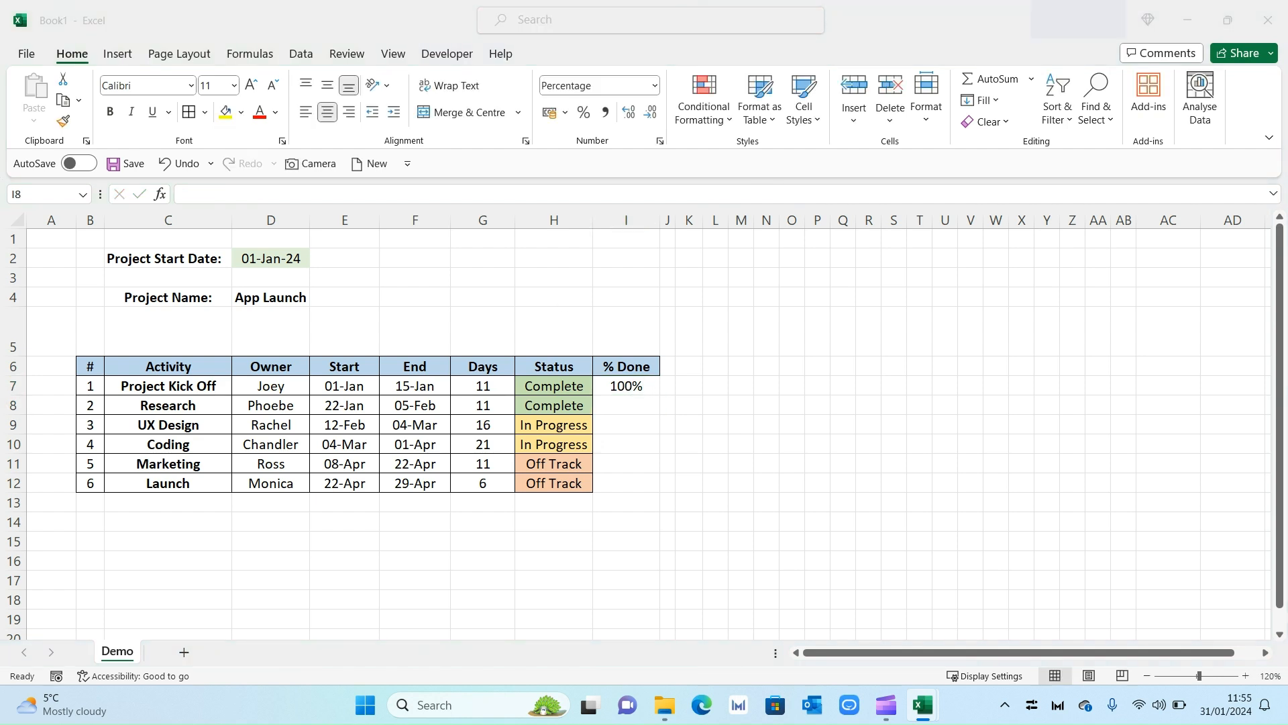
click(631, 405)
text(100% 70% 40% 20% 0%)
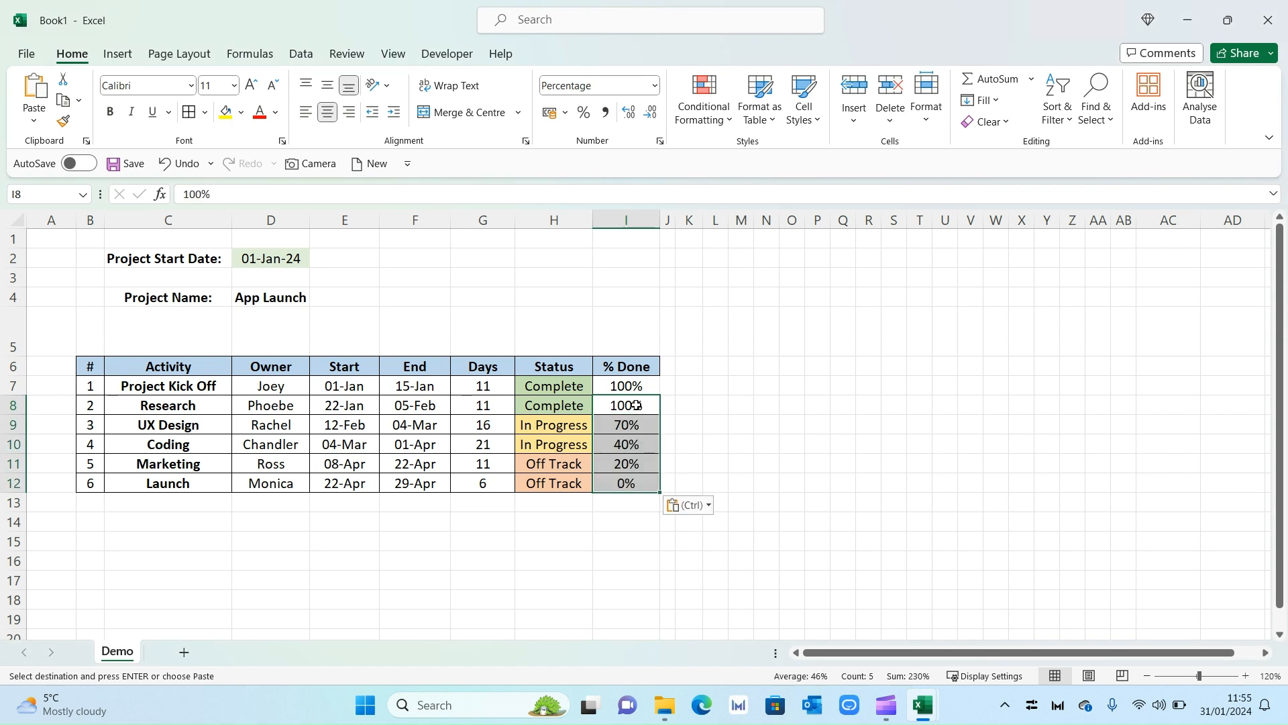
click(635, 536)
click(634, 386)
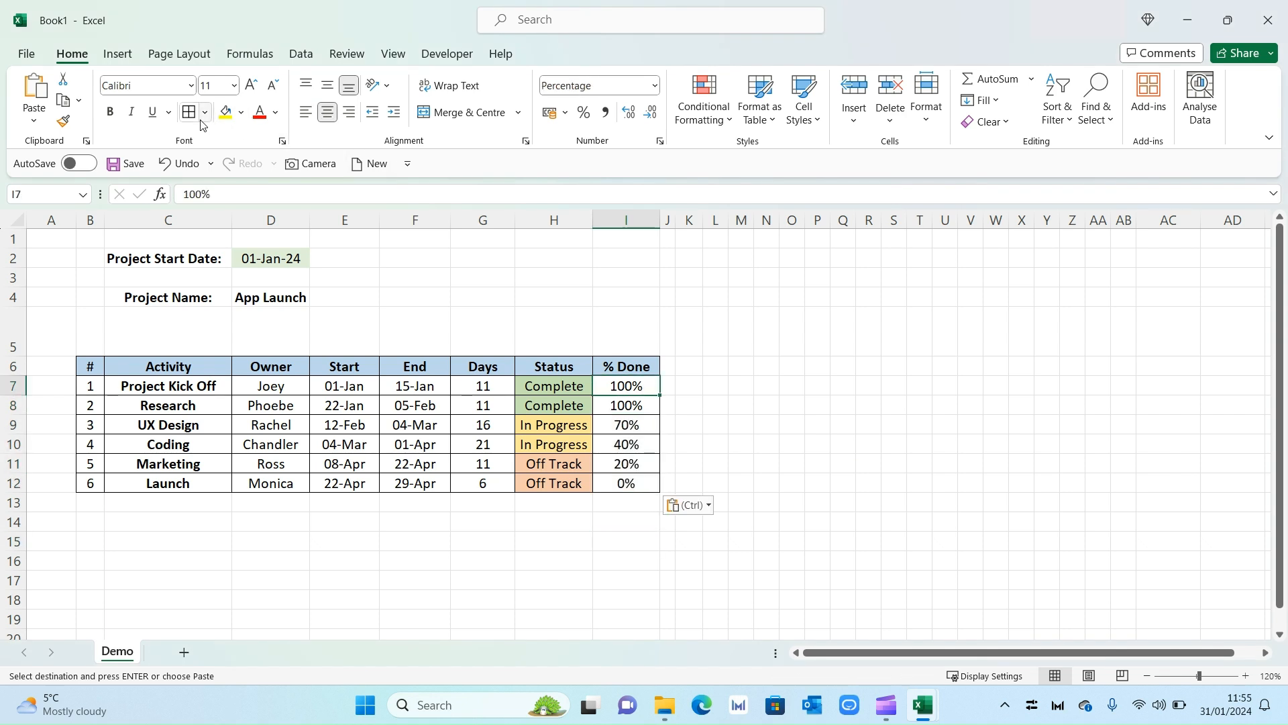
key(Escape)
click(585, 565)
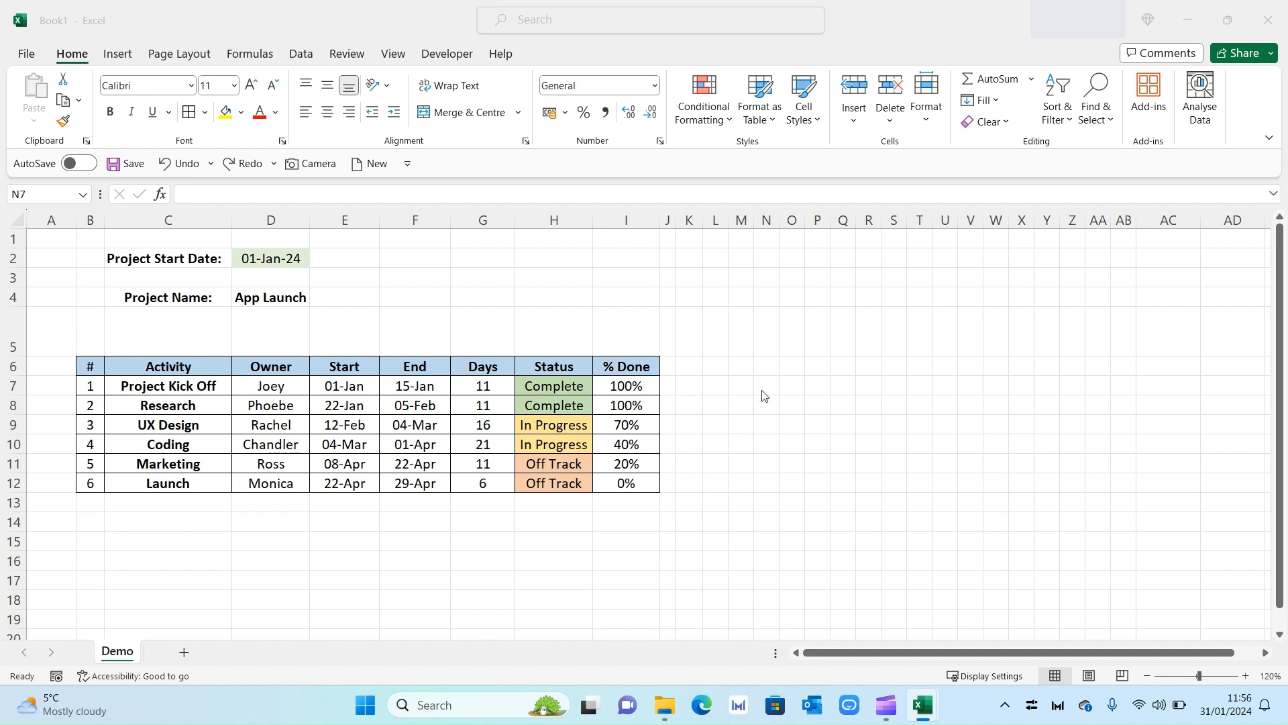
Enter =D2 in K5 and widen column K so the date shows.
click(692, 329)
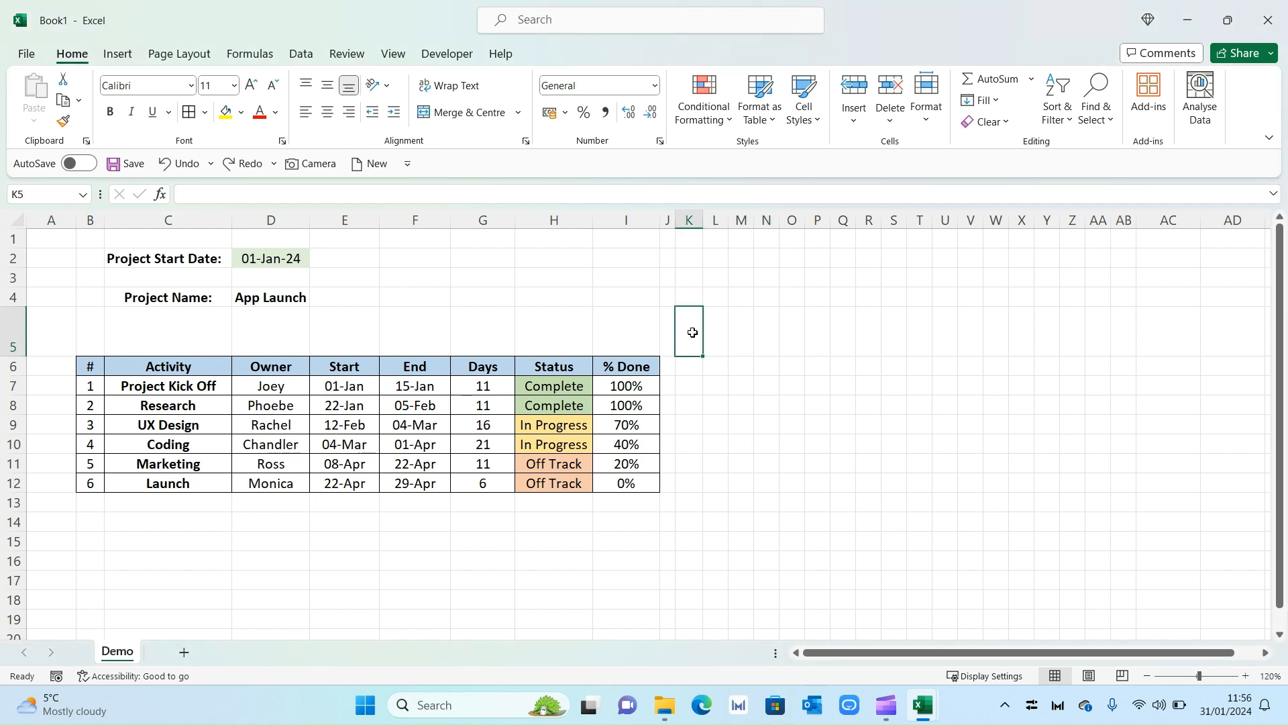
text(=)
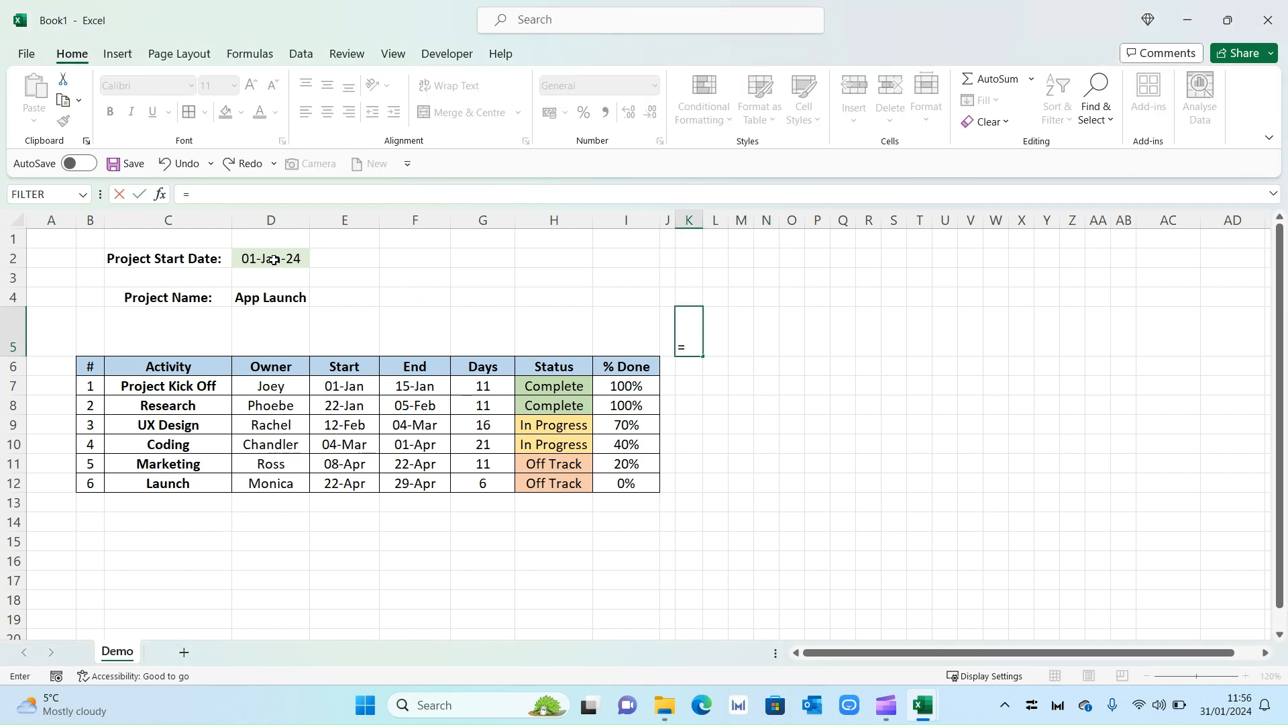
click(274, 260)
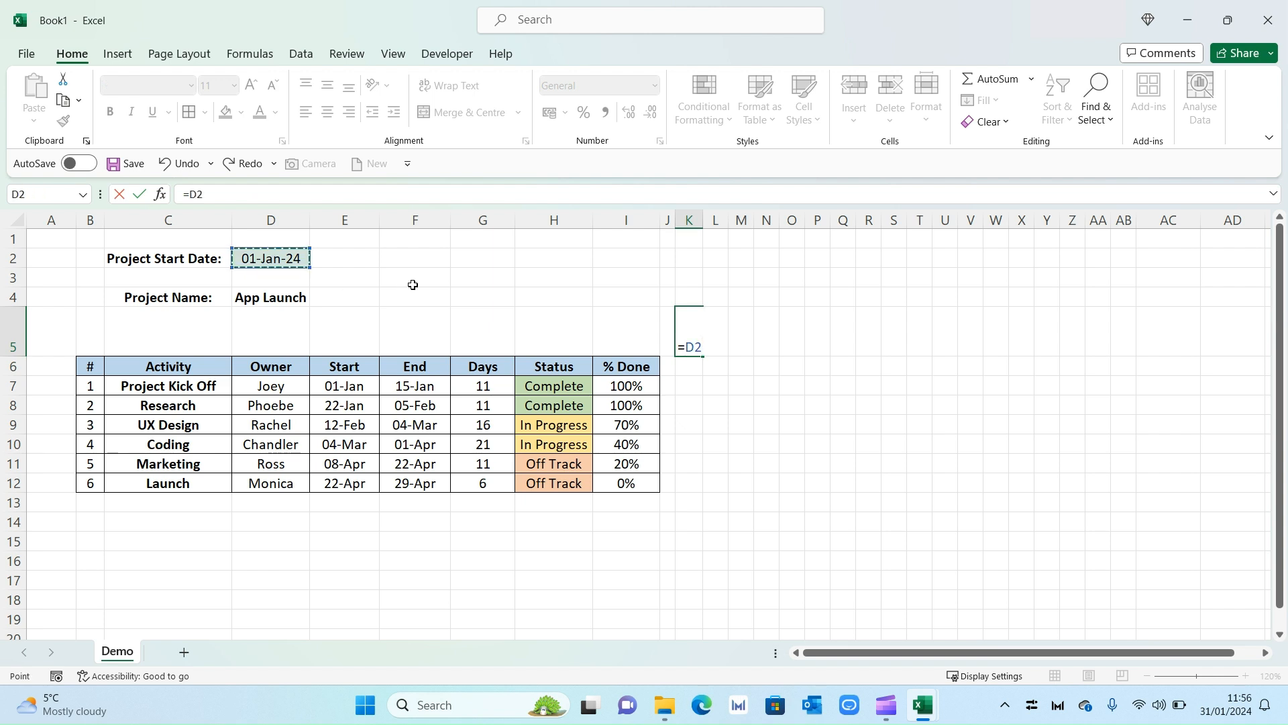
key(Return)
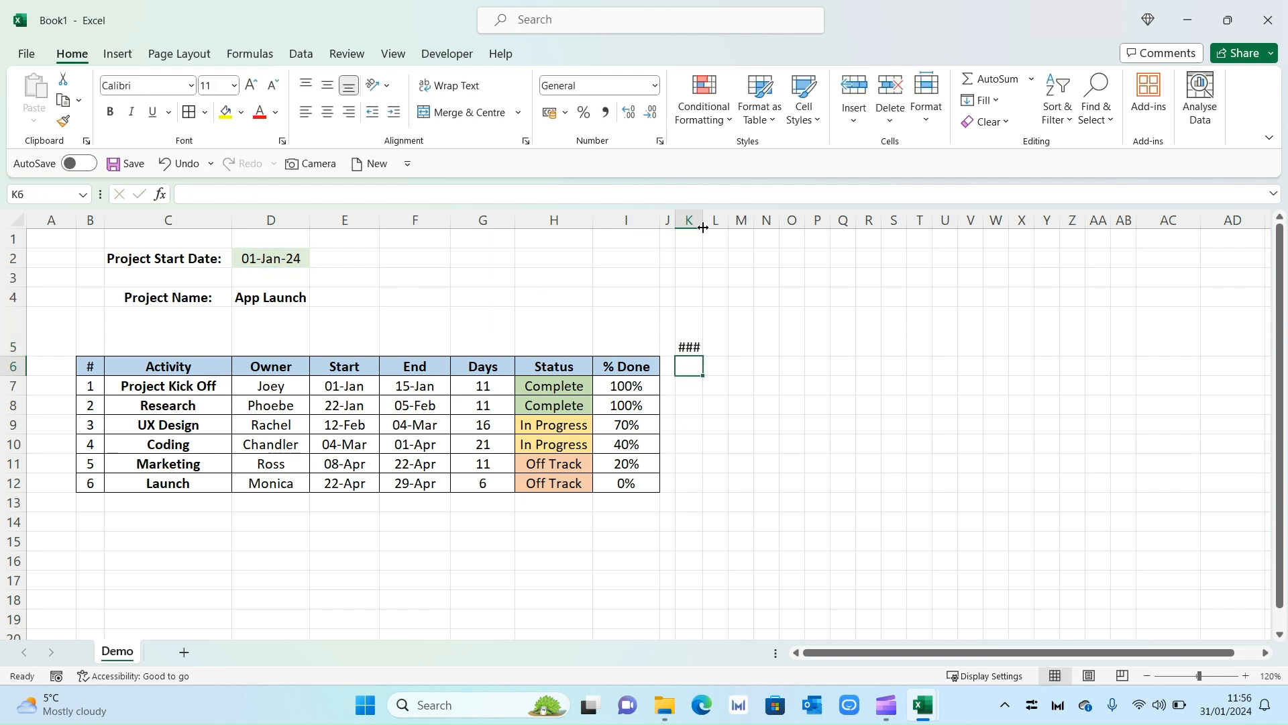
drag(703, 223, 744, 225)
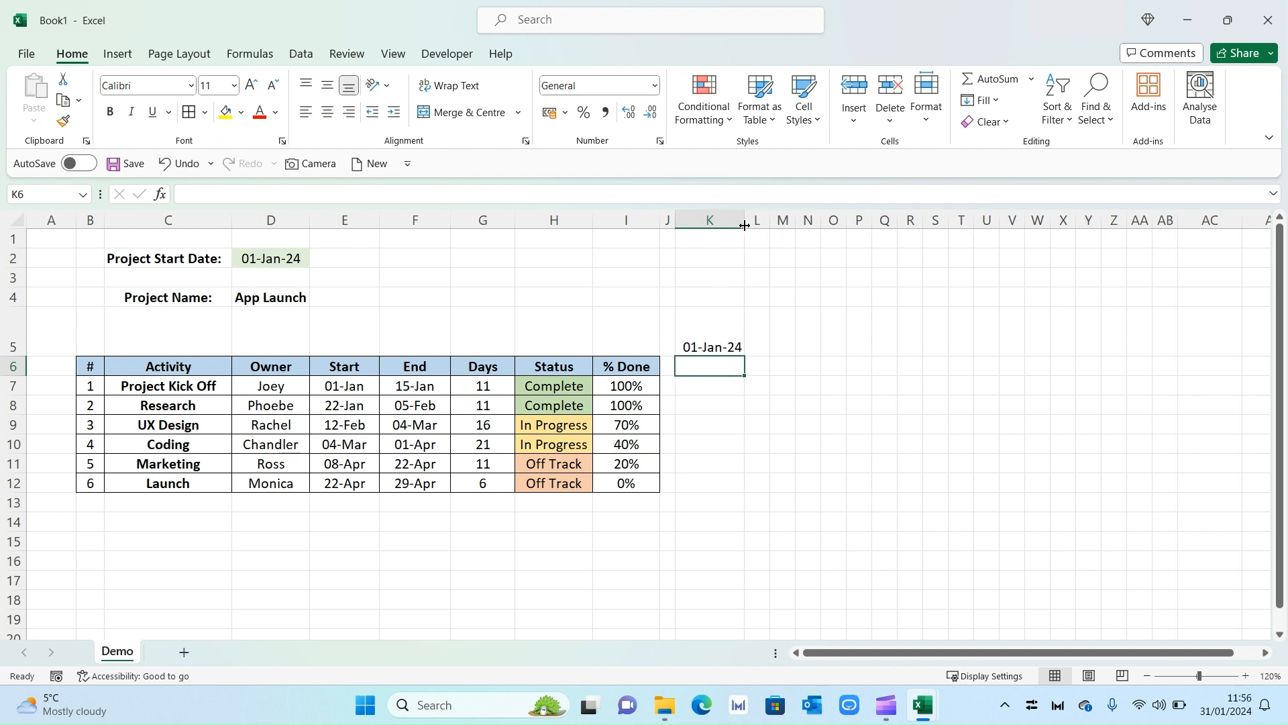
Give K5 the custom dd-mmm format so it shows 01-Jan.
click(720, 336)
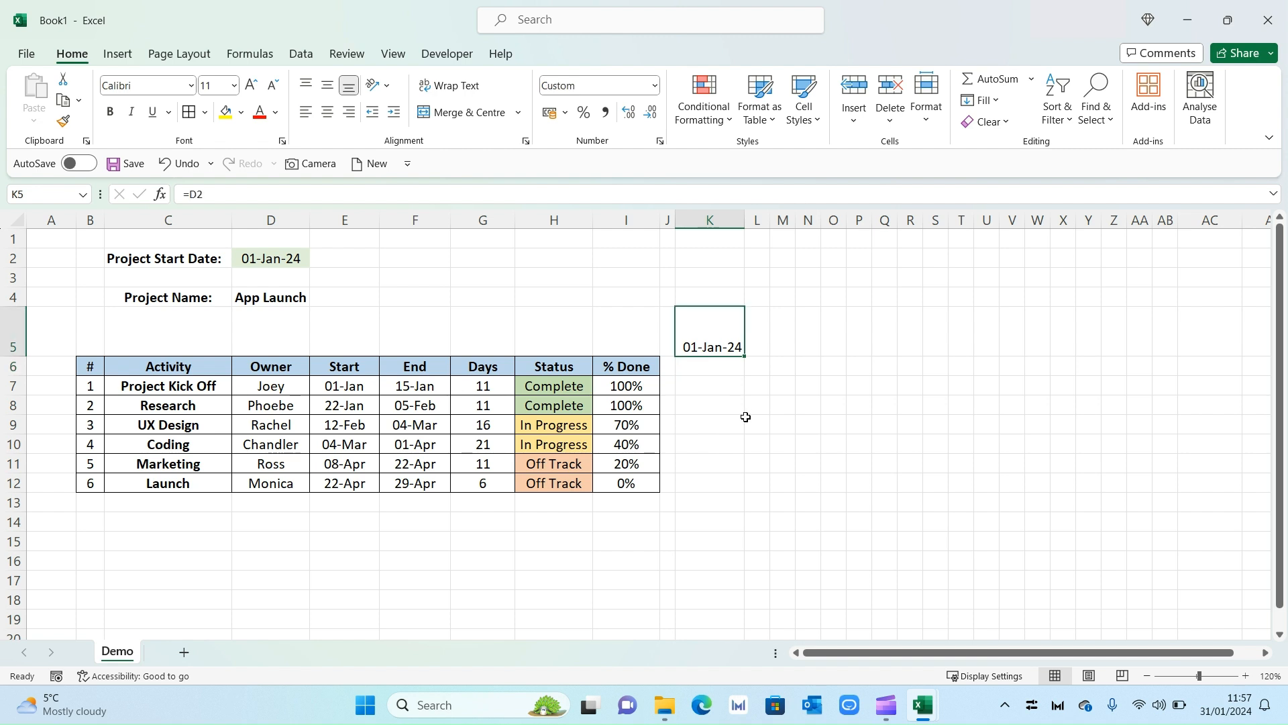
key(ctrl+1)
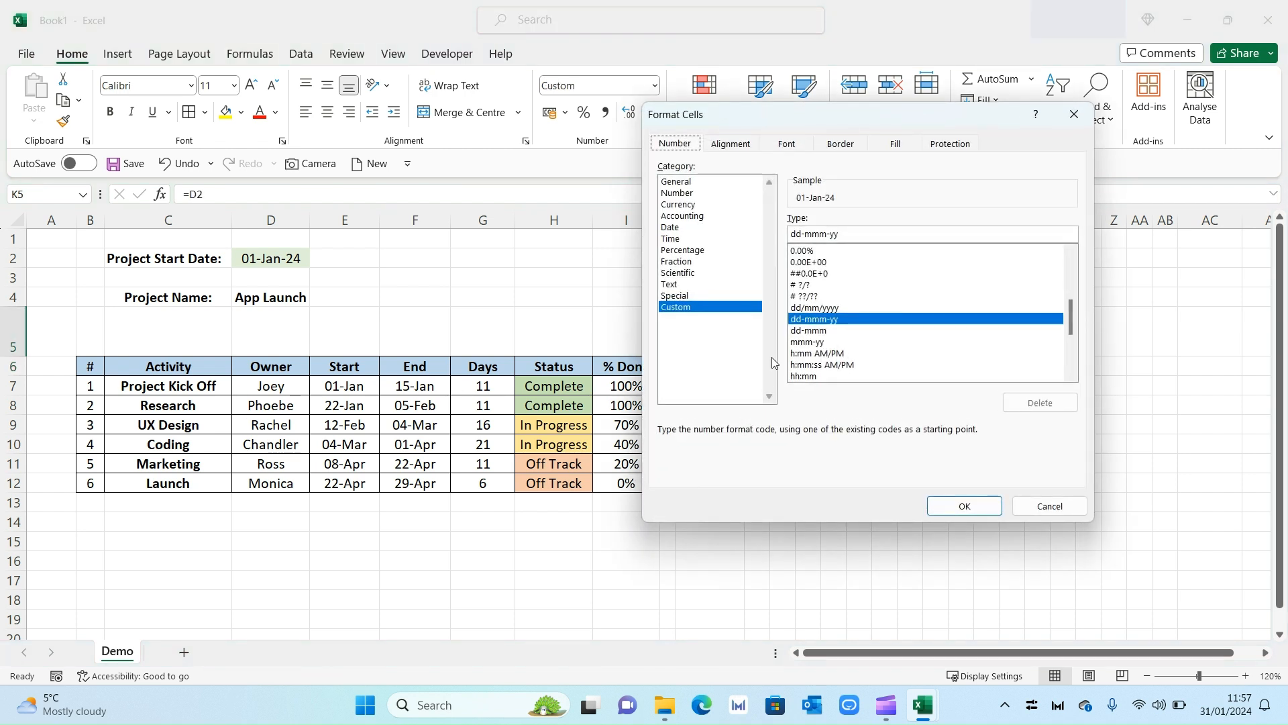
click(842, 237)
key(BackSpace)
key(BackSpace)
key(BackSpace)
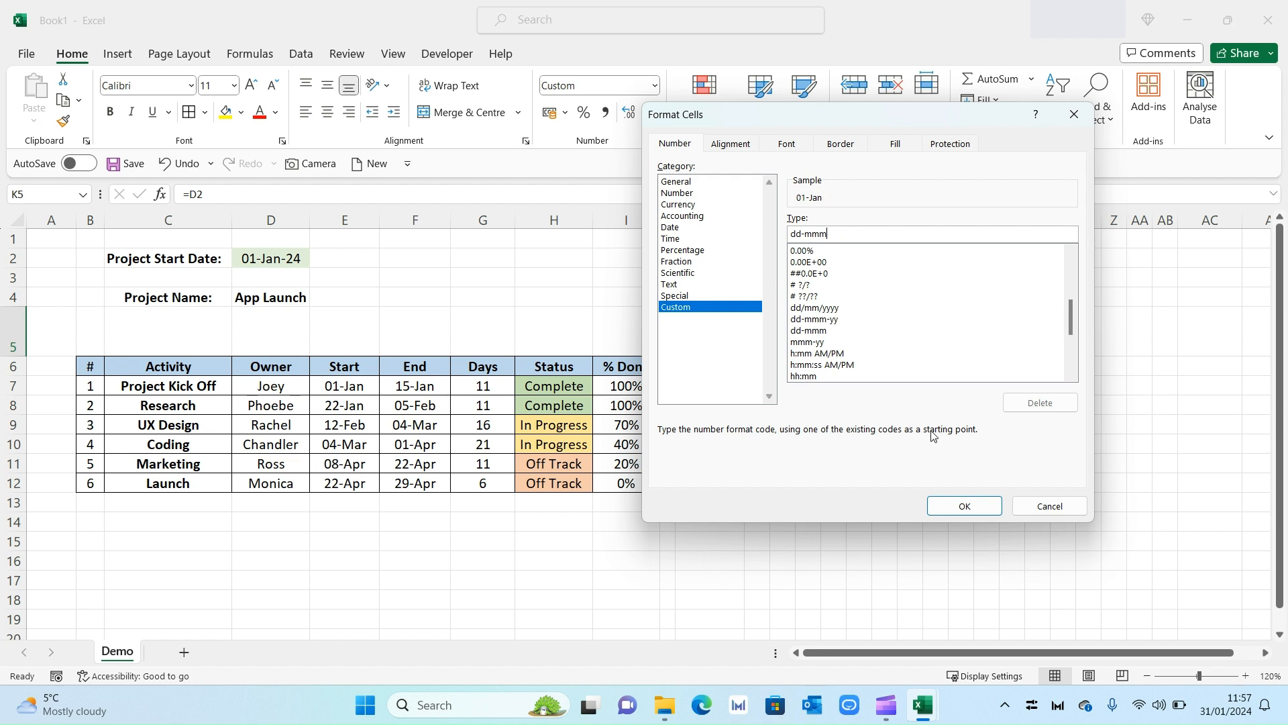
click(964, 506)
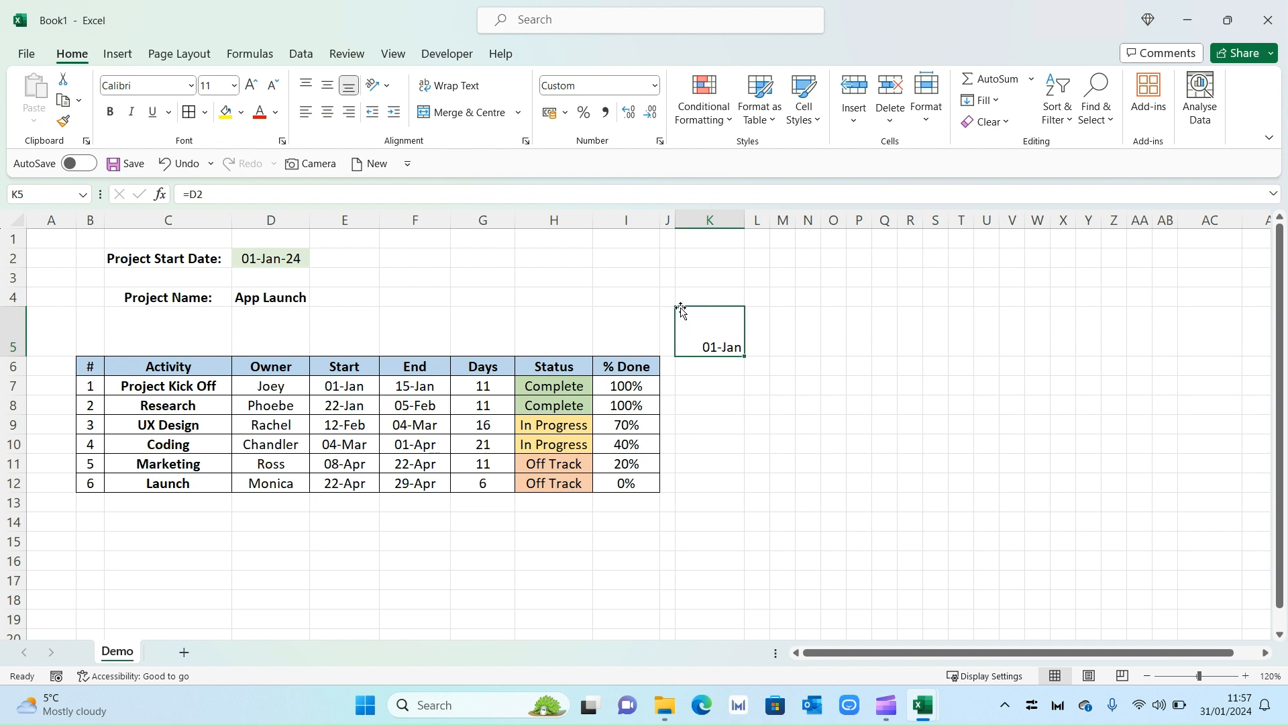
Rotate the K5 date to read upward and autofit column K to the vertical date.
click(387, 91)
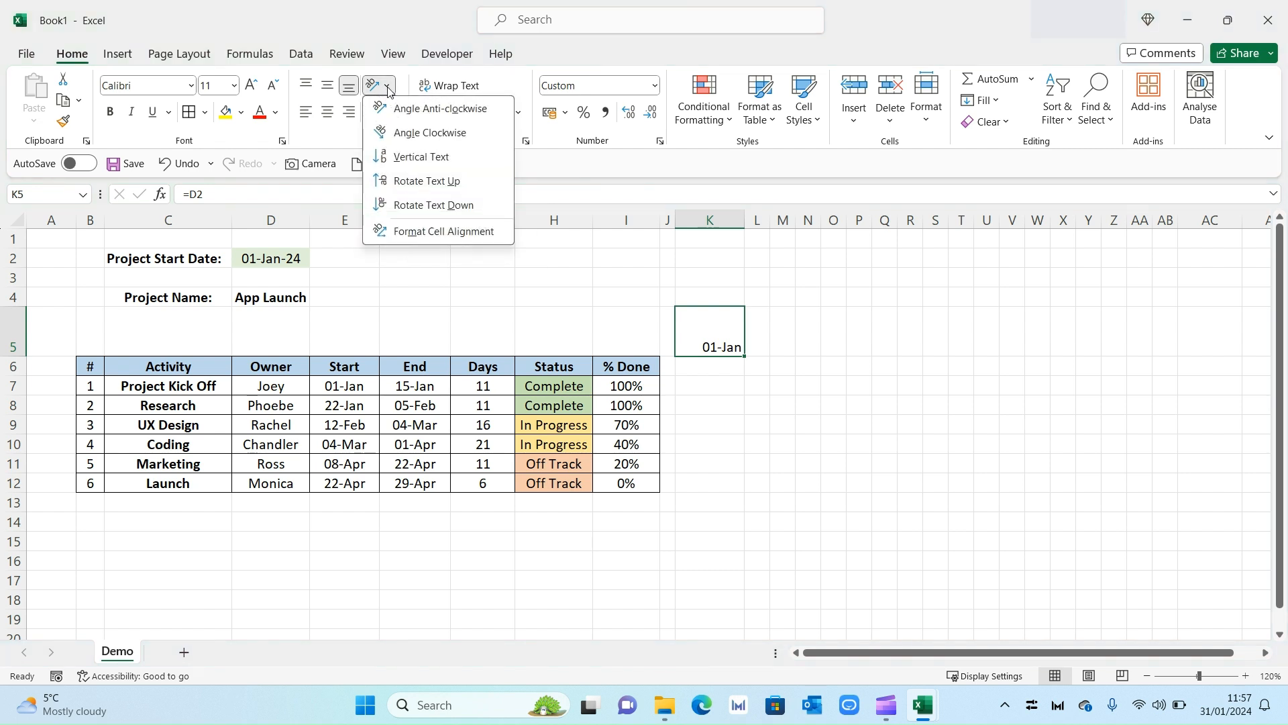
click(453, 187)
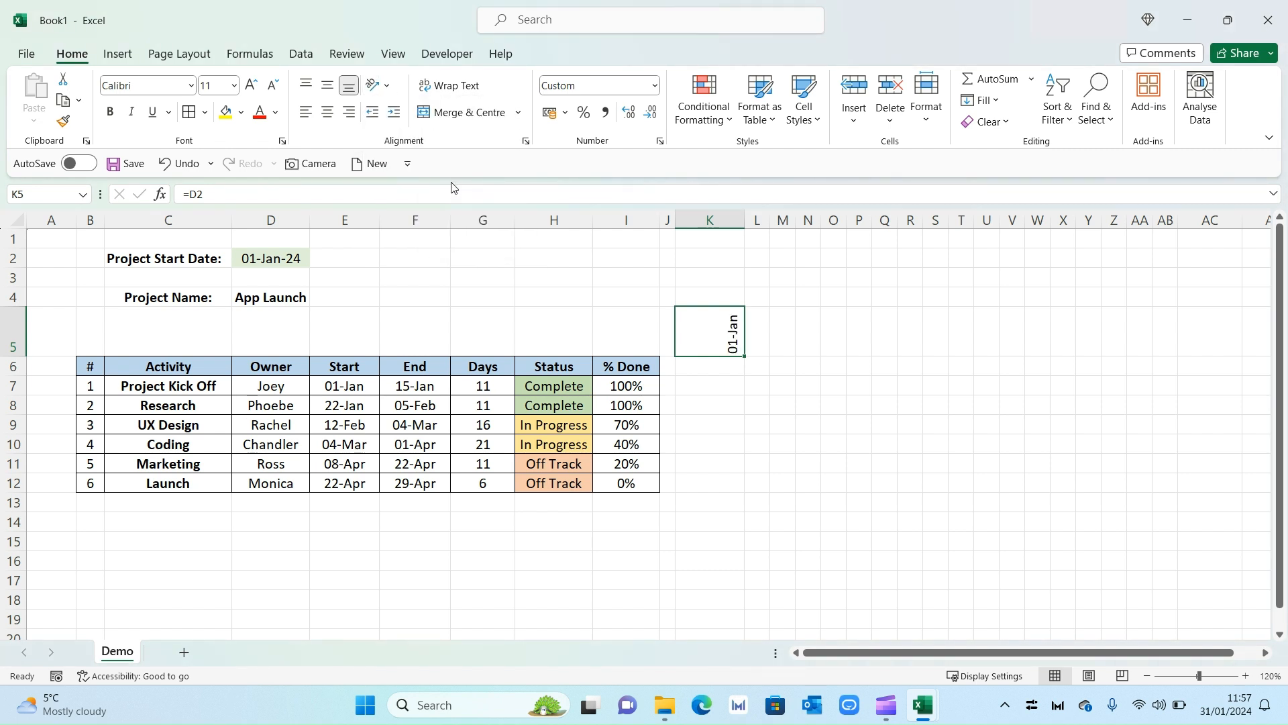
double_click(742, 222)
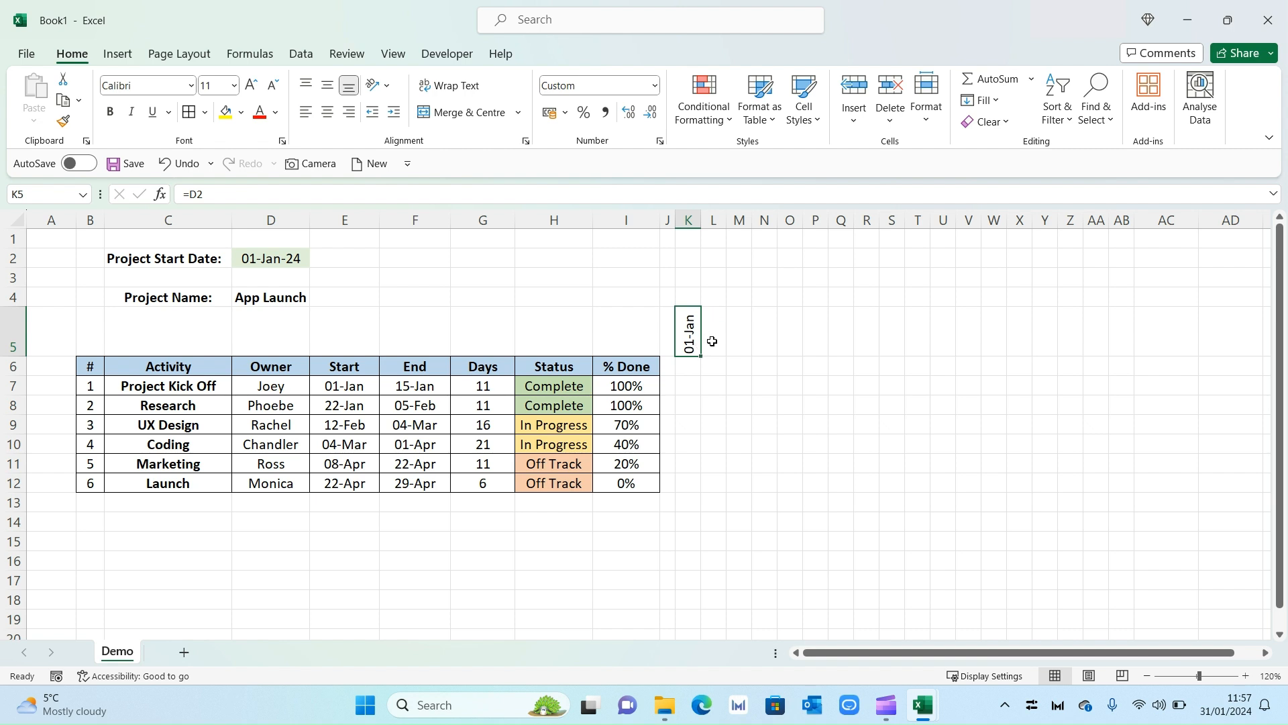
Enter the formula =K5+7 in L5 for the next week's date.
click(714, 342)
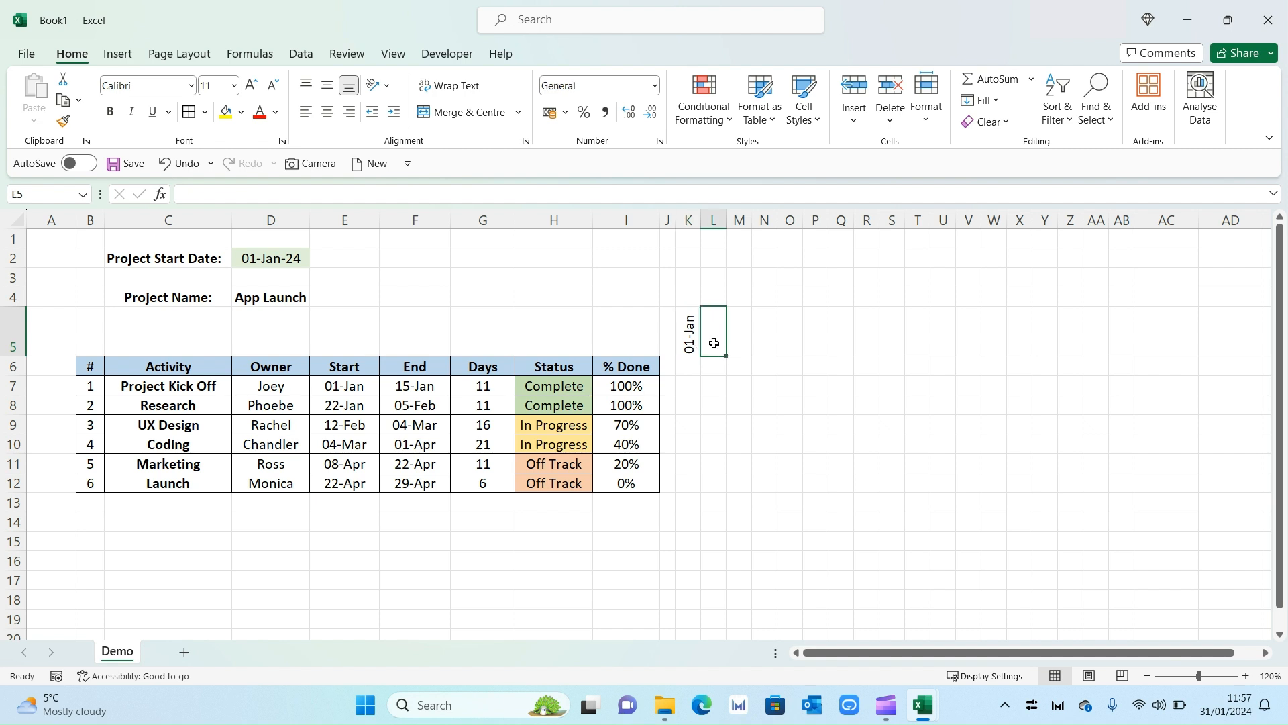
text(=)
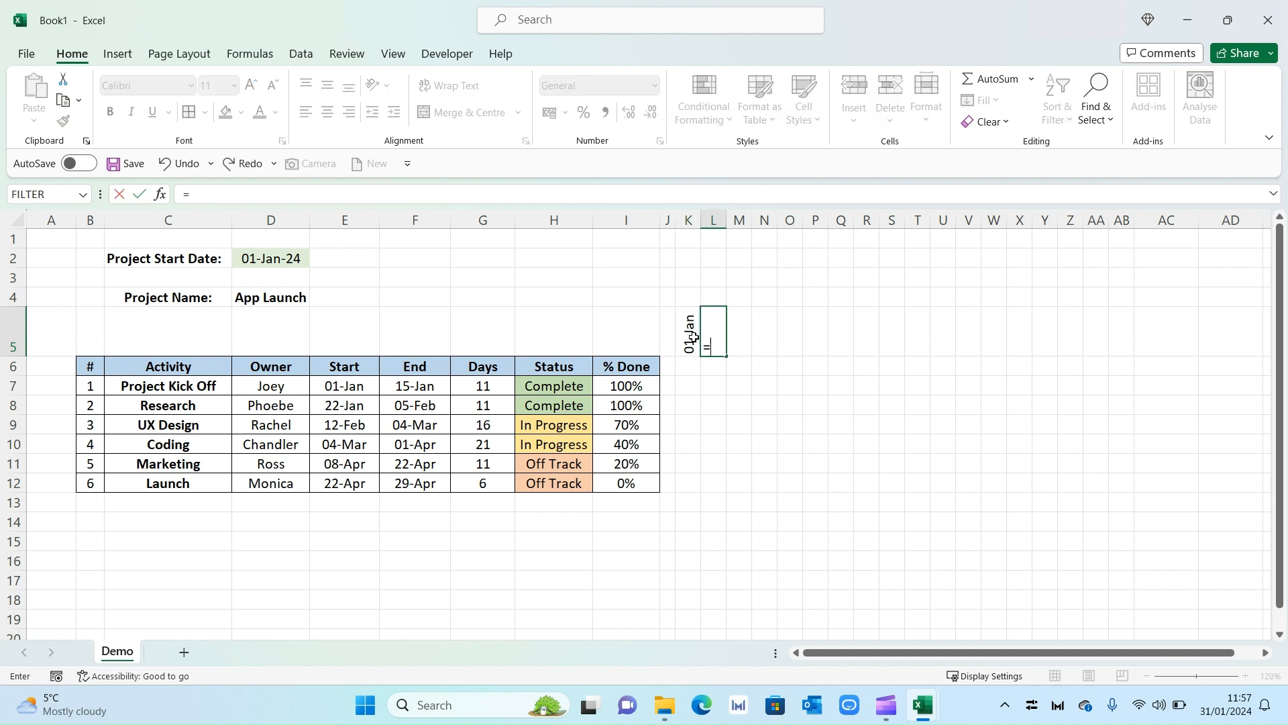
click(694, 337)
text(+7)
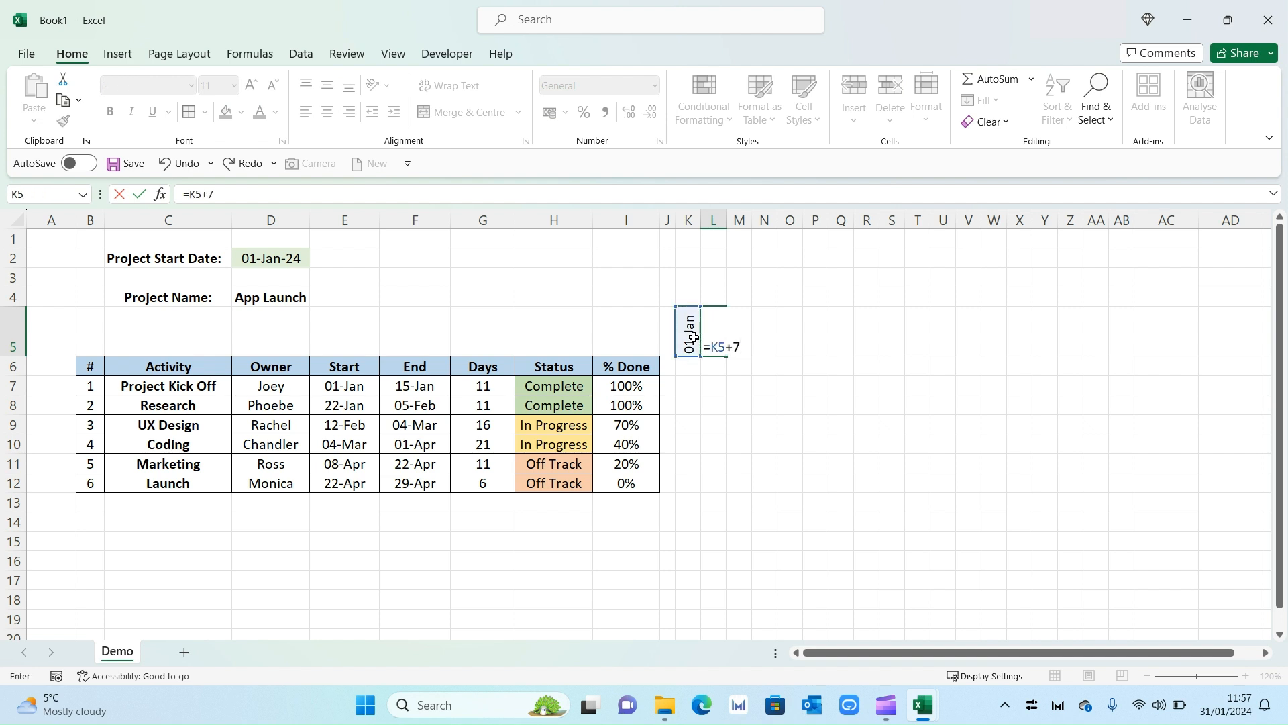
key(Return)
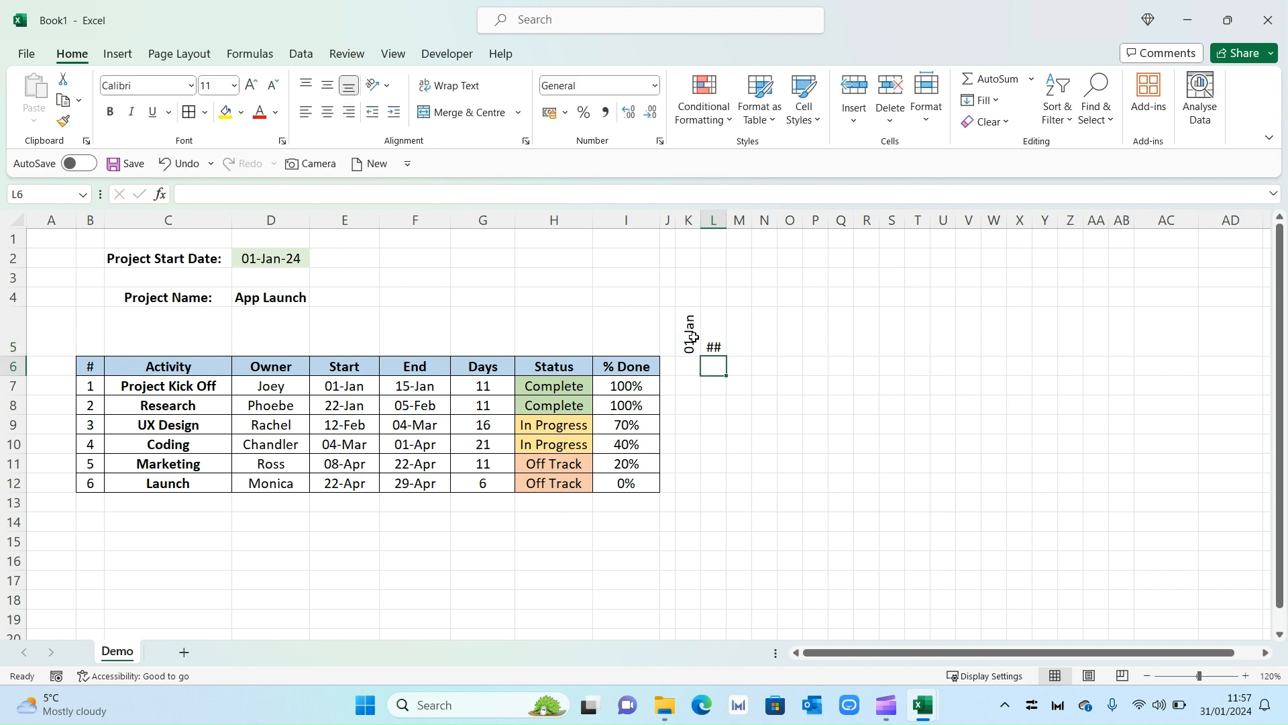
Copy K5's rotated format to L5 and fill the weekly dates across to AB5.
click(689, 329)
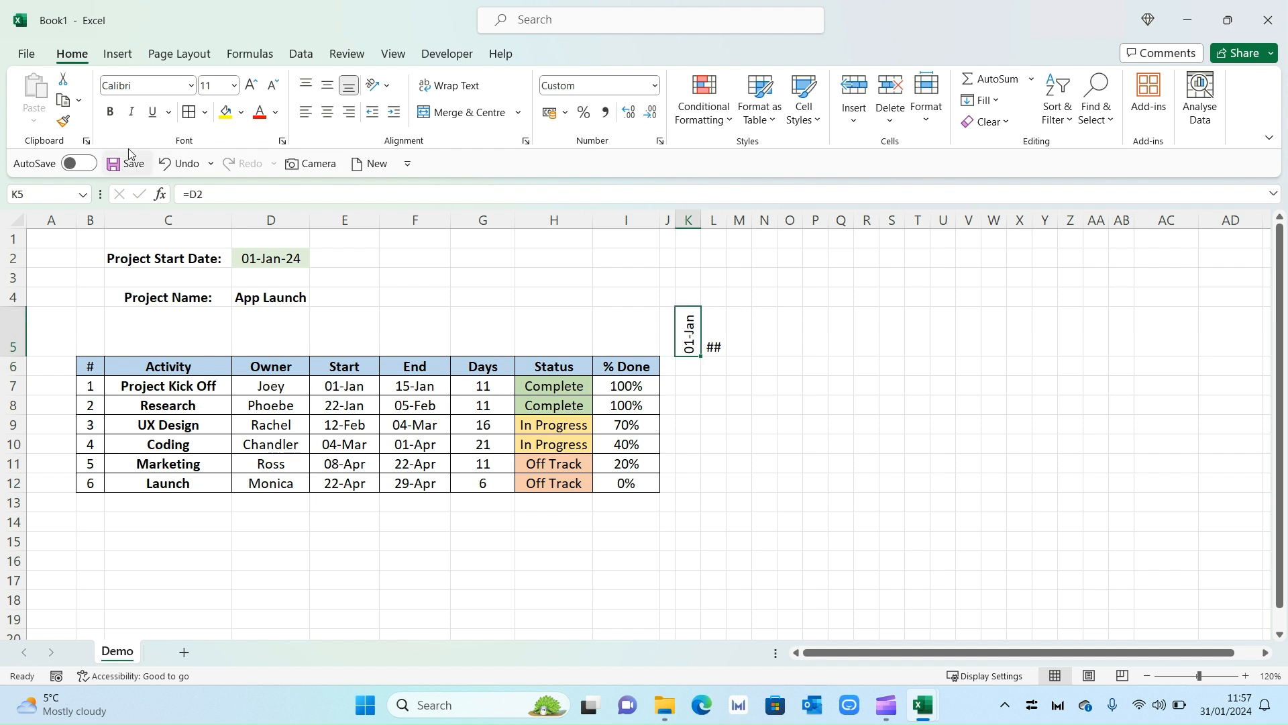
click(64, 123)
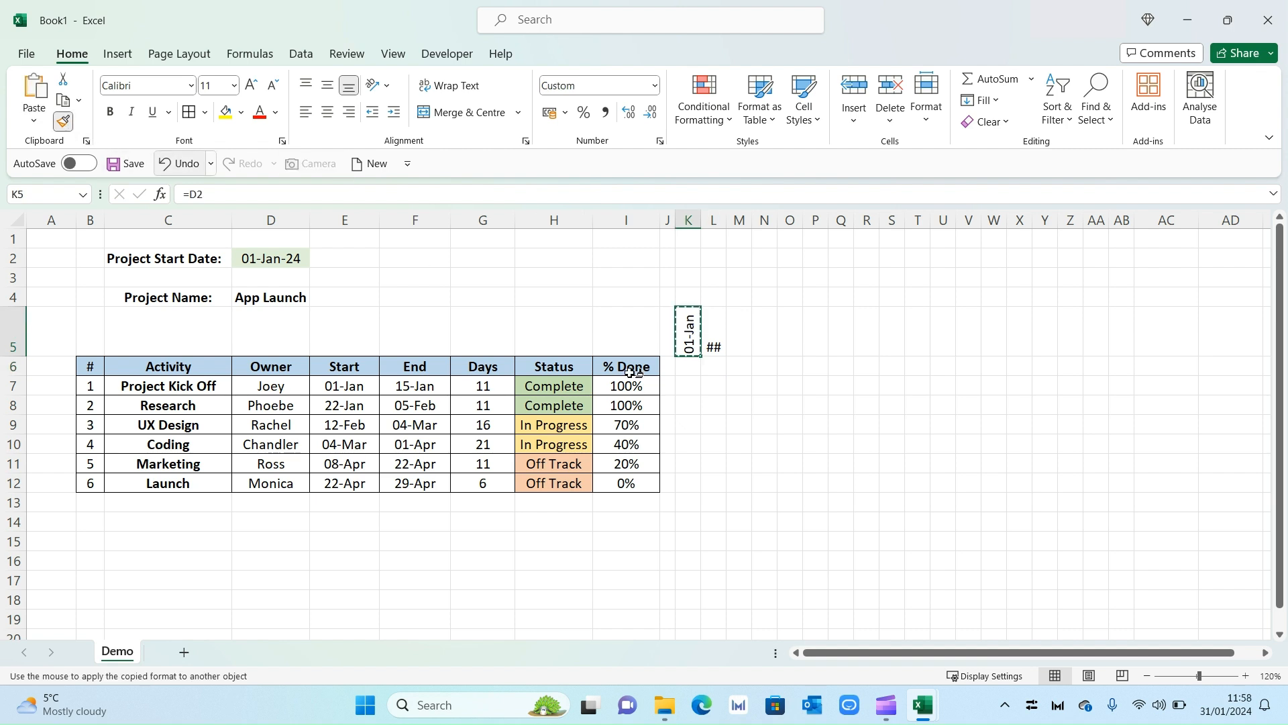
click(714, 344)
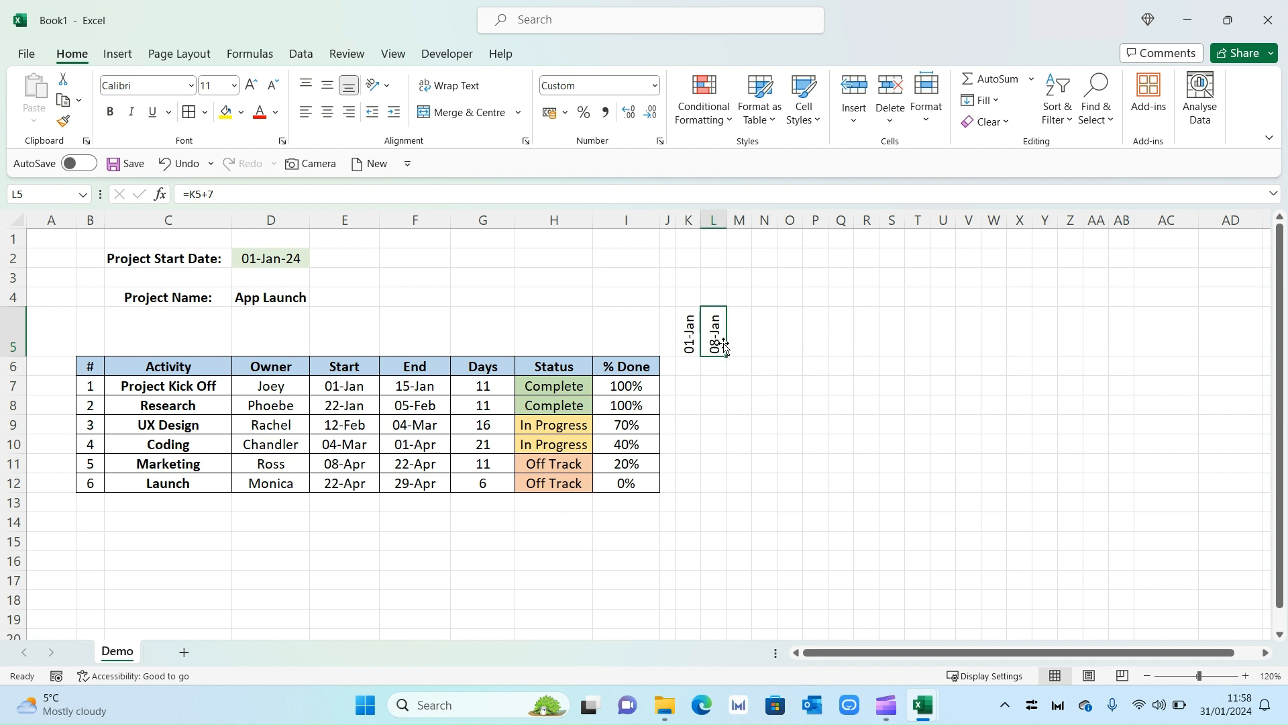
drag(726, 357, 1127, 348)
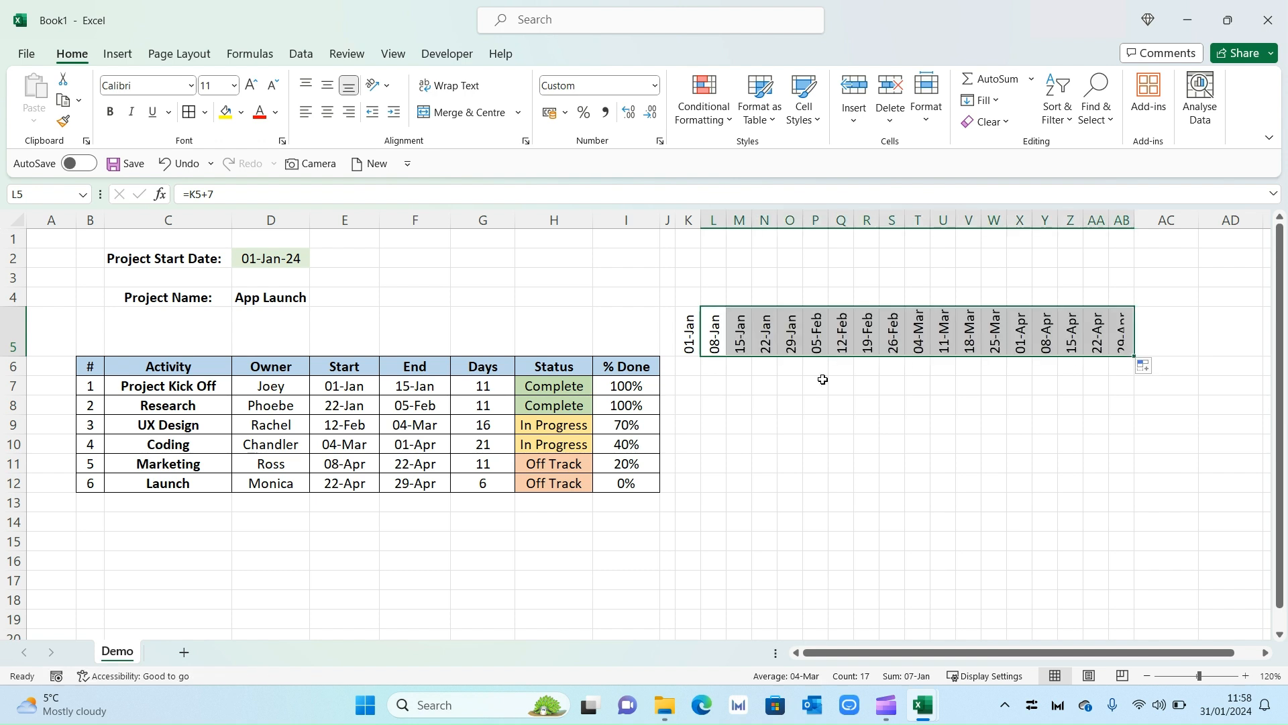
click(1125, 369)
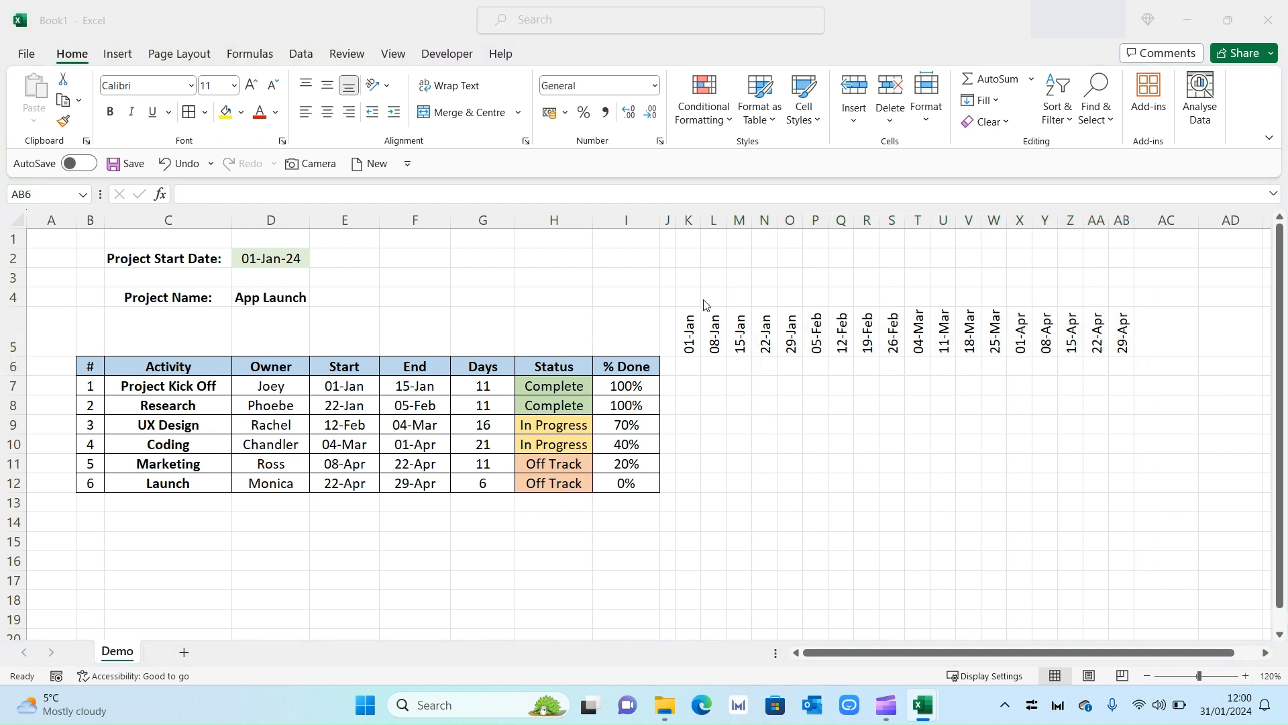
Type Jan in K4 and merge and centre it across K4:O4.
click(696, 296)
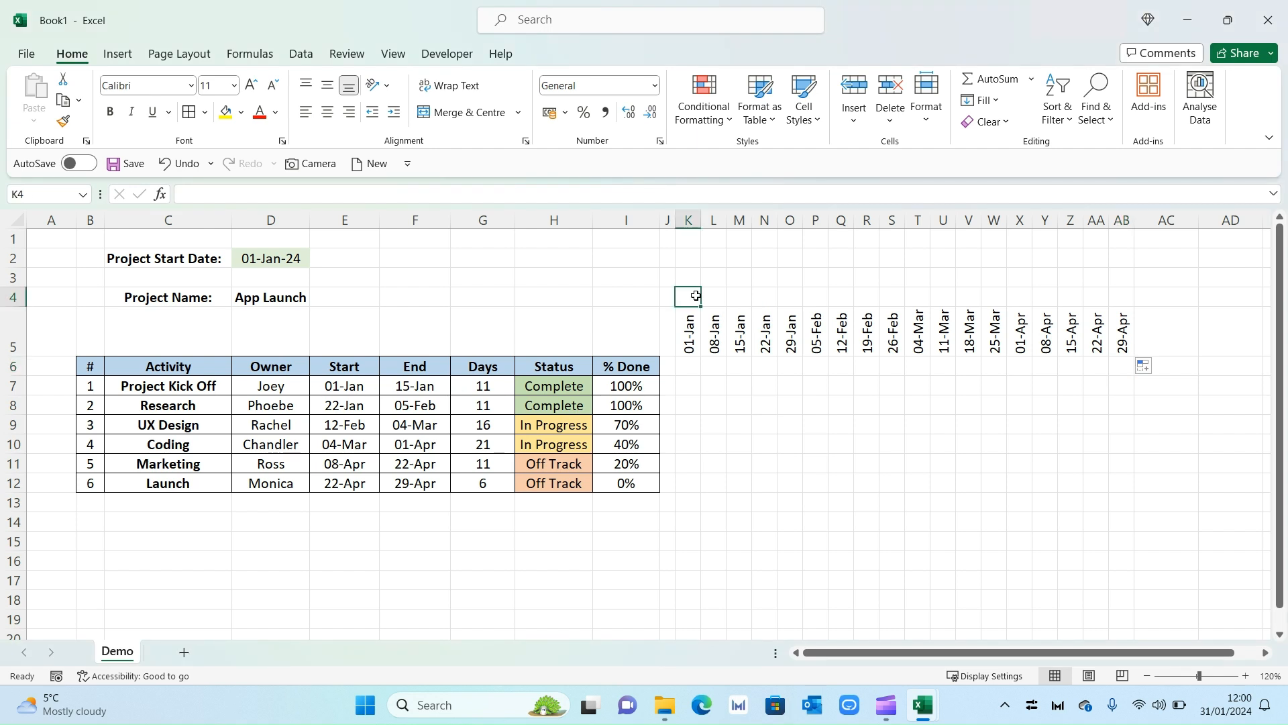
text(Jan)
key(Return)
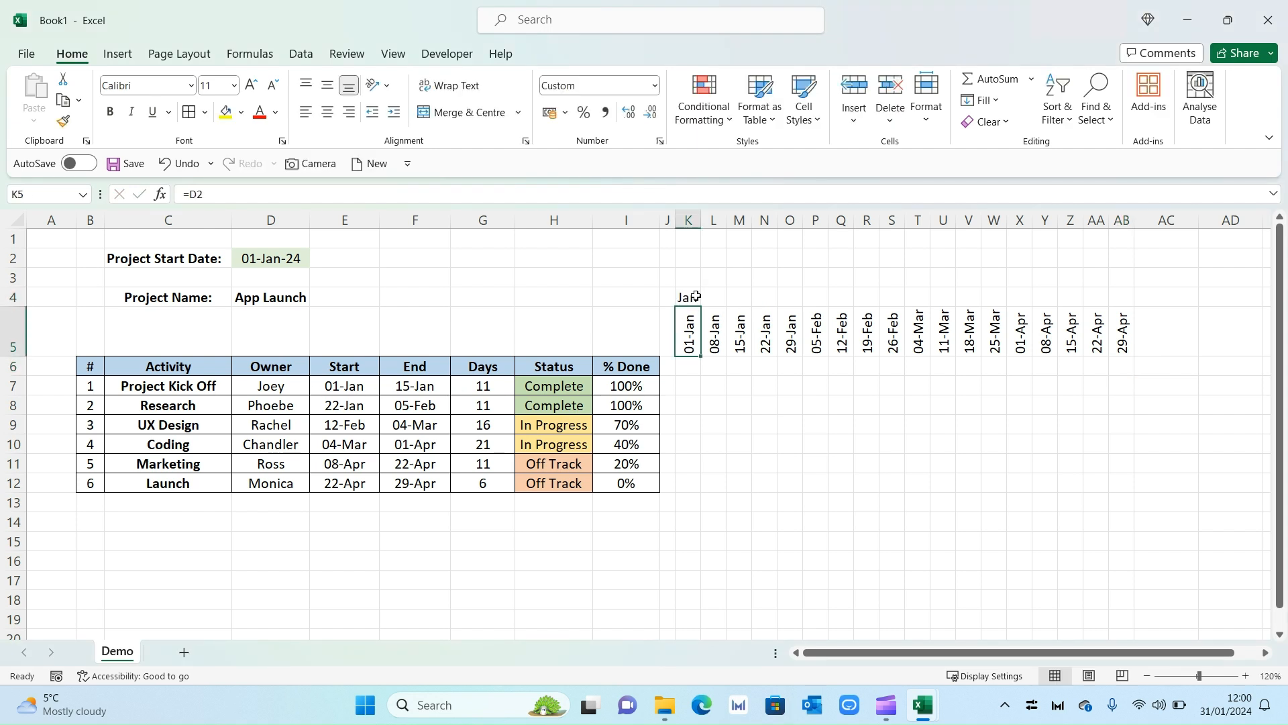
drag(689, 296, 788, 298)
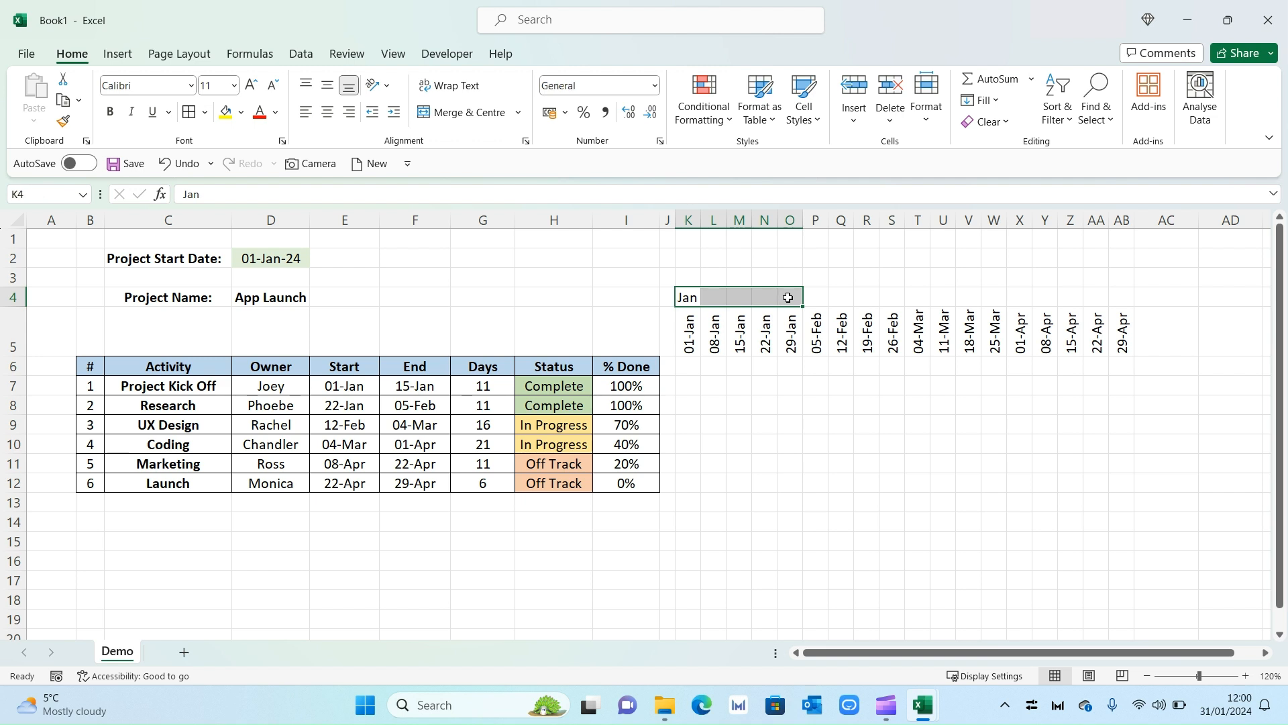
click(473, 120)
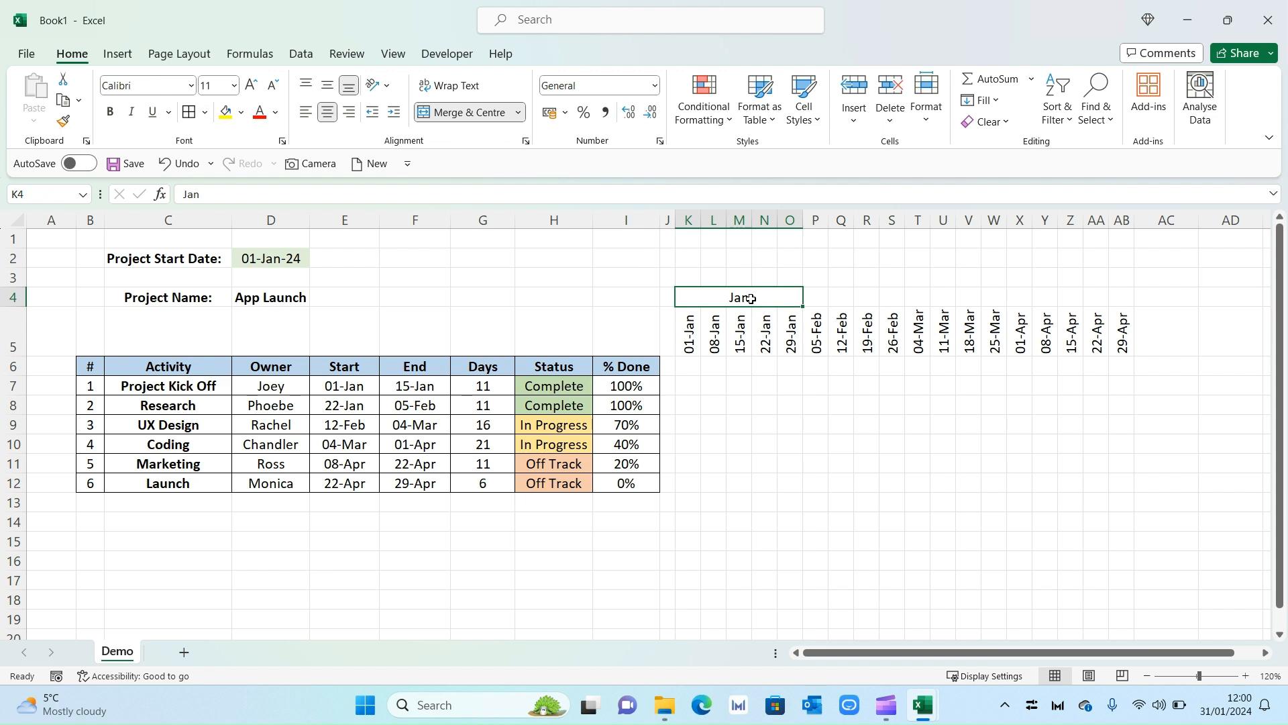
Enter the Feb, Mar and April month labels along row 4 from P4.
click(811, 298)
text(Fe)
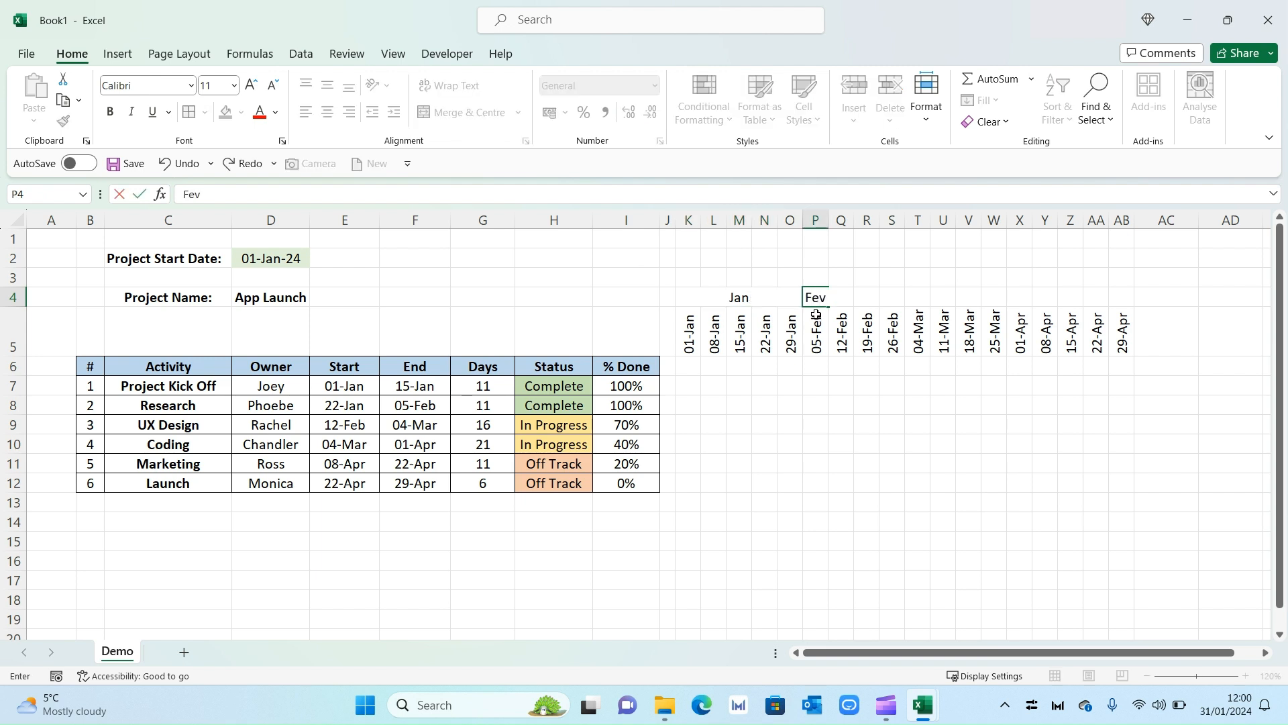
text(b)
key(Tab)
text(mAR)
key(BackSpace)
key(BackSpace)
key(BackSpace)
text(Mar)
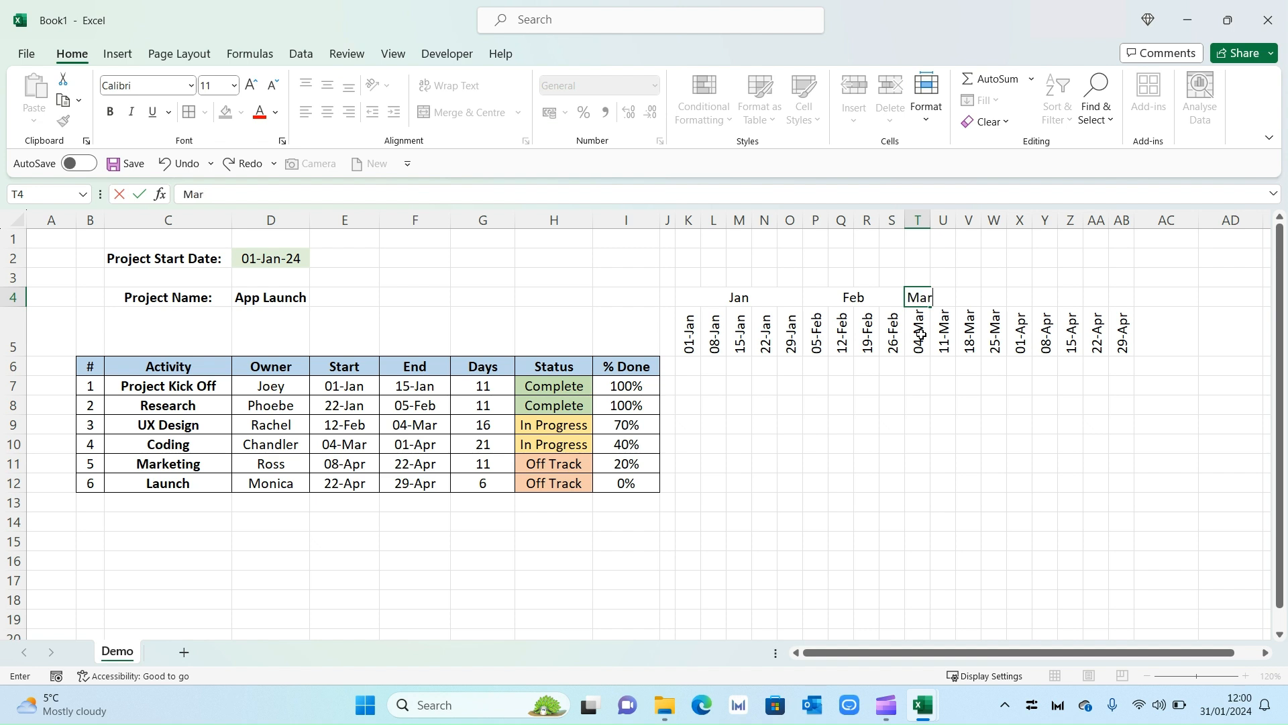
key(Tab)
text(april)
click(998, 504)
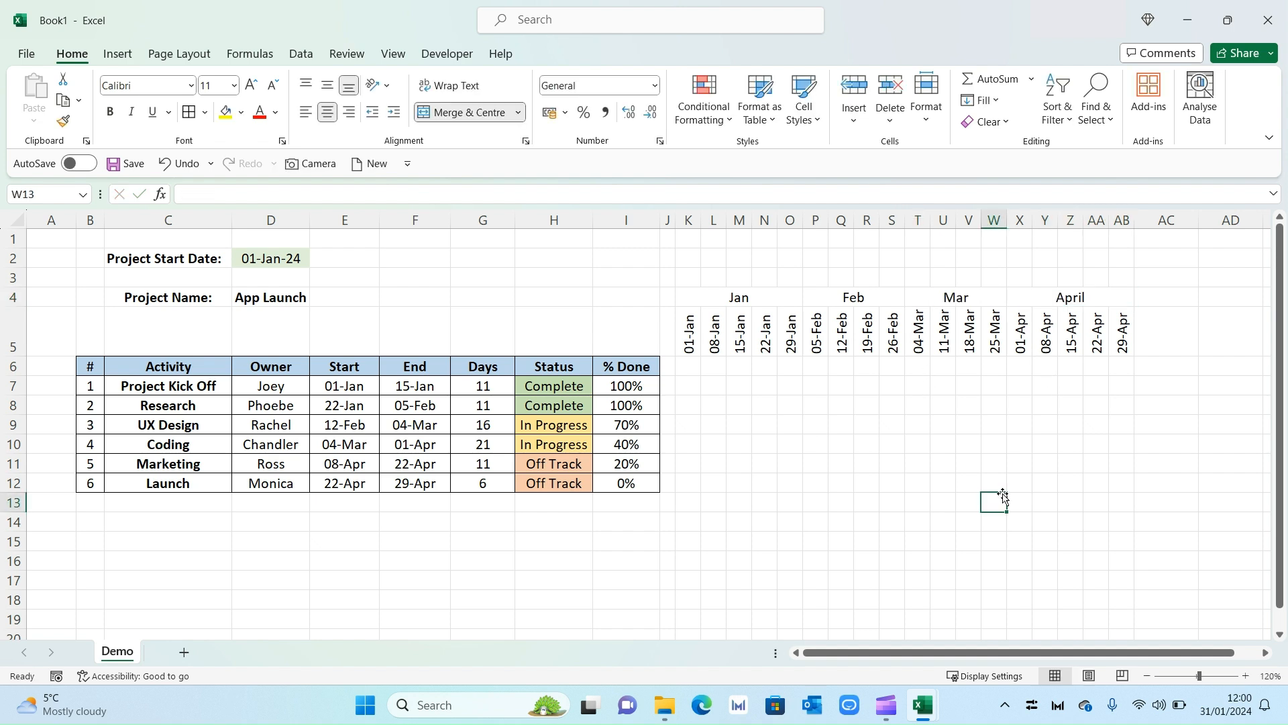
click(869, 447)
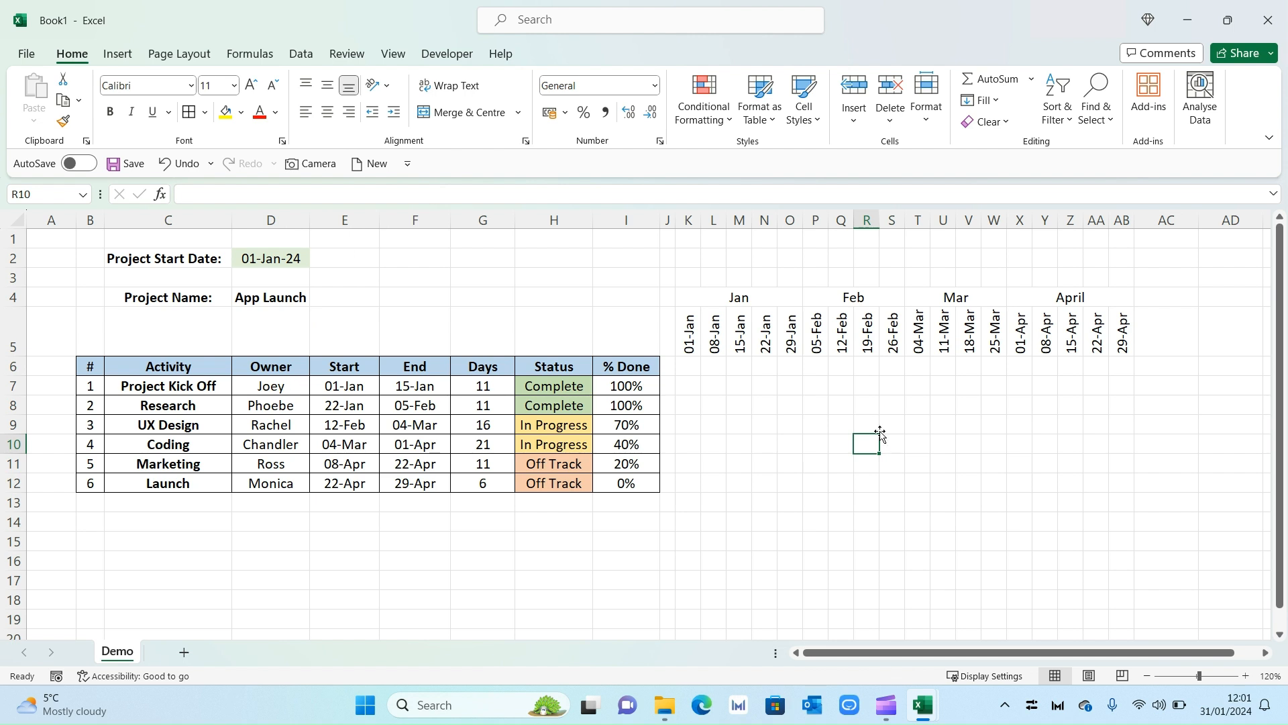
Fill the weekly date row K5:AB5 grey.
drag(688, 342, 1114, 342)
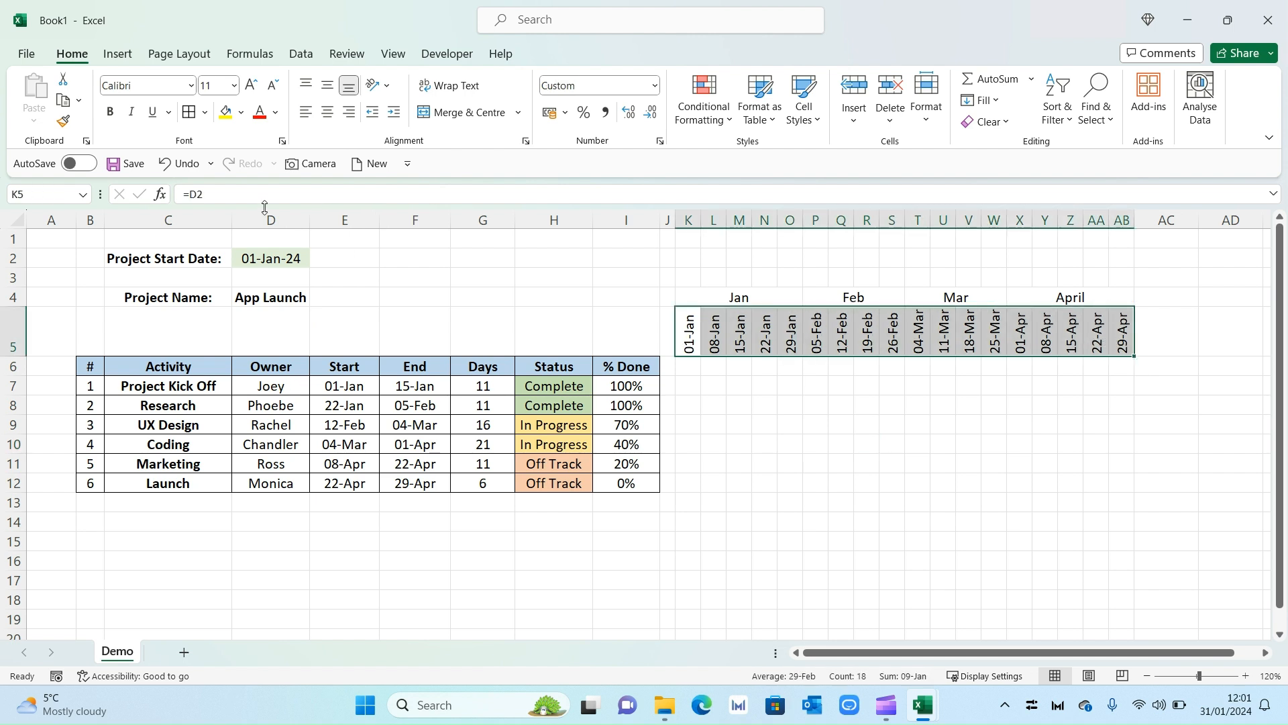
click(240, 112)
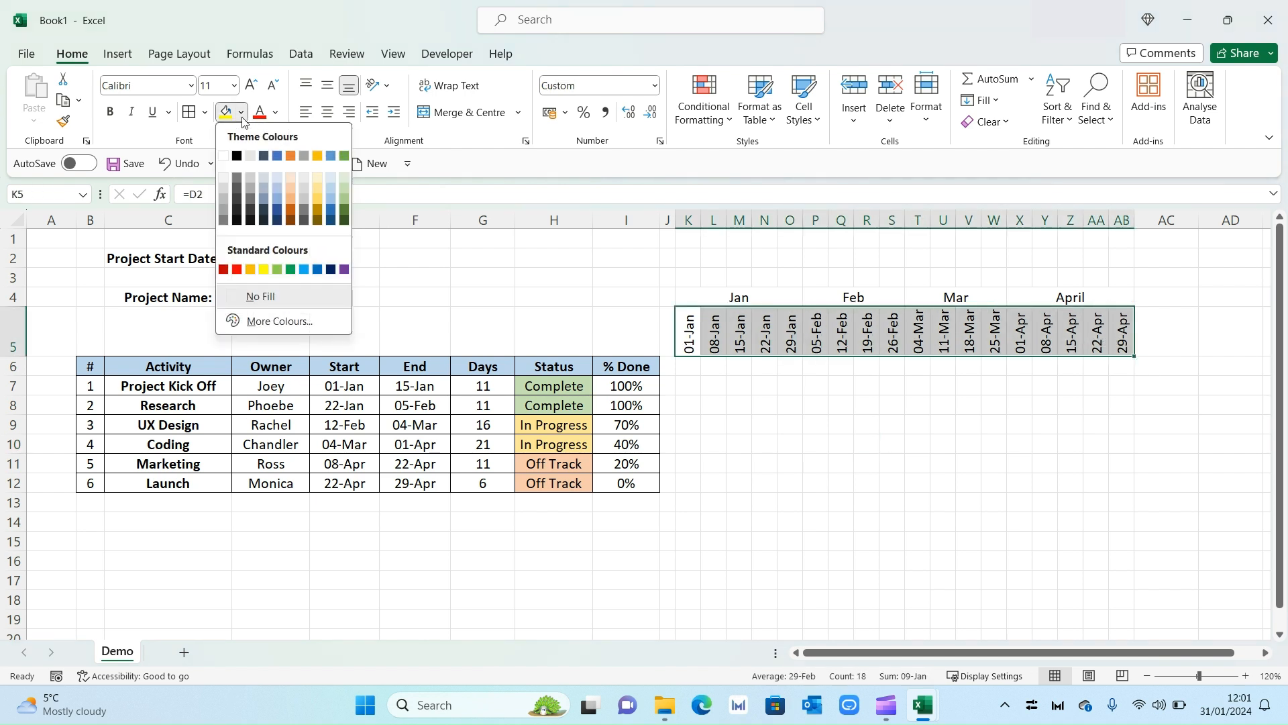
click(224, 192)
Give the month header row a light blue fill and bold text.
drag(777, 296, 1067, 296)
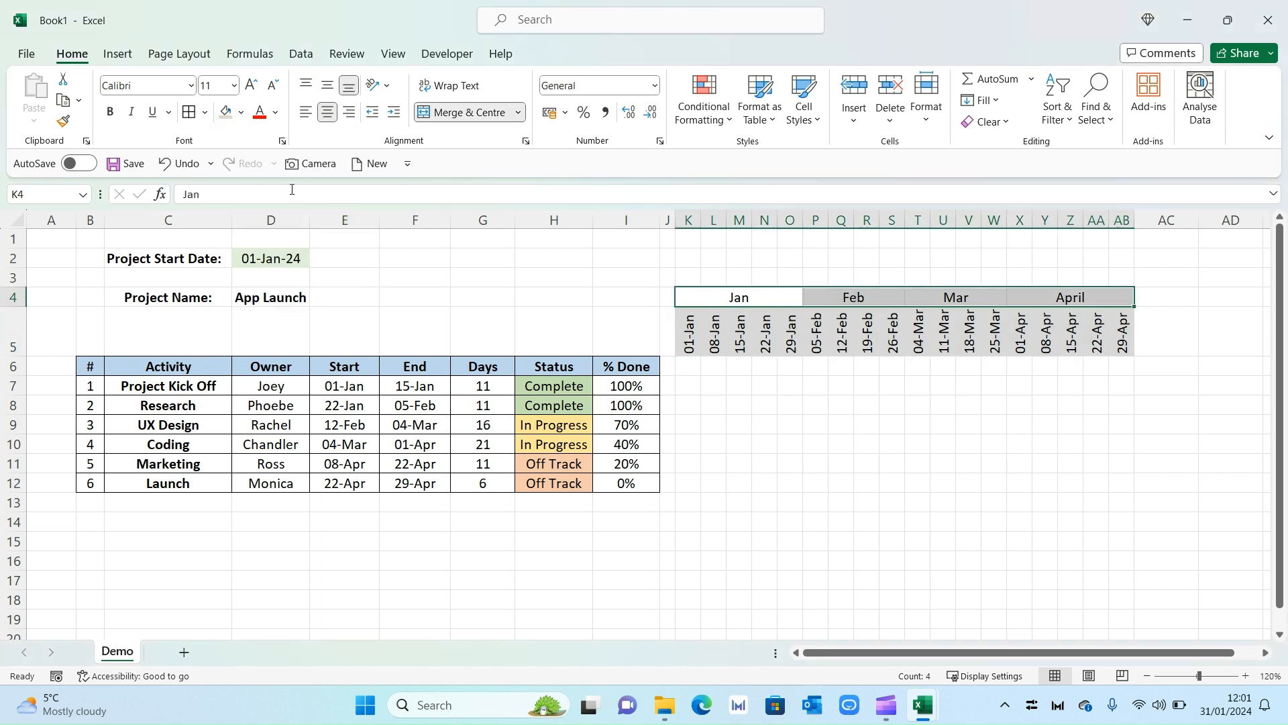
click(242, 112)
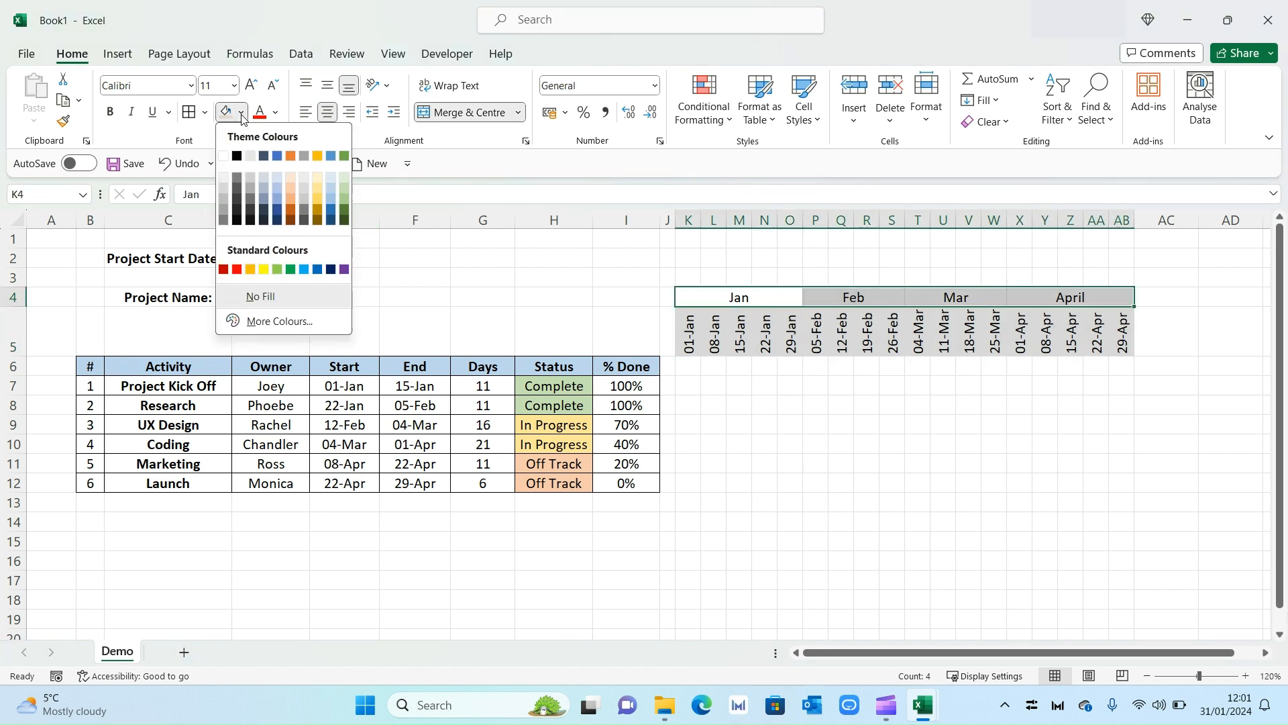
click(331, 191)
click(110, 111)
click(867, 427)
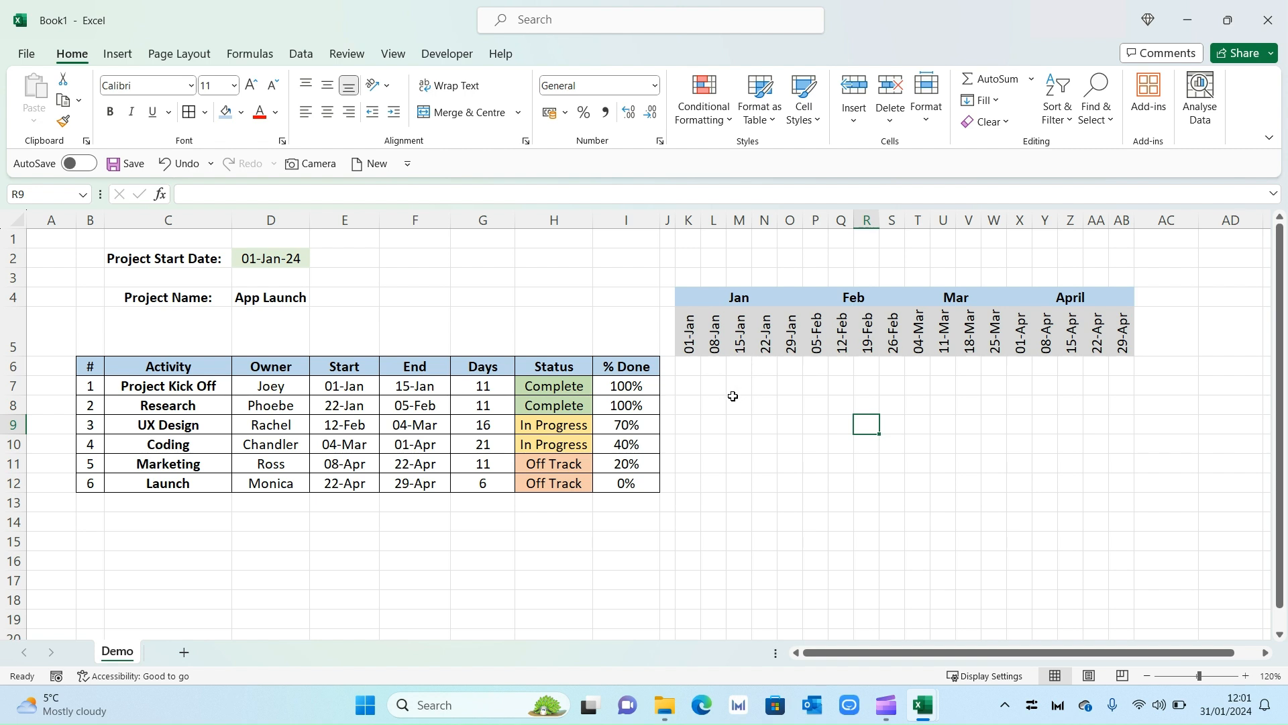
Fill row 6 across the timeline, K6:AB6, light blue.
drag(690, 367, 1123, 369)
click(226, 112)
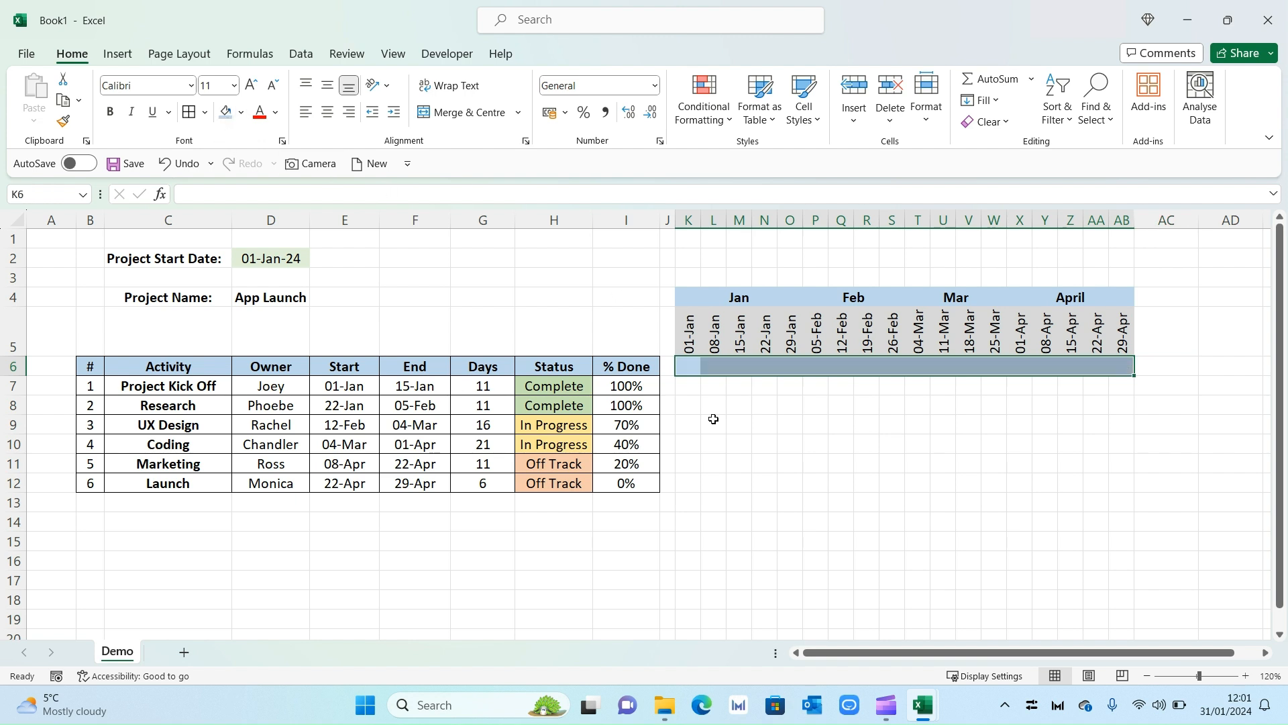
click(739, 445)
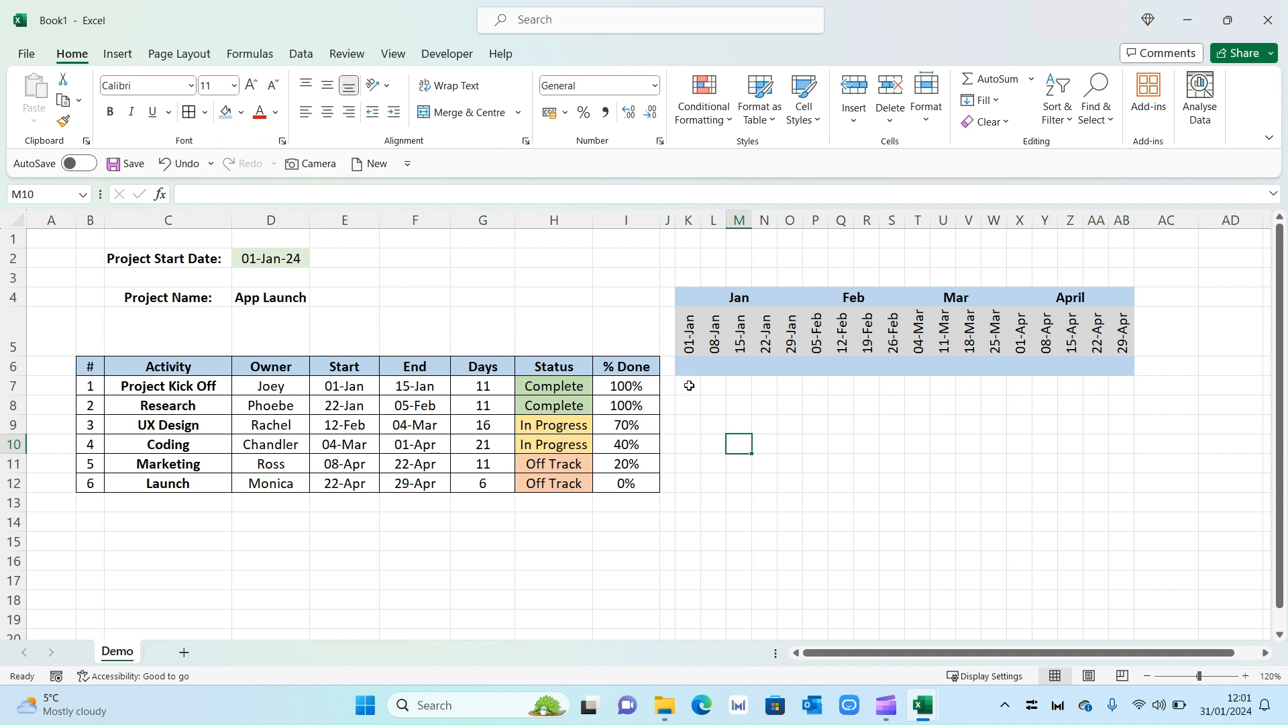
Shade K7:M7 light green as the Project Kick Off bar.
drag(689, 383, 738, 385)
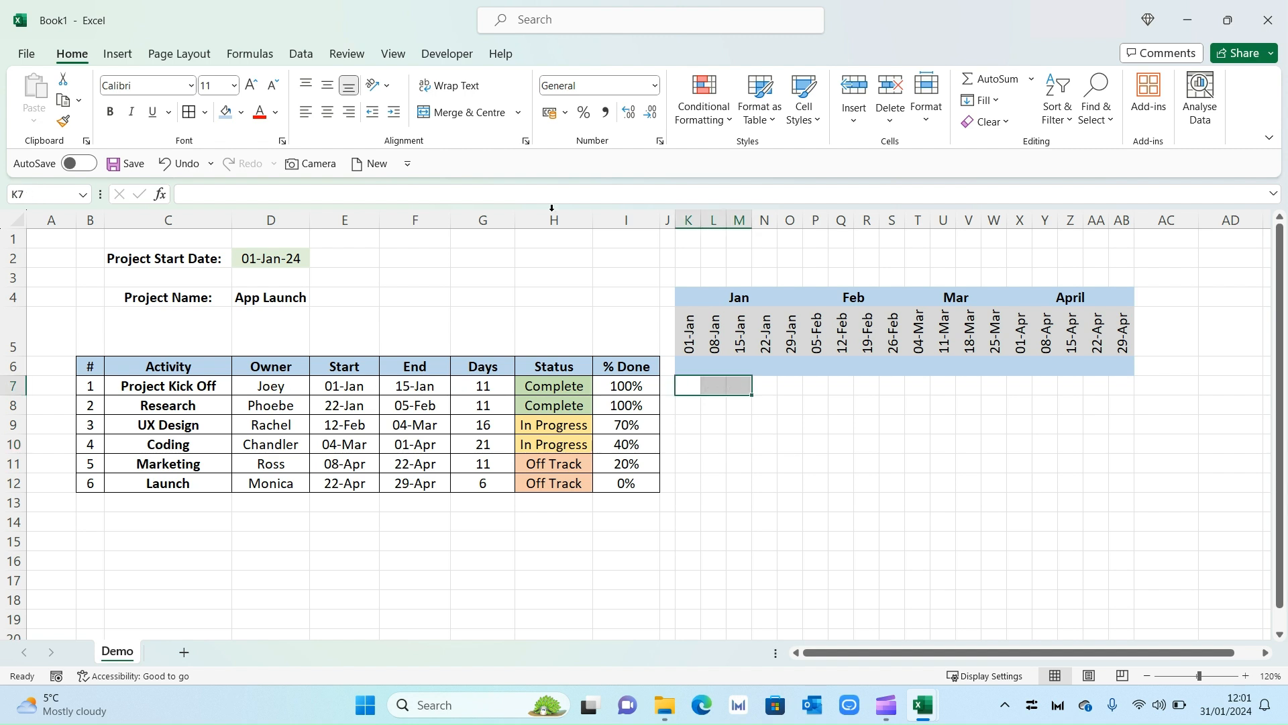
click(241, 112)
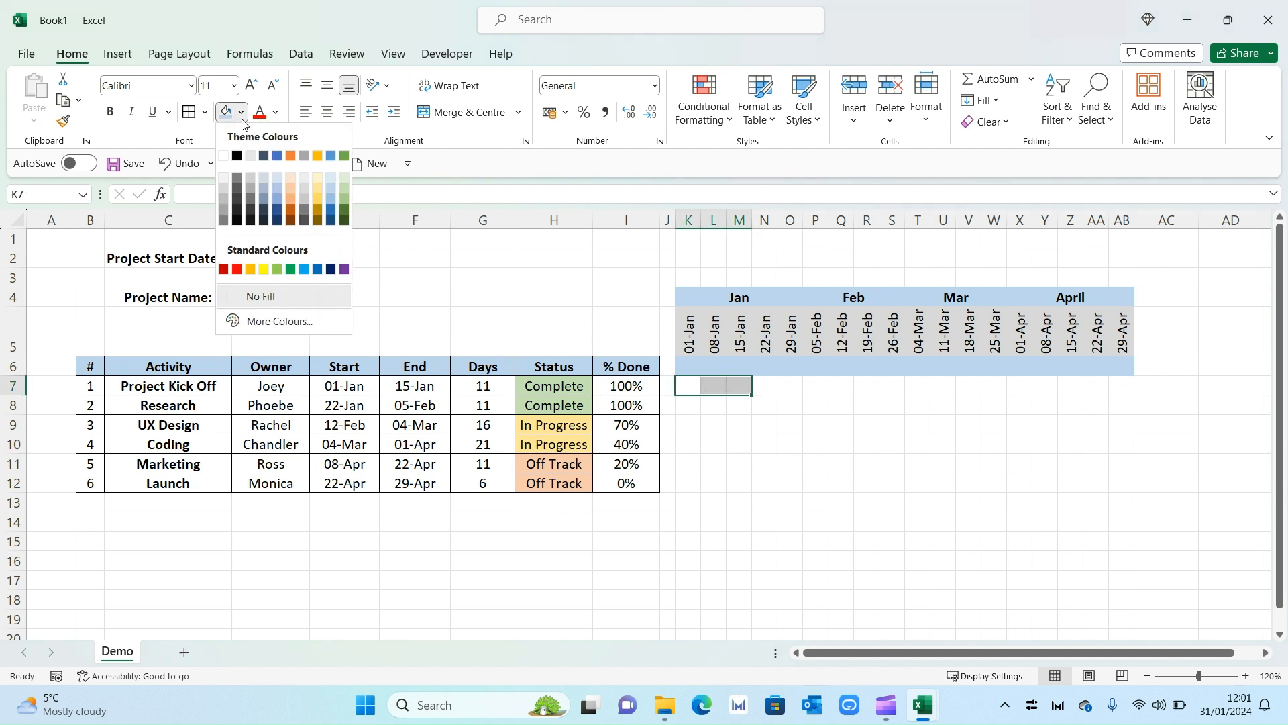
click(346, 191)
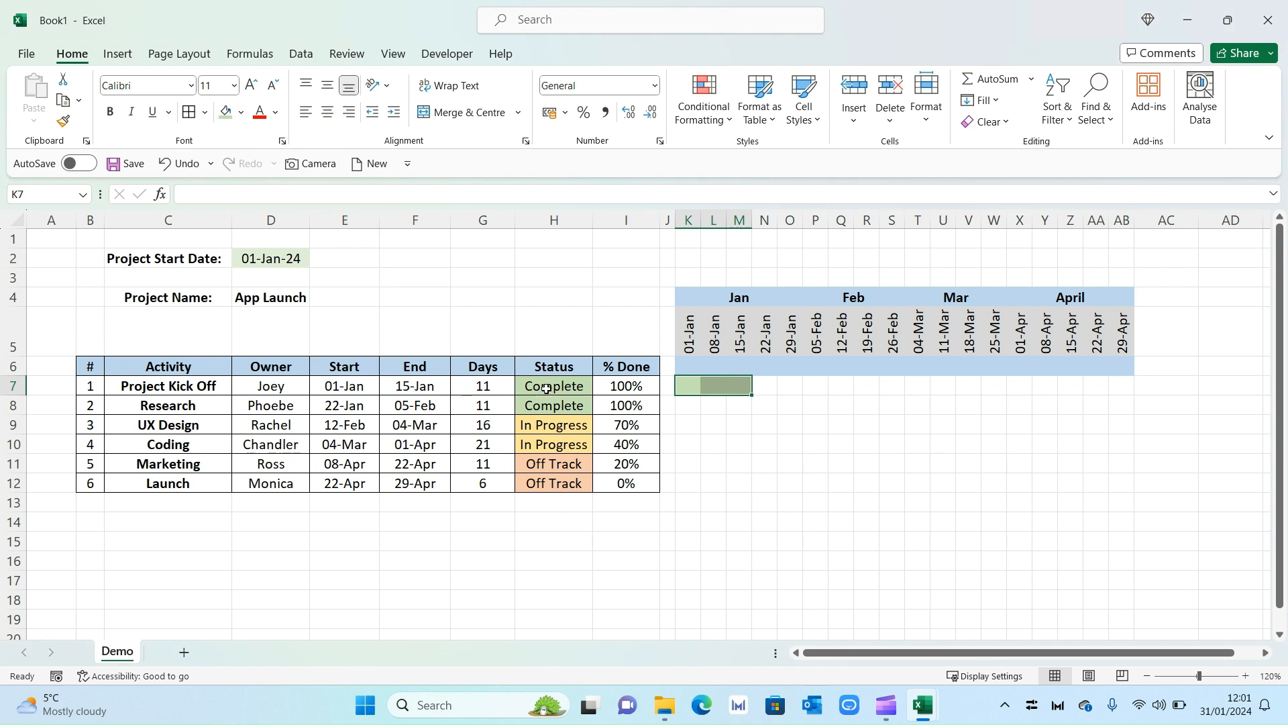
click(699, 413)
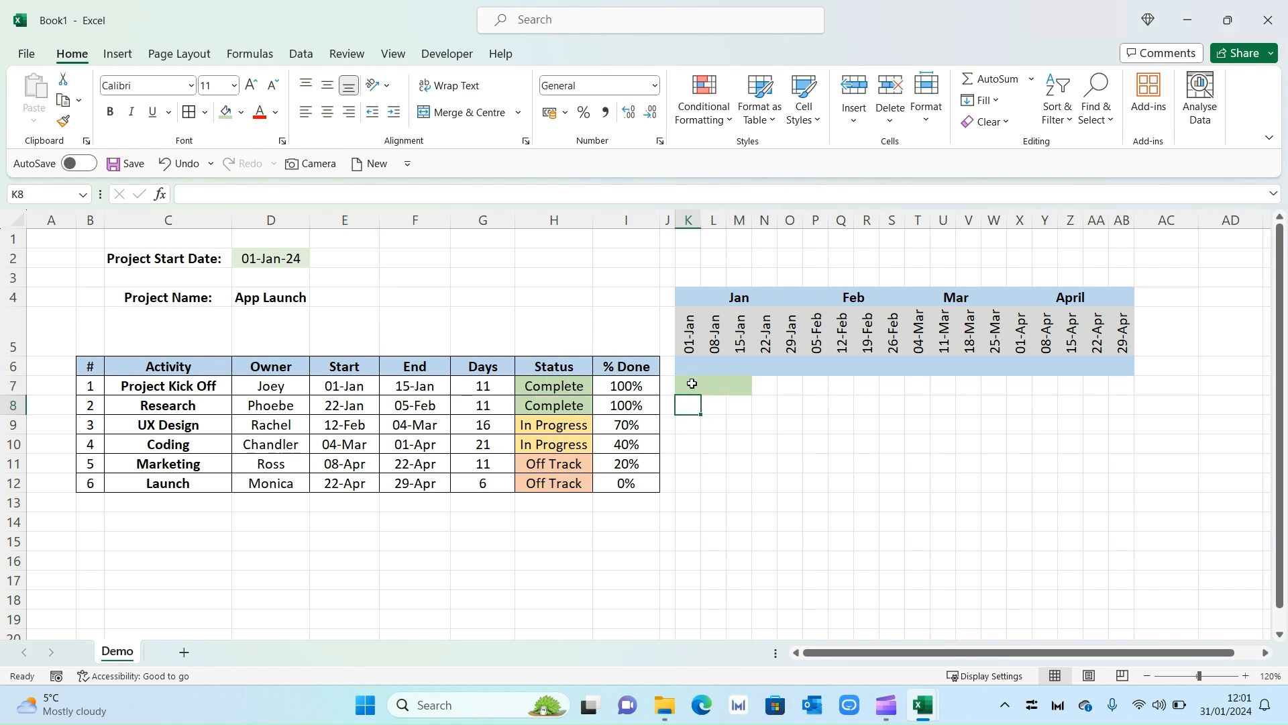
Enter 'v' in M7, set it to Wingdings, and centre the diamond in the cell.
click(744, 385)
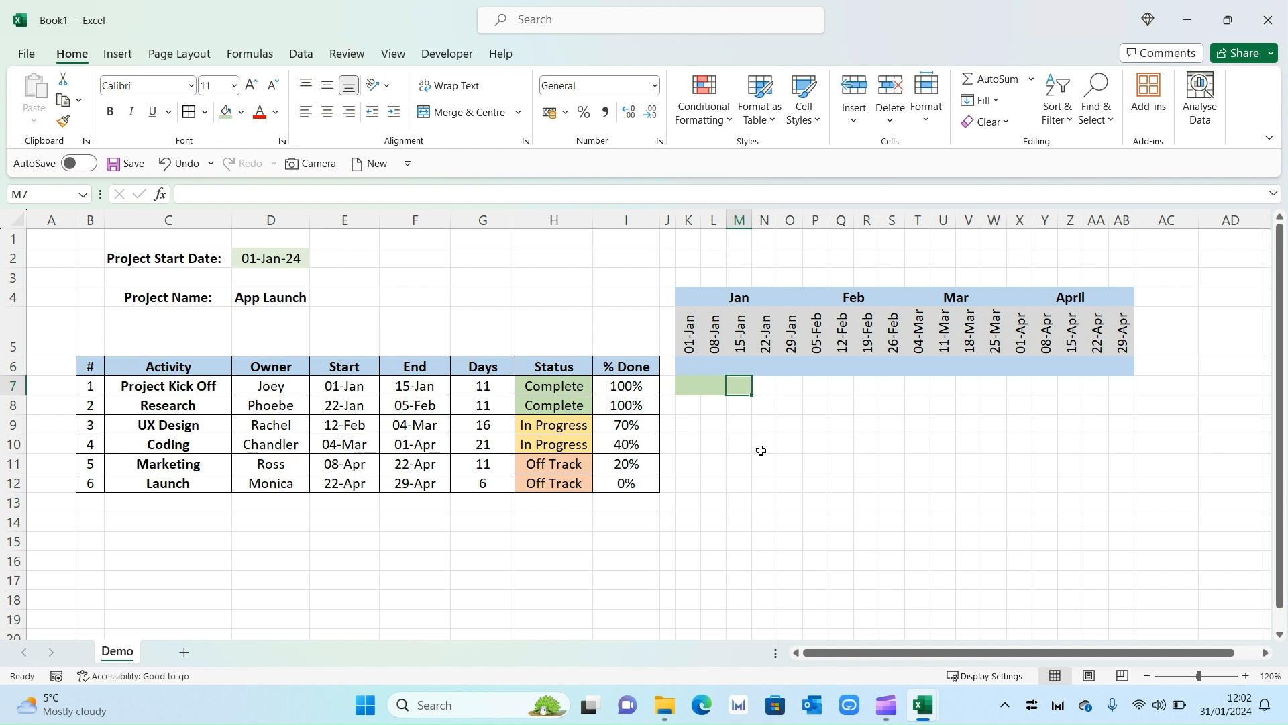
text(v)
click(191, 85)
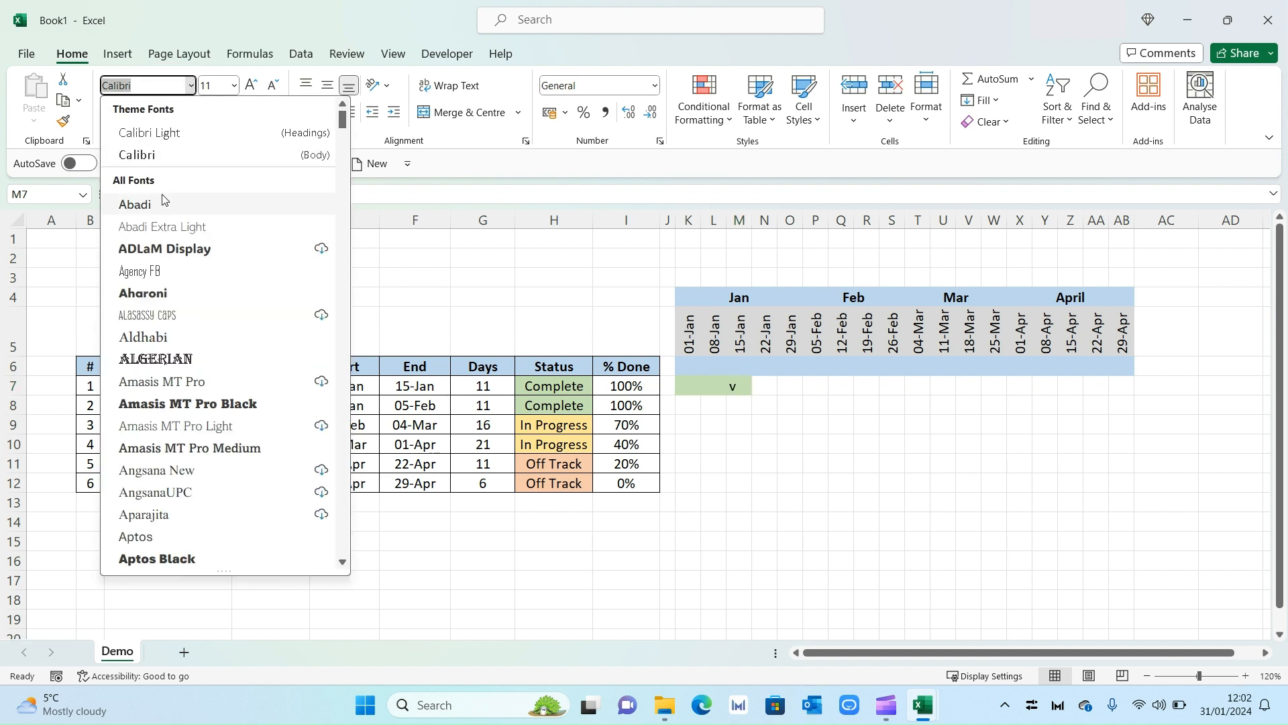
text(w)
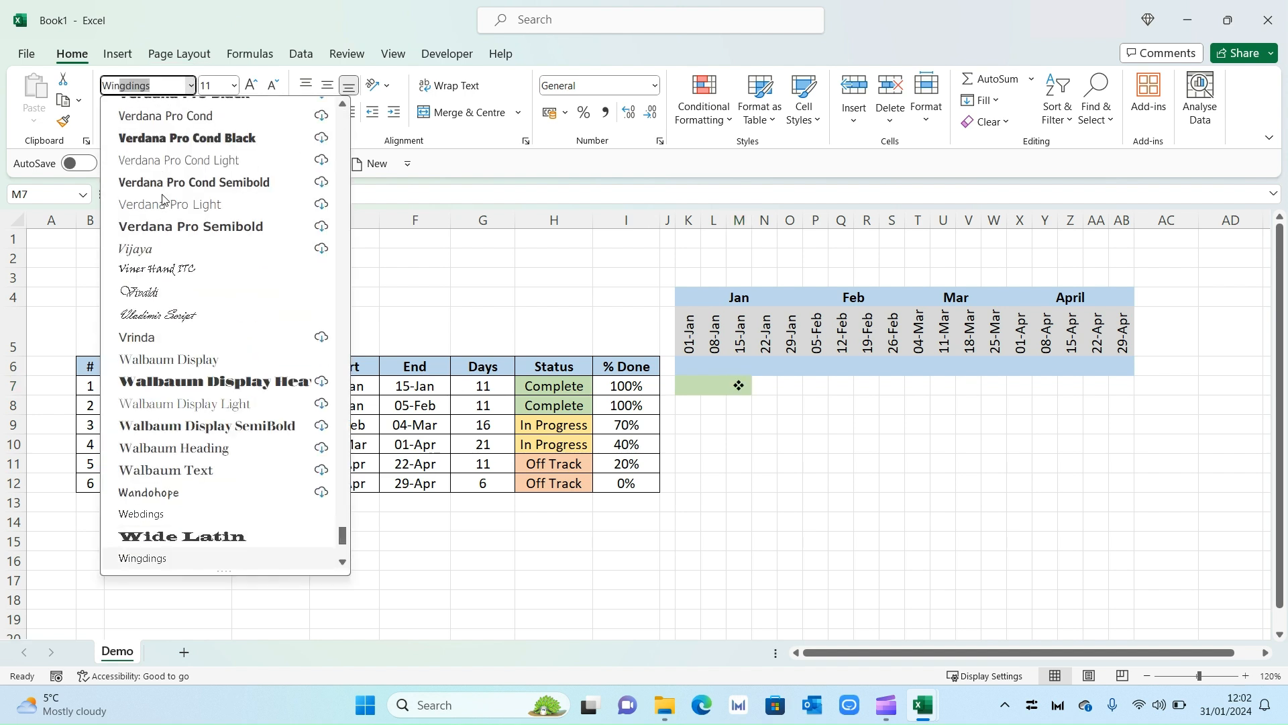
click(194, 559)
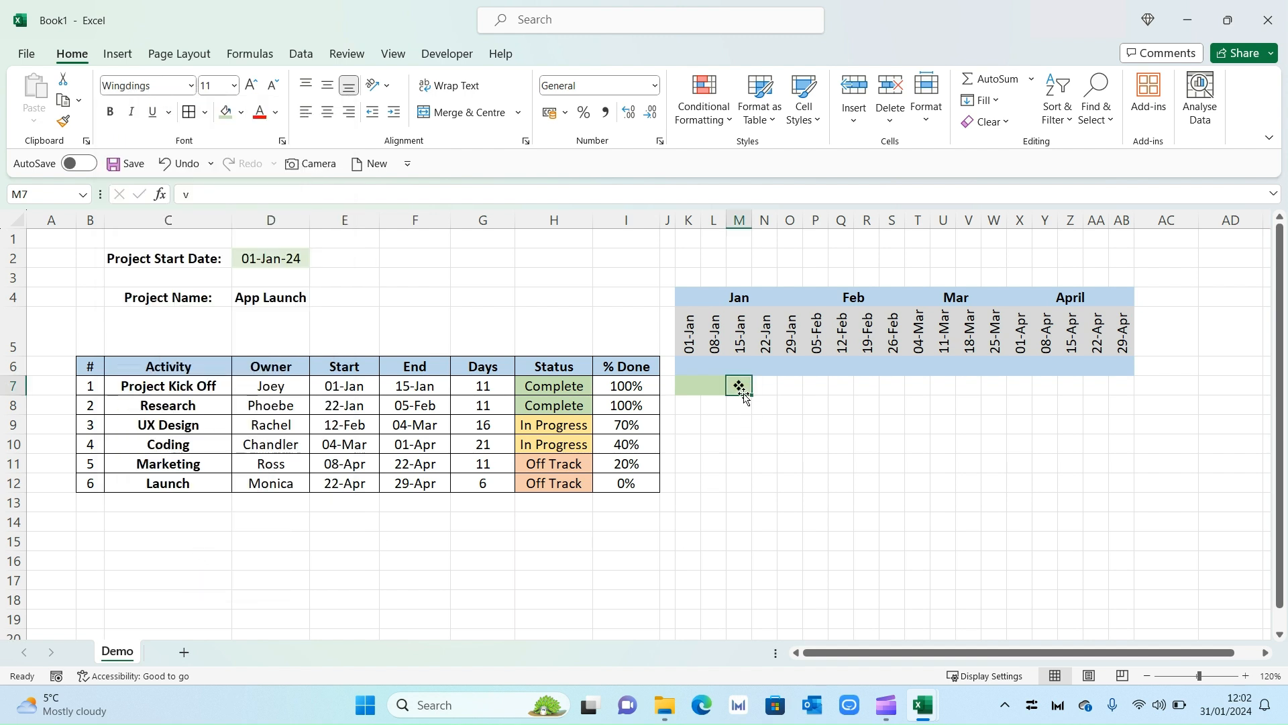
click(328, 112)
click(745, 418)
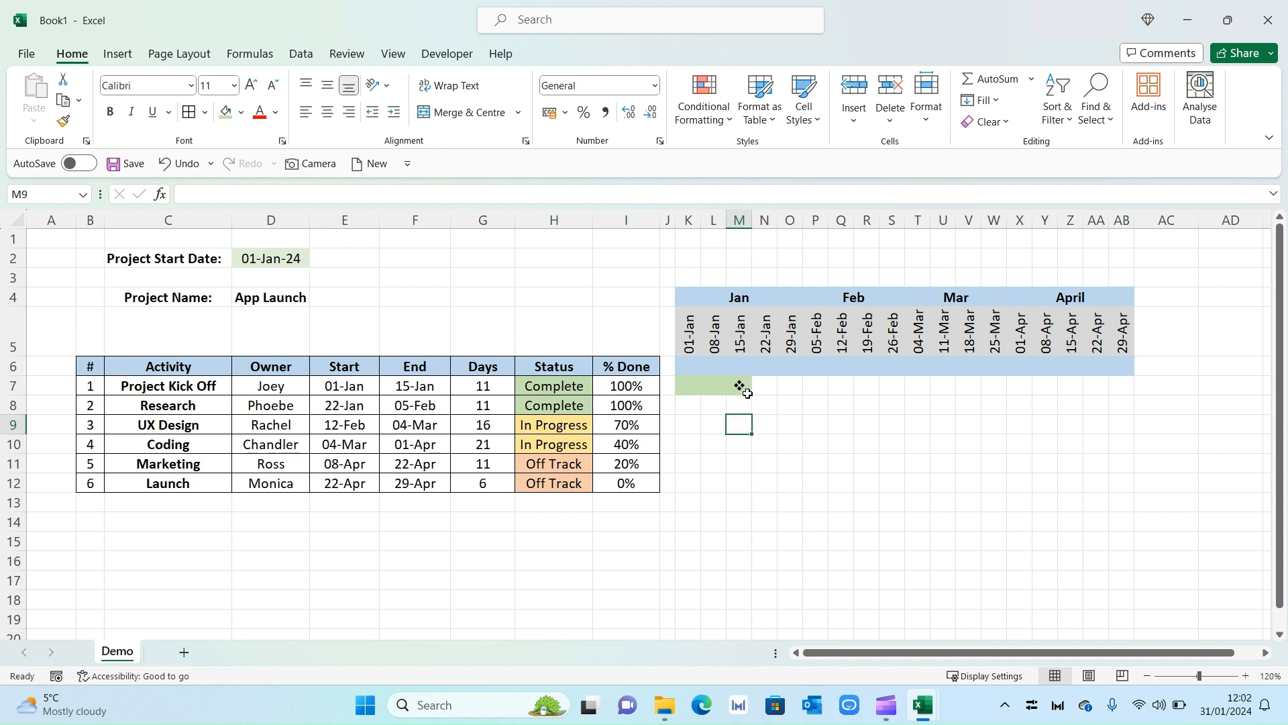
click(745, 405)
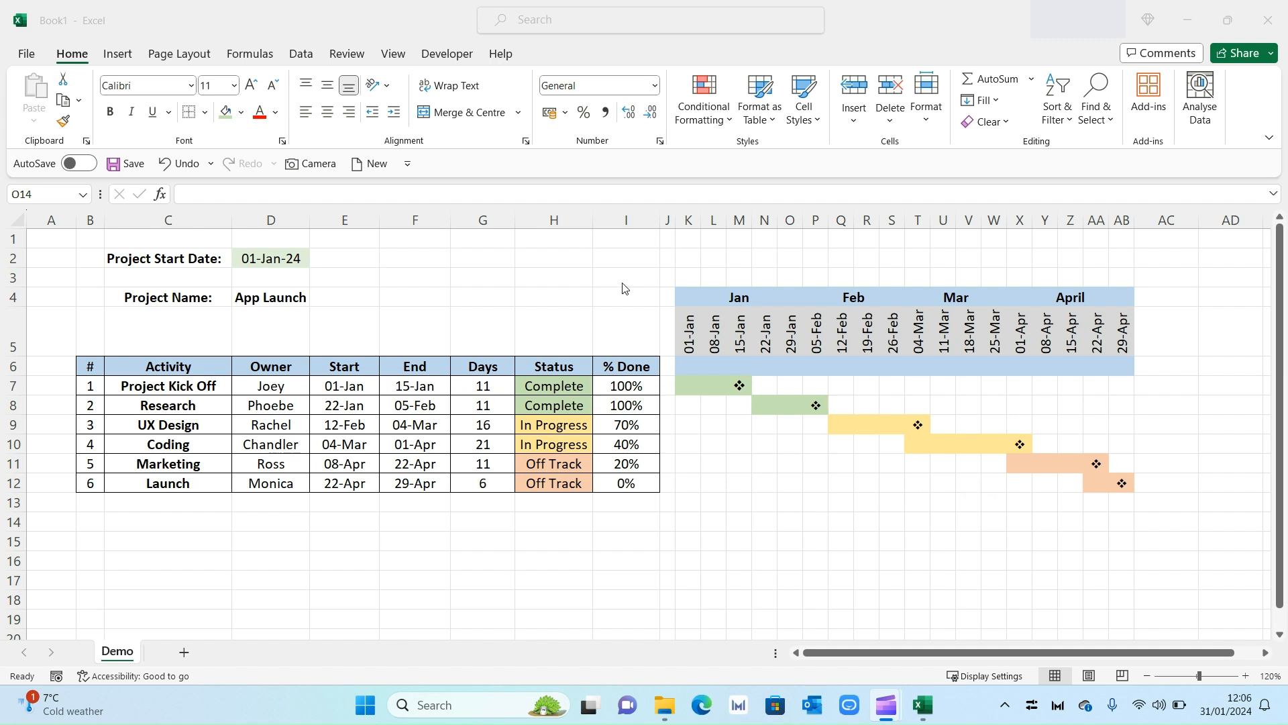
Turn off worksheet gridlines in the View tab and select the timeline grid K4:AB12.
click(392, 55)
click(504, 106)
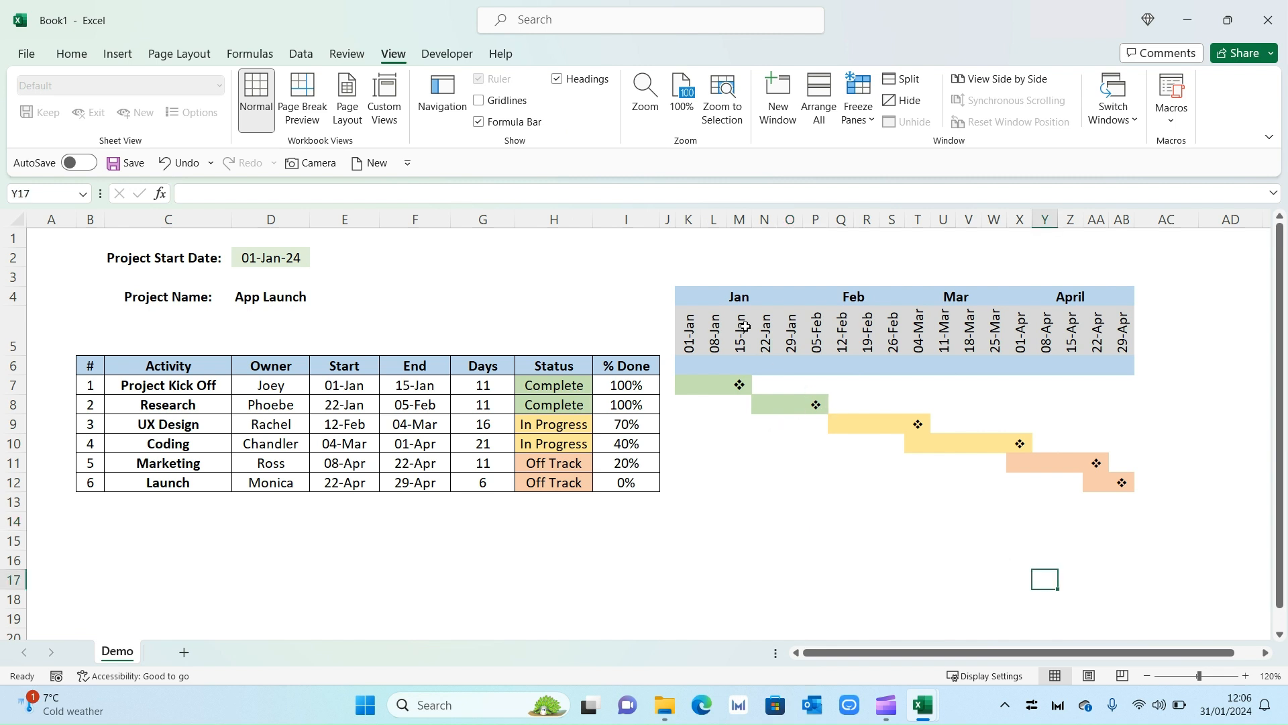
drag(698, 296, 1115, 484)
Apply All Borders to the selected timeline grid.
click(72, 54)
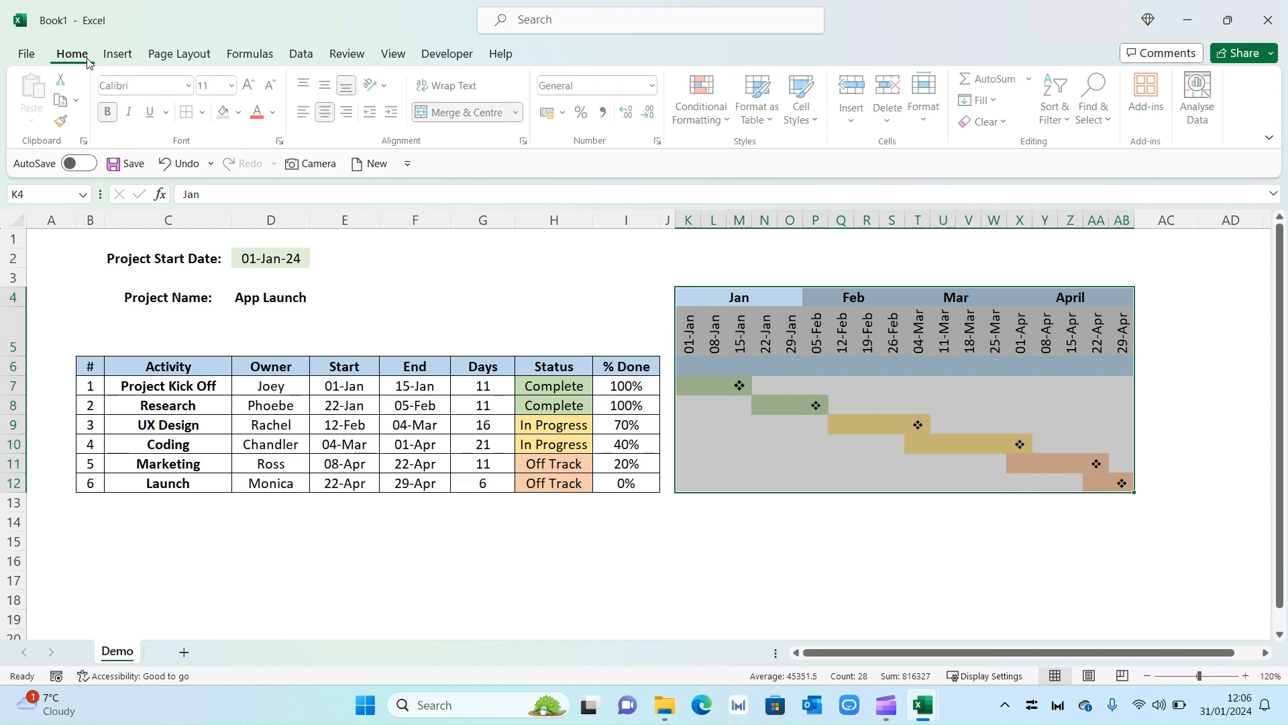
click(205, 114)
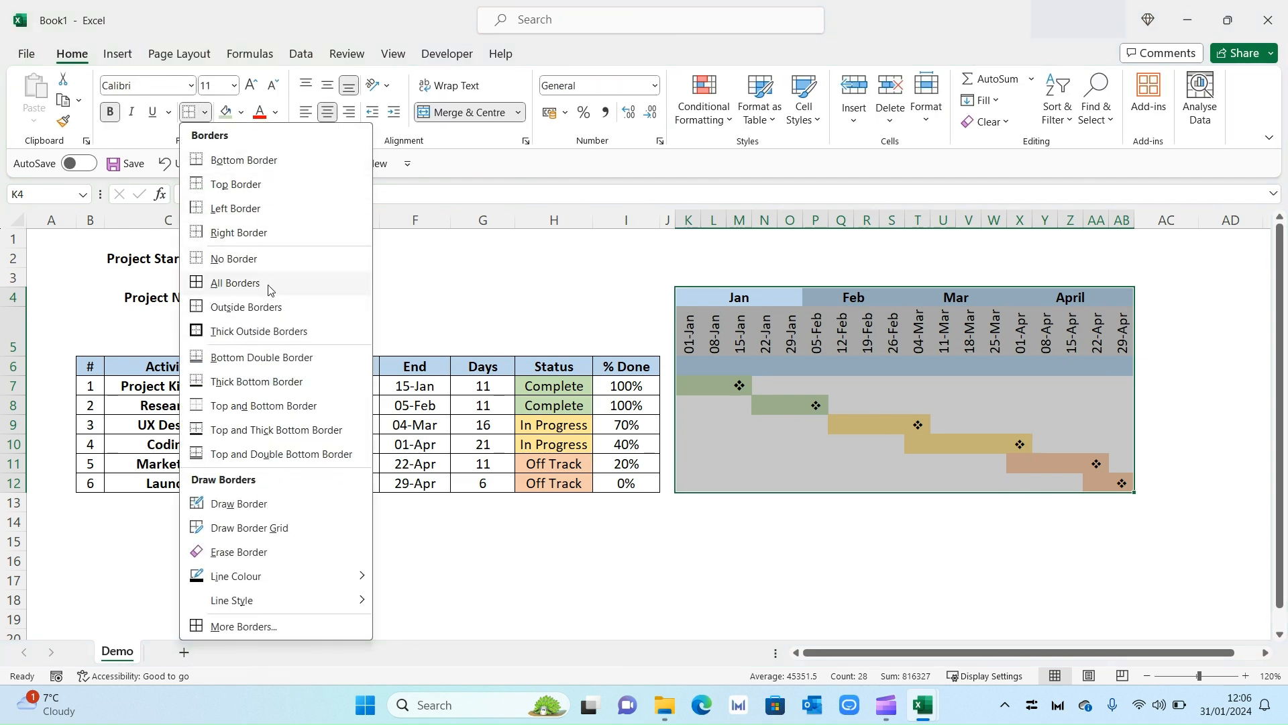
click(235, 282)
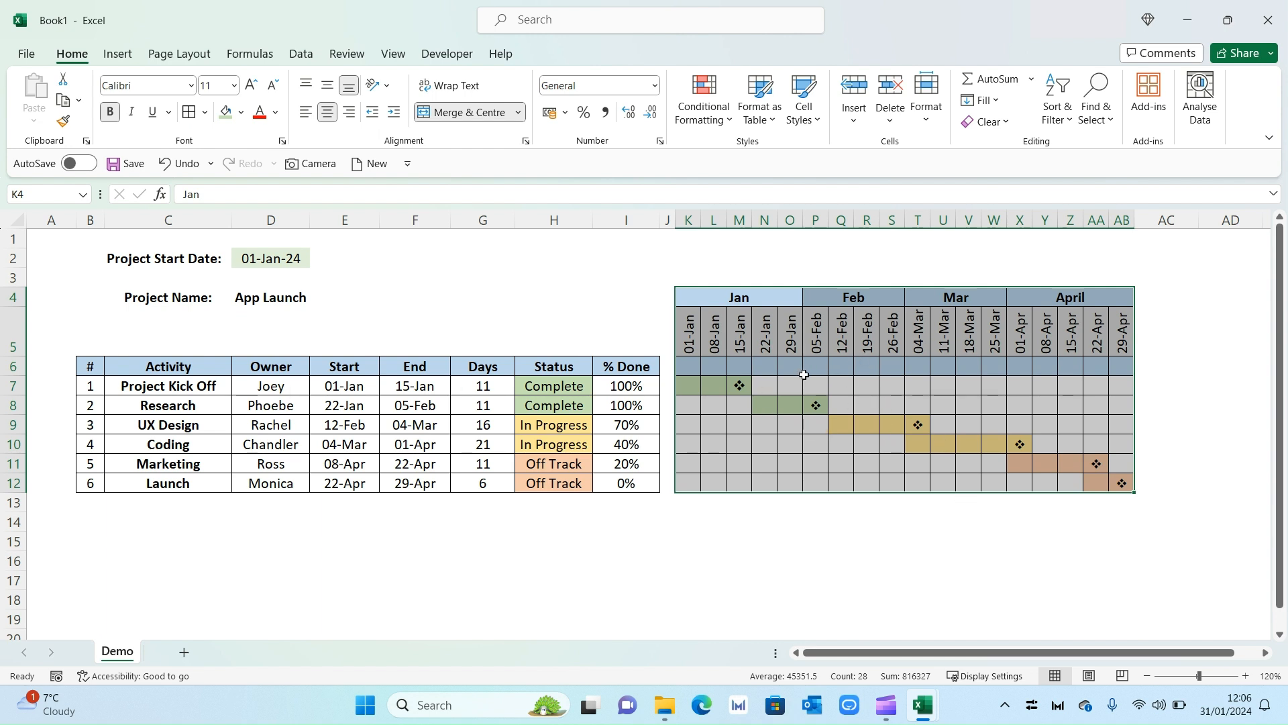
Recolour the outline and inside borders light grey through More Borders.
click(206, 112)
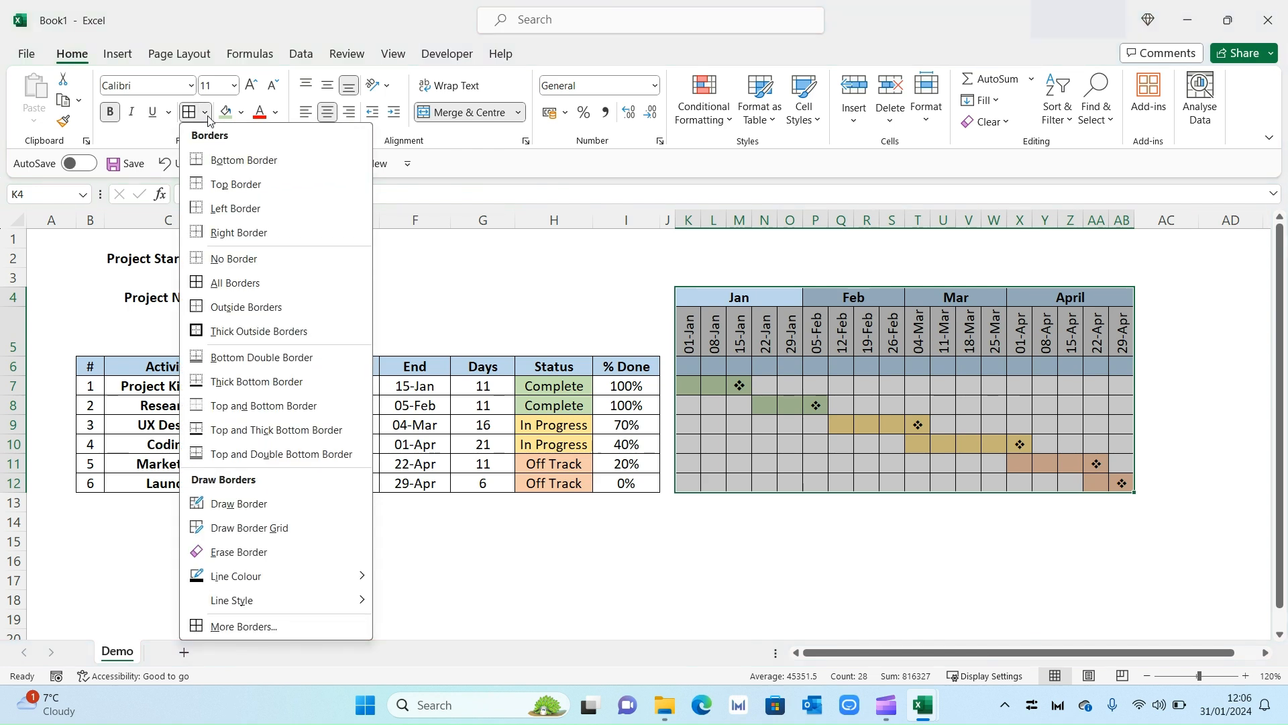
click(261, 627)
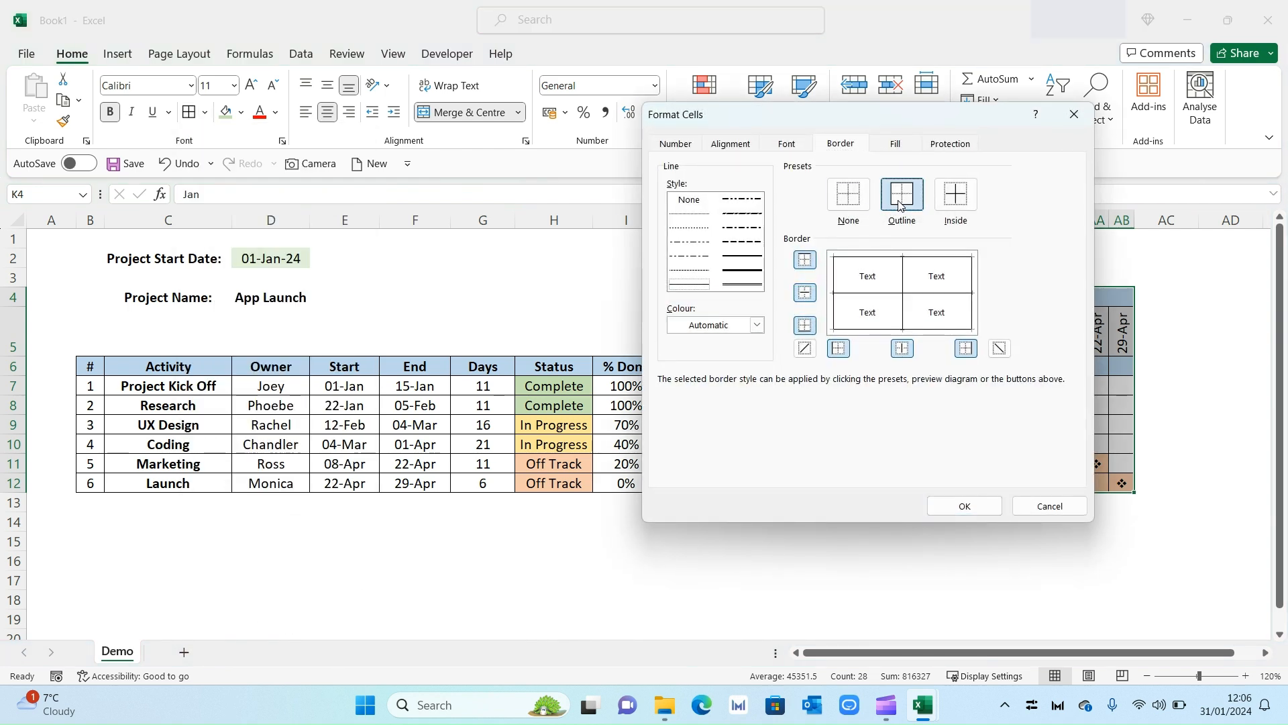
click(757, 326)
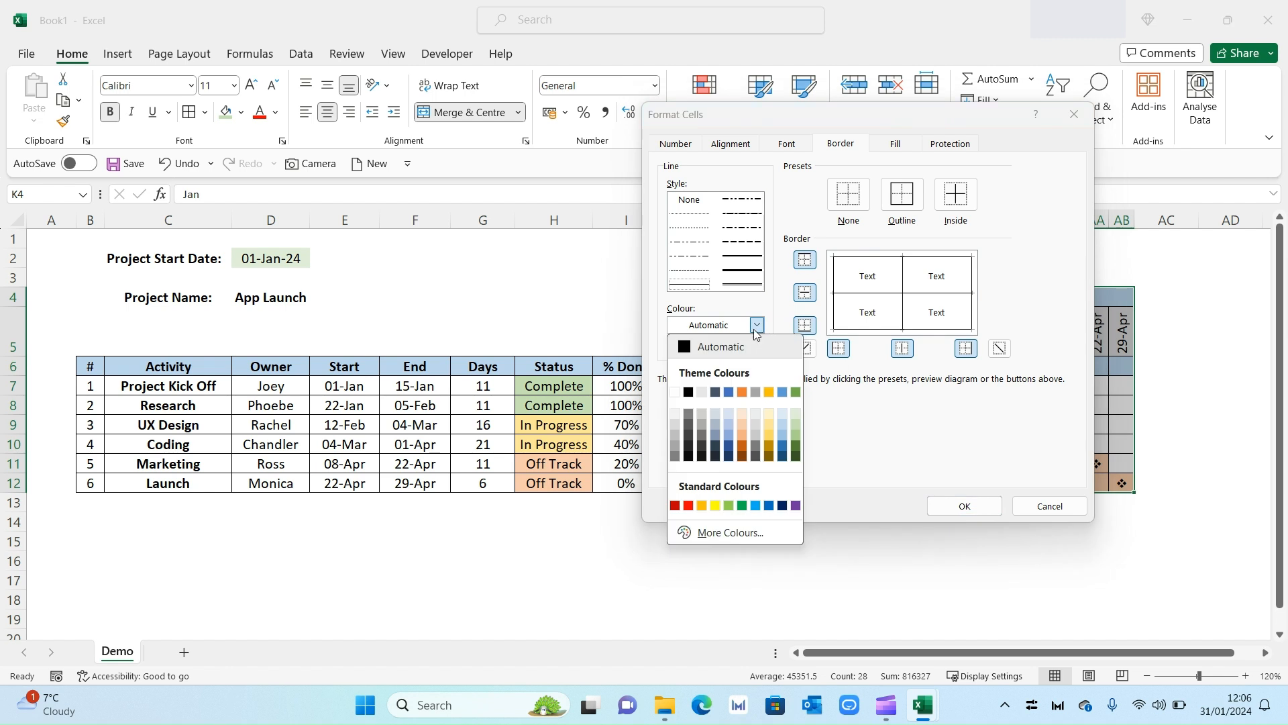
click(676, 424)
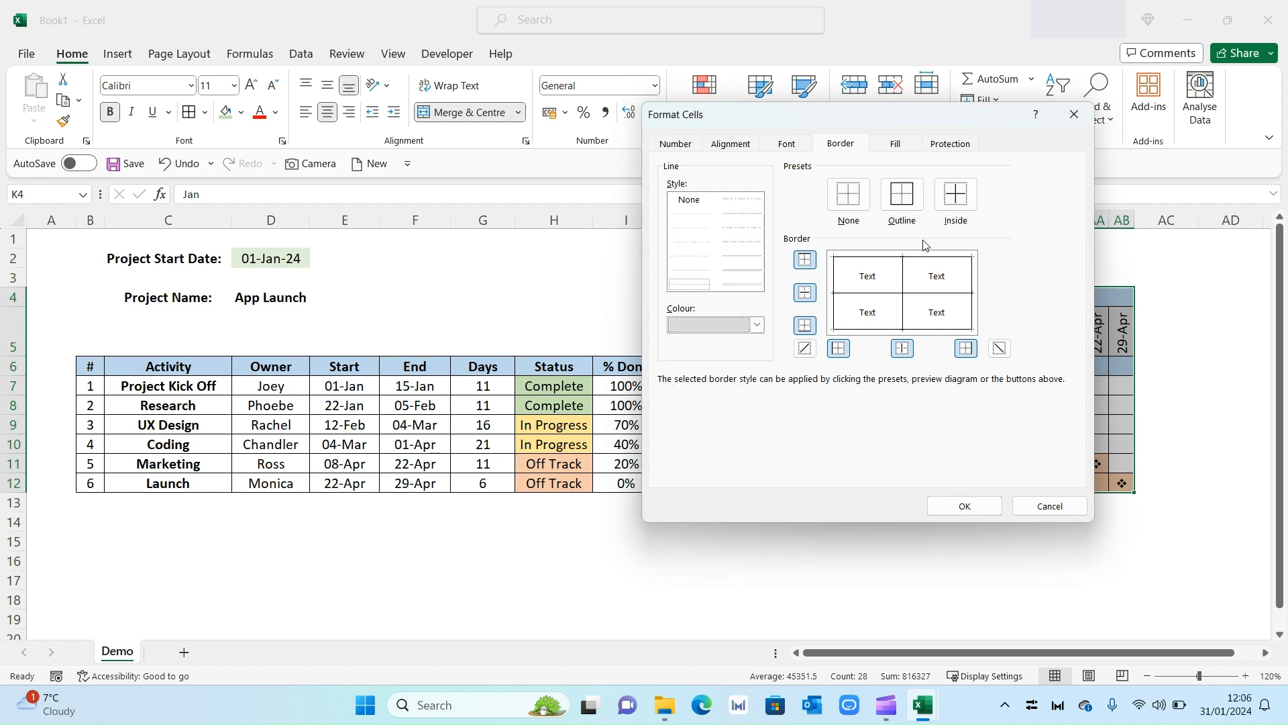
click(757, 326)
click(678, 429)
click(901, 201)
click(756, 325)
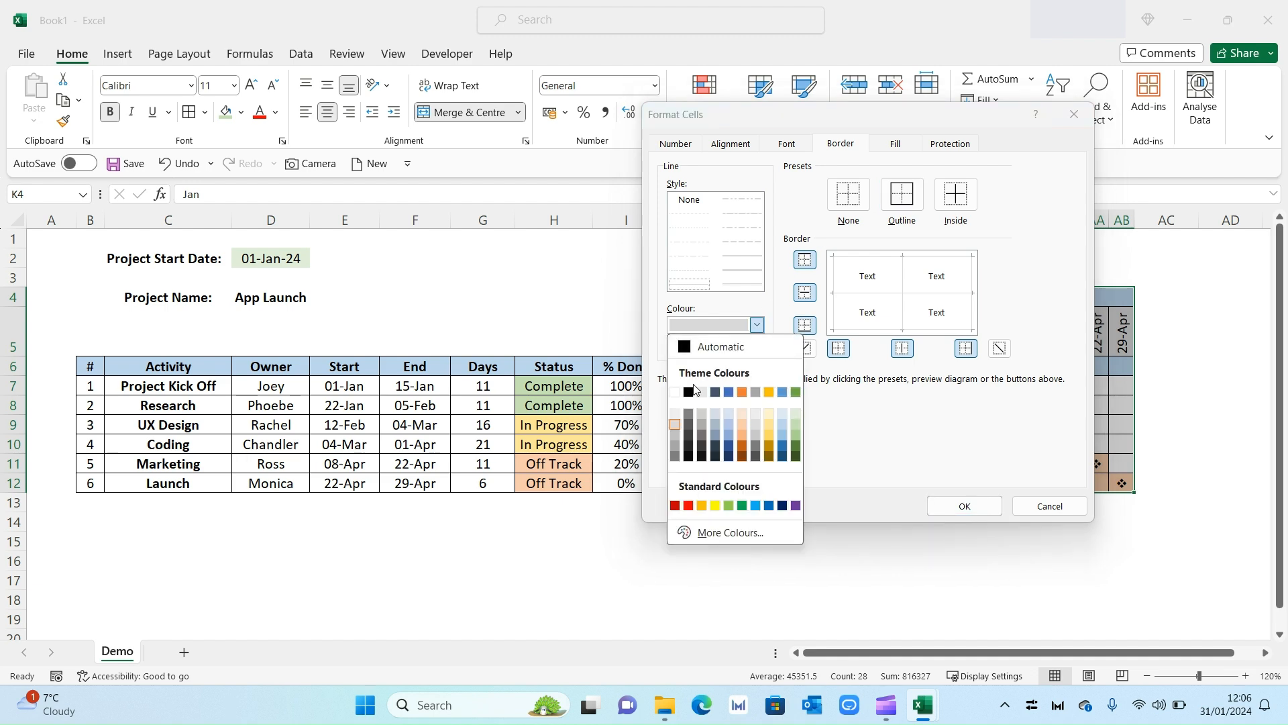
click(679, 427)
click(965, 506)
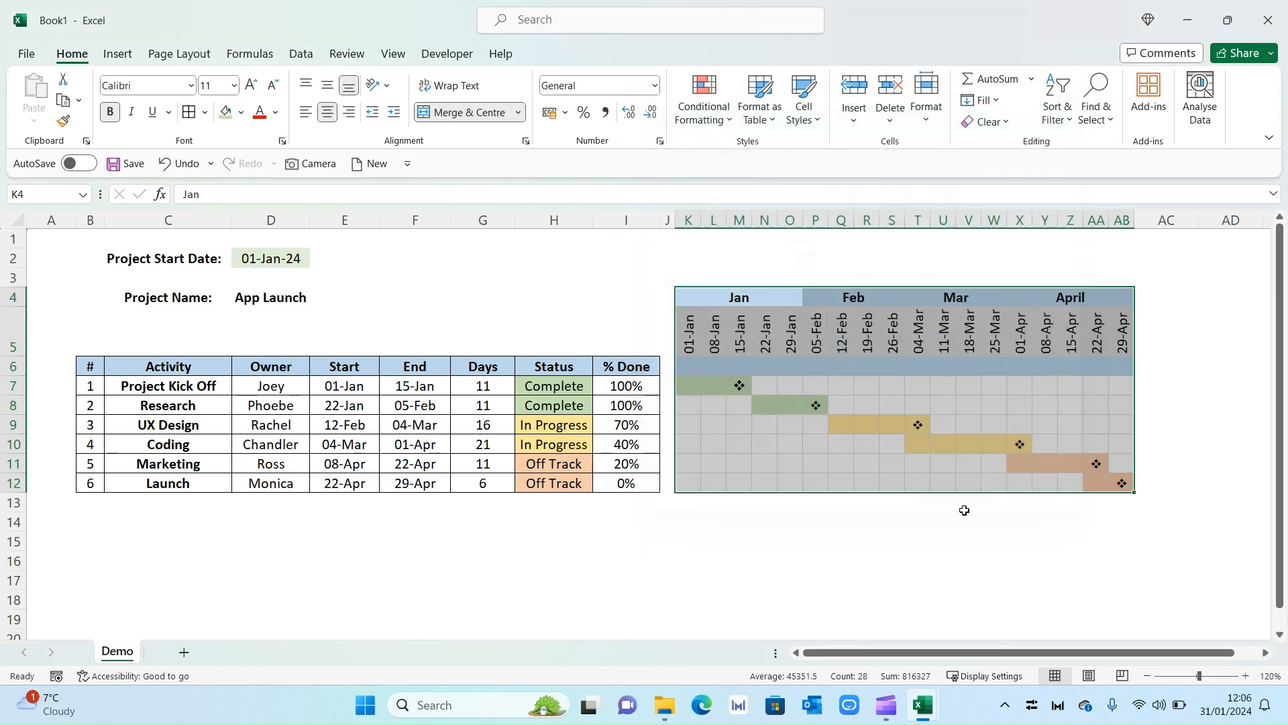
click(1194, 443)
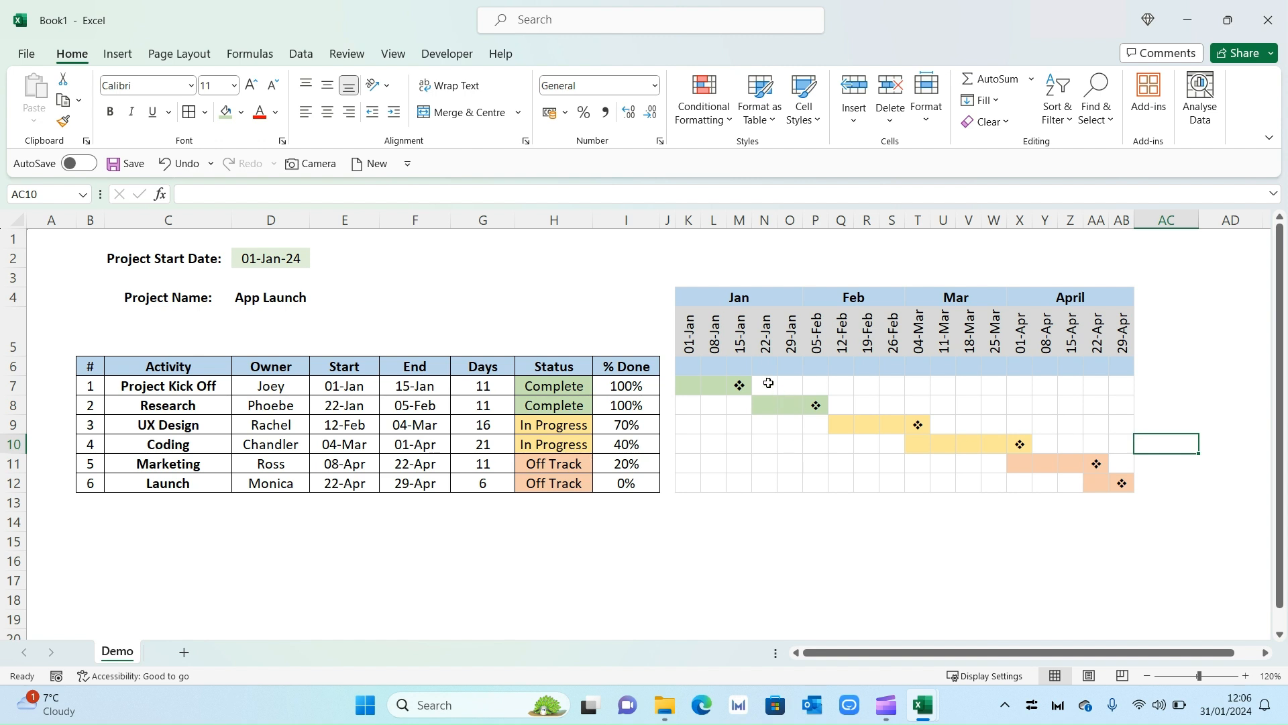